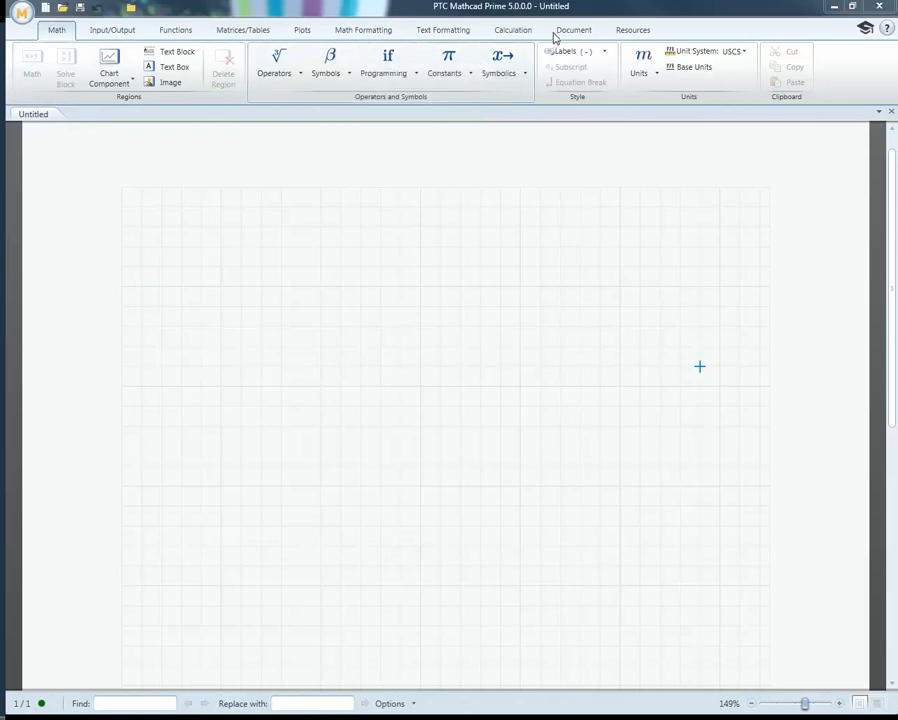
{"action": "left_click", "coordinate": [563, 32]}
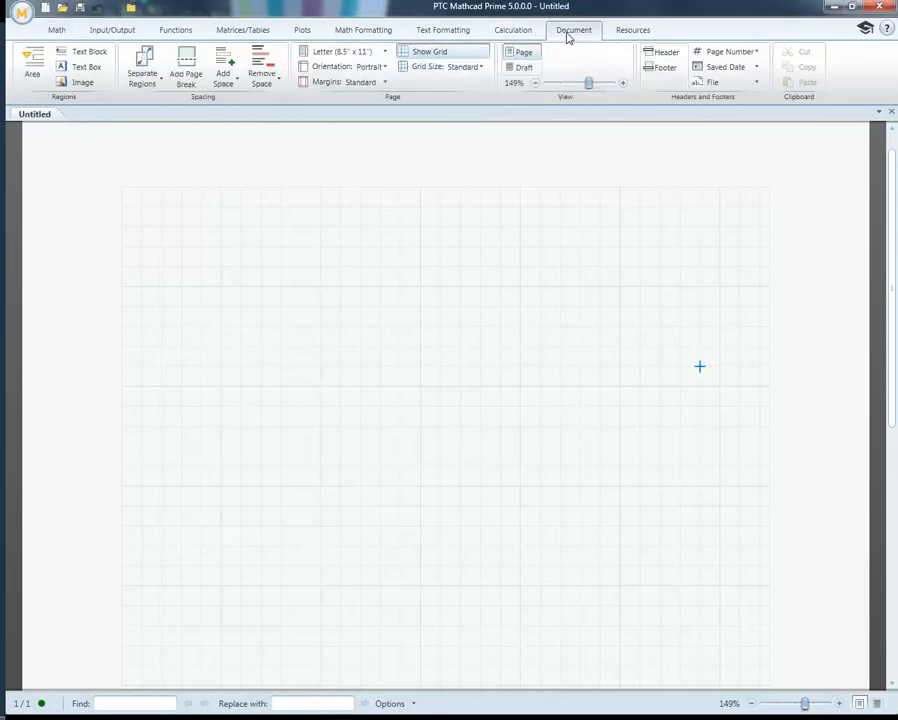
{"action": "left_click", "coordinate": [625, 31]}
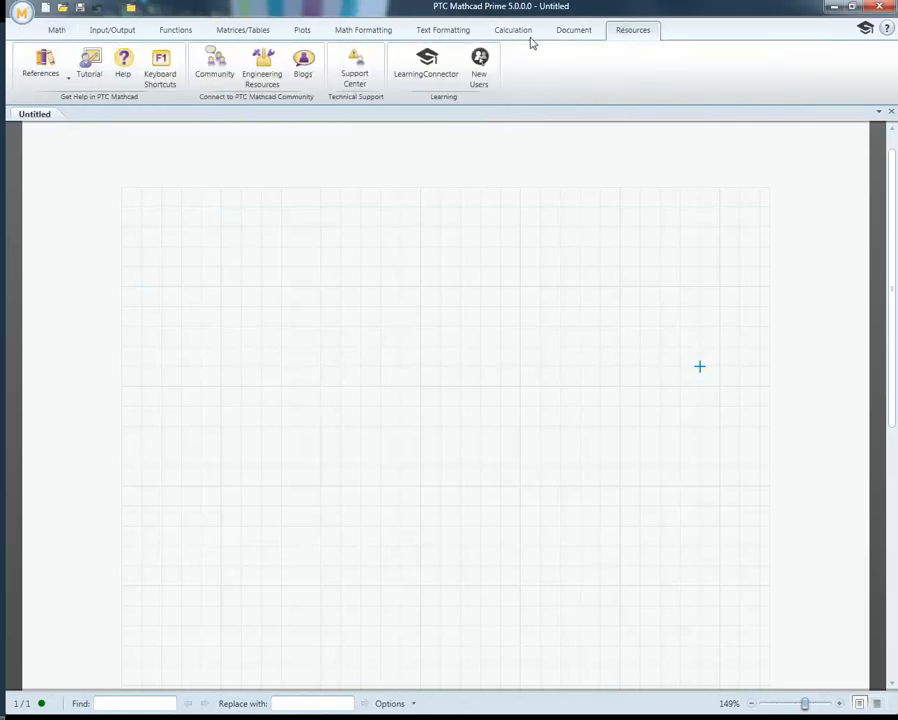
{"action": "left_click", "coordinate": [111, 32]}
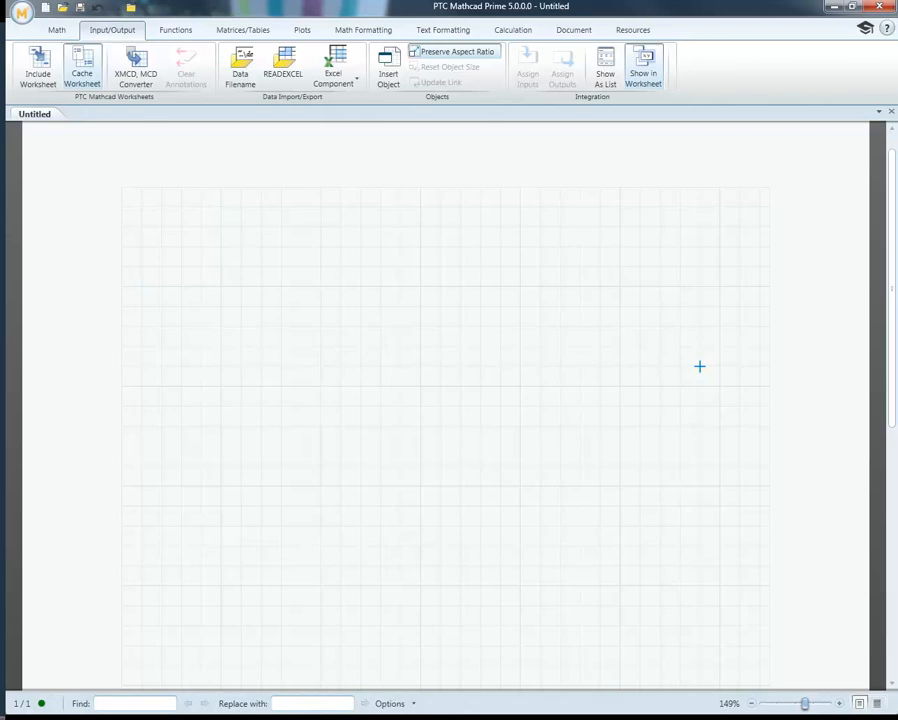
Switch to the blank Excel workbook and enter 1, 3, 5 and 7 in cells A1 to A4.
{"action": "key", "text": "alt+Tab"}
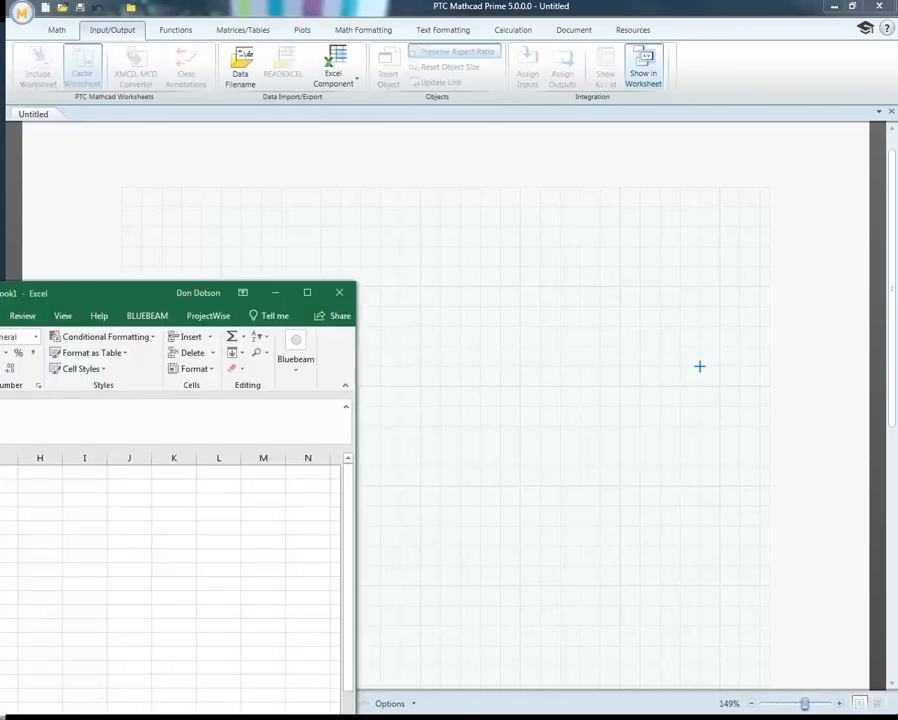
{"action": "left_click_drag", "start_coordinate": [106, 302], "coordinate": [556, 182]}
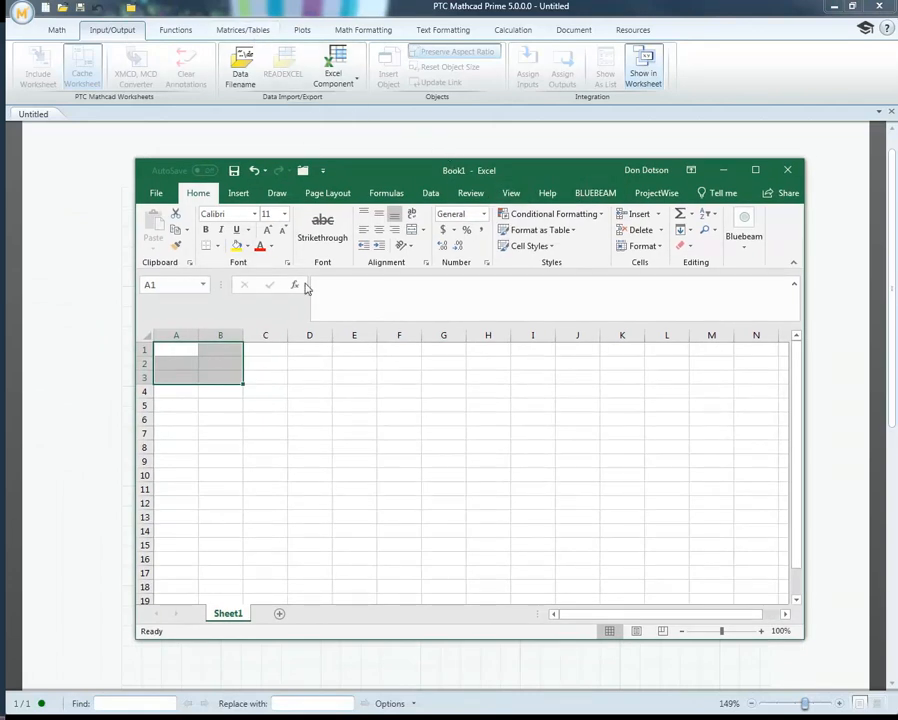
{"action": "left_click", "coordinate": [184, 350]}
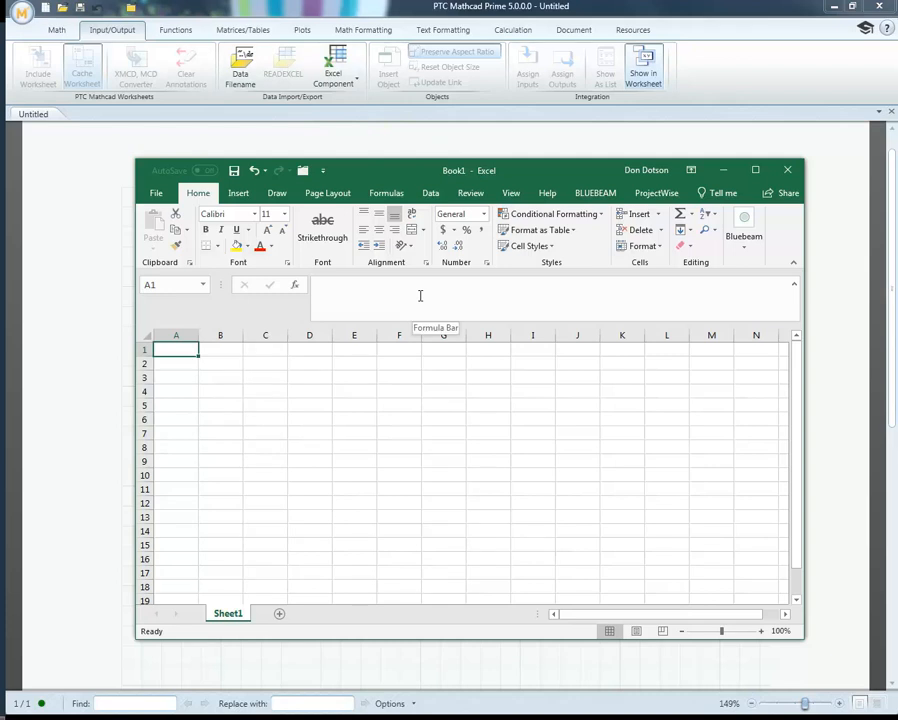
{"action": "type", "text": "1"}
{"action": "key", "text": "Return"}
{"action": "type", "text": "3"}
{"action": "key", "text": "Return"}
{"action": "type", "text": "5"}
{"action": "key", "text": "Return"}
{"action": "type", "text": "7"}
{"action": "left_click", "coordinate": [248, 374]}
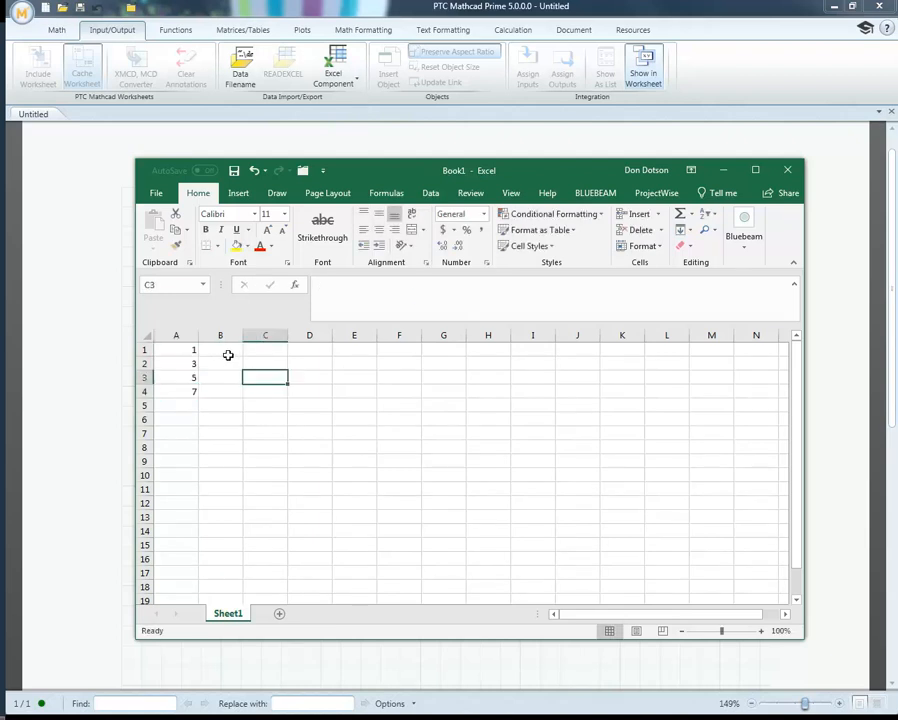
Enter 5, 10, 18 and 25 in cells B1 to B4.
{"action": "left_click", "coordinate": [230, 352]}
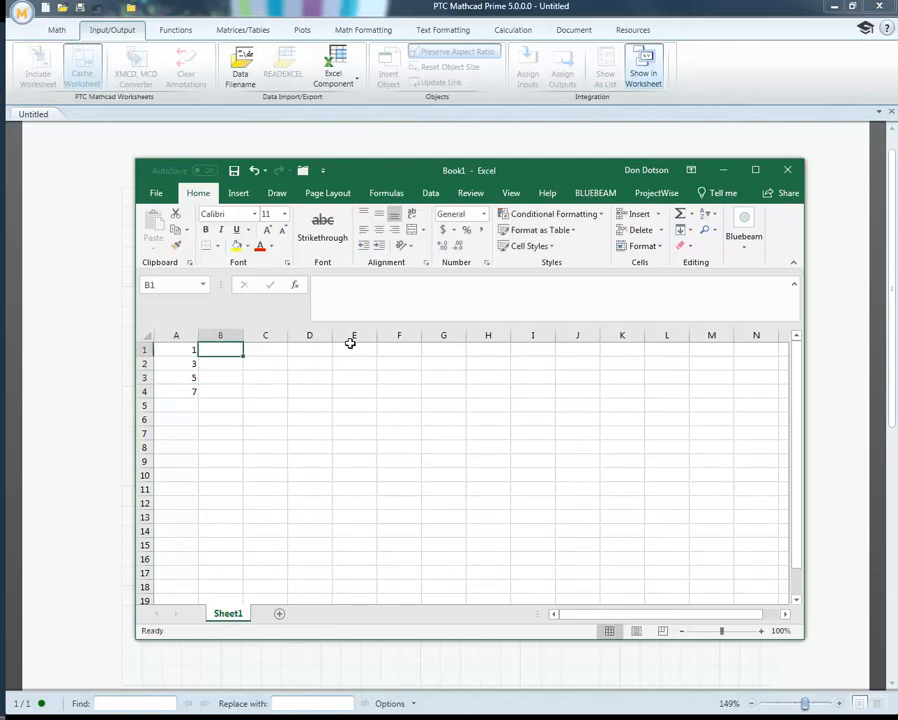
{"action": "type", "text": "5"}
{"action": "key", "text": "Return"}
{"action": "type", "text": "10"}
{"action": "key", "text": "Return"}
{"action": "type", "text": "18"}
{"action": "key", "text": "Return"}
{"action": "type", "text": "25"}
{"action": "key", "text": "Return"}
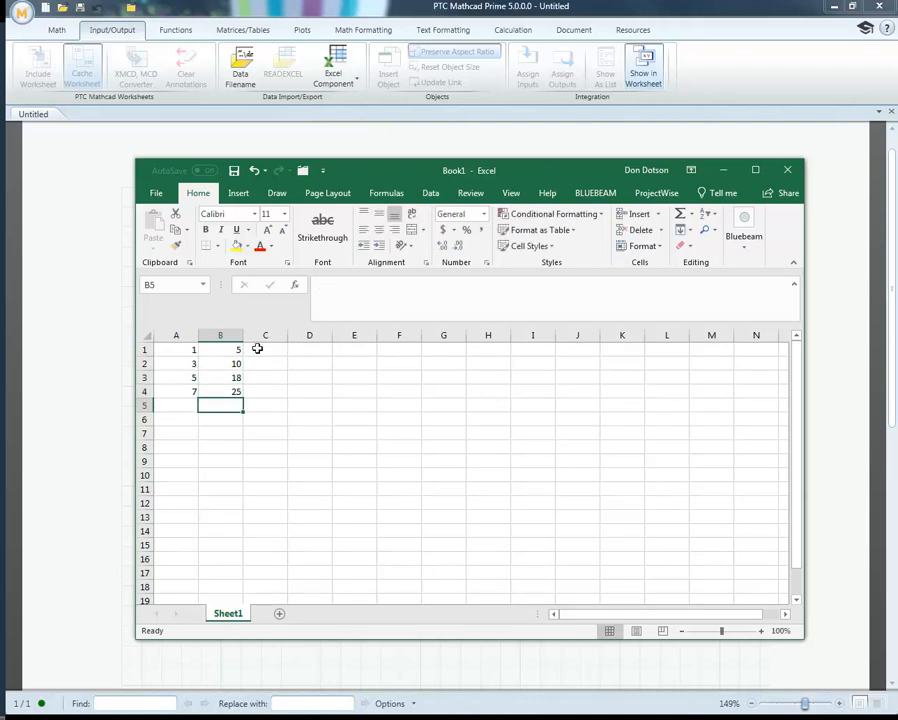
Copy the Excel range A1:B4 and paste it as a table near the upper-left area of the Mathcad worksheet.
{"action": "left_click_drag", "start_coordinate": [191, 350], "coordinate": [215, 395]}
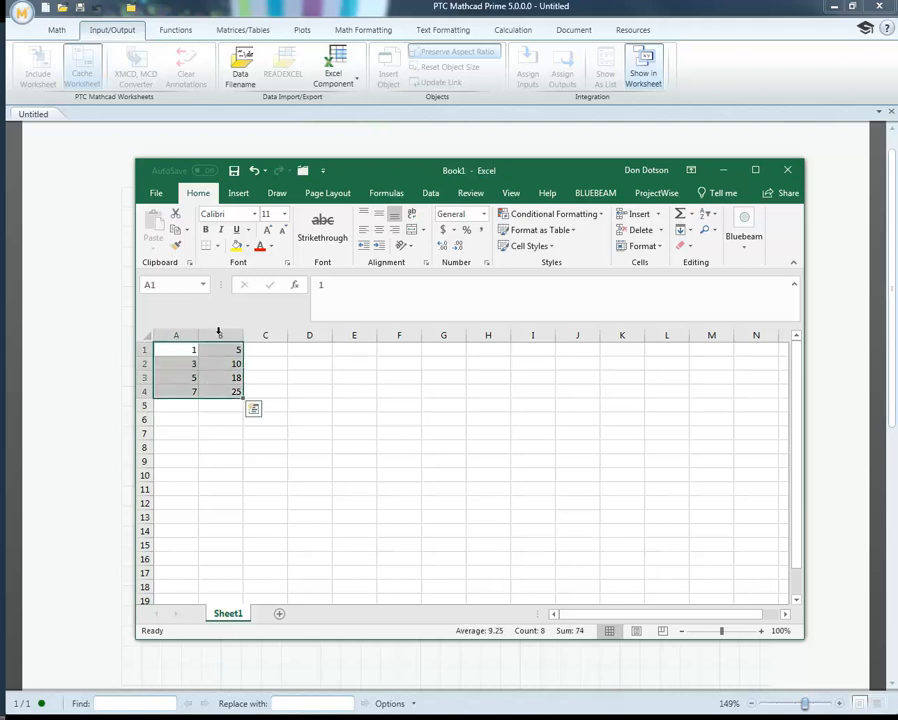
{"action": "right_click", "coordinate": [227, 387]}
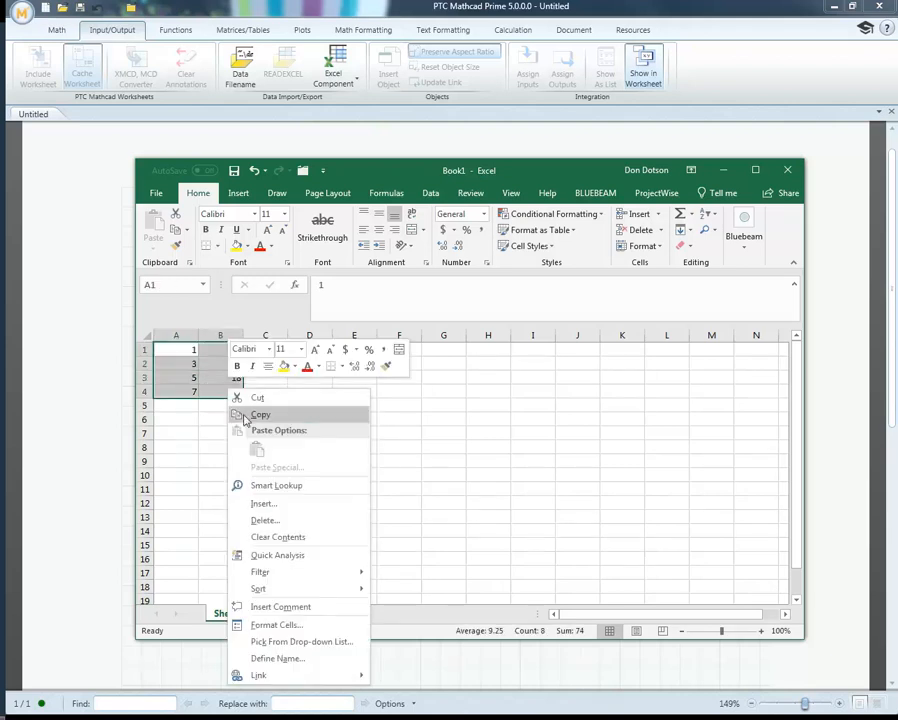
{"action": "left_click", "coordinate": [243, 415]}
{"action": "left_click_drag", "start_coordinate": [382, 172], "coordinate": [0, 177]}
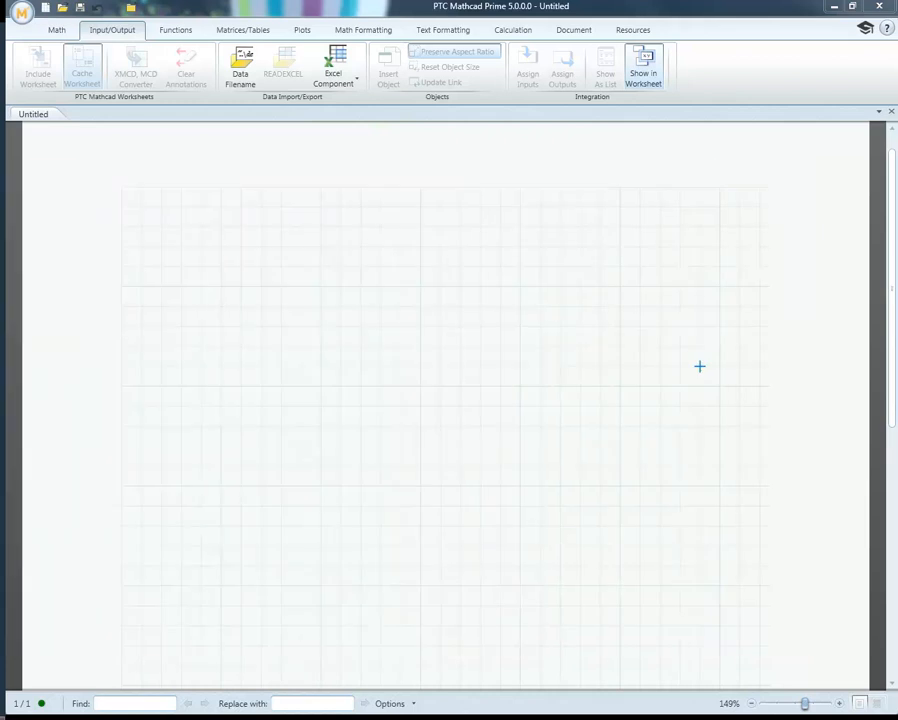
{"action": "left_click", "coordinate": [203, 246]}
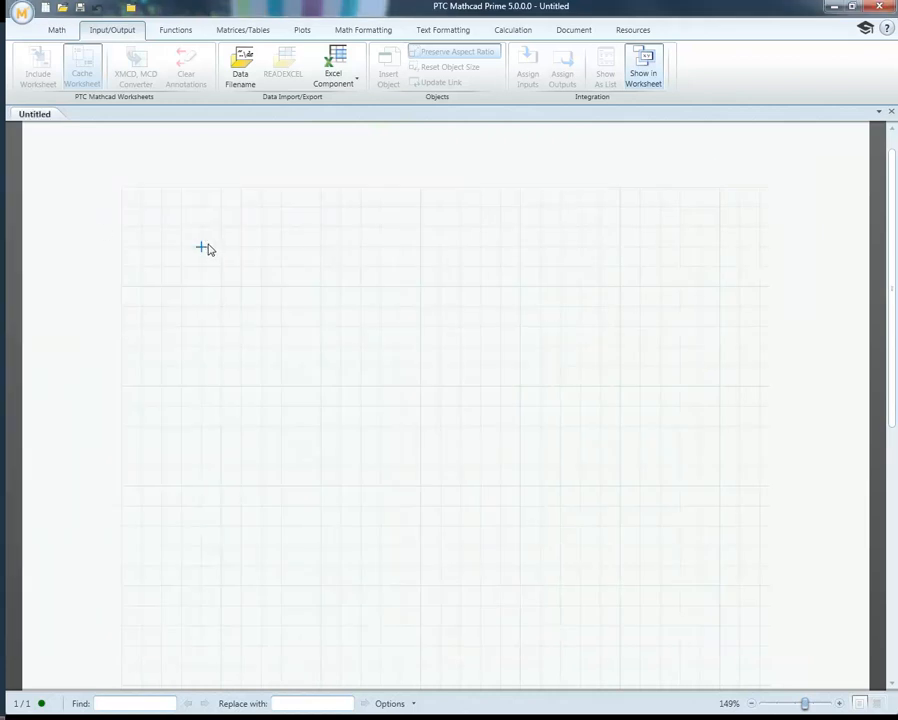
{"action": "right_click", "coordinate": [205, 246]}
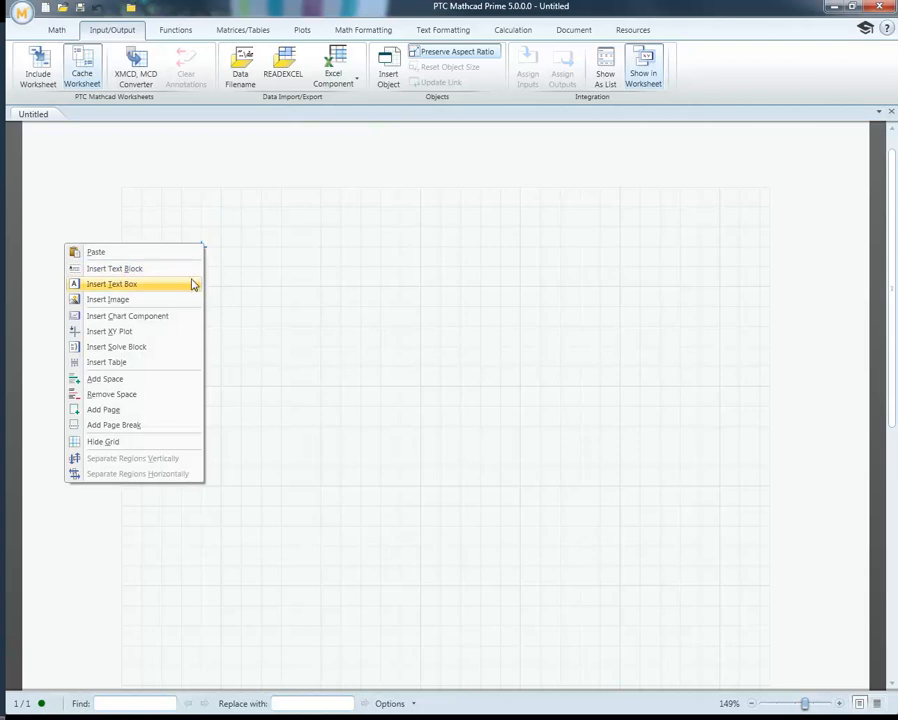
{"action": "left_click", "coordinate": [176, 253]}
{"action": "left_click", "coordinate": [319, 286]}
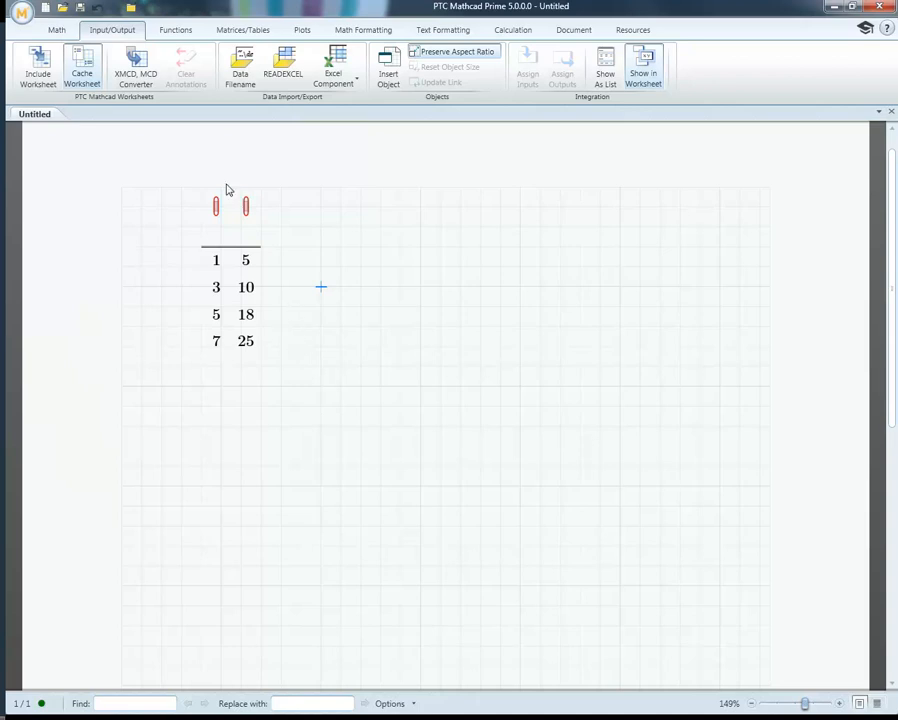
{"action": "left_click", "coordinate": [243, 30]}
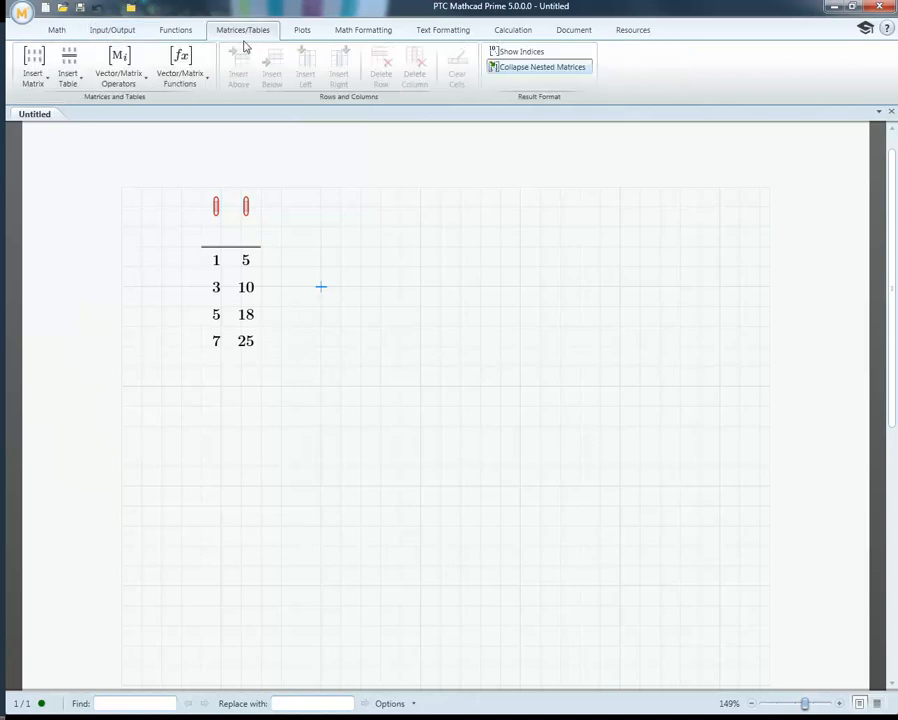
{"action": "left_click", "coordinate": [380, 246]}
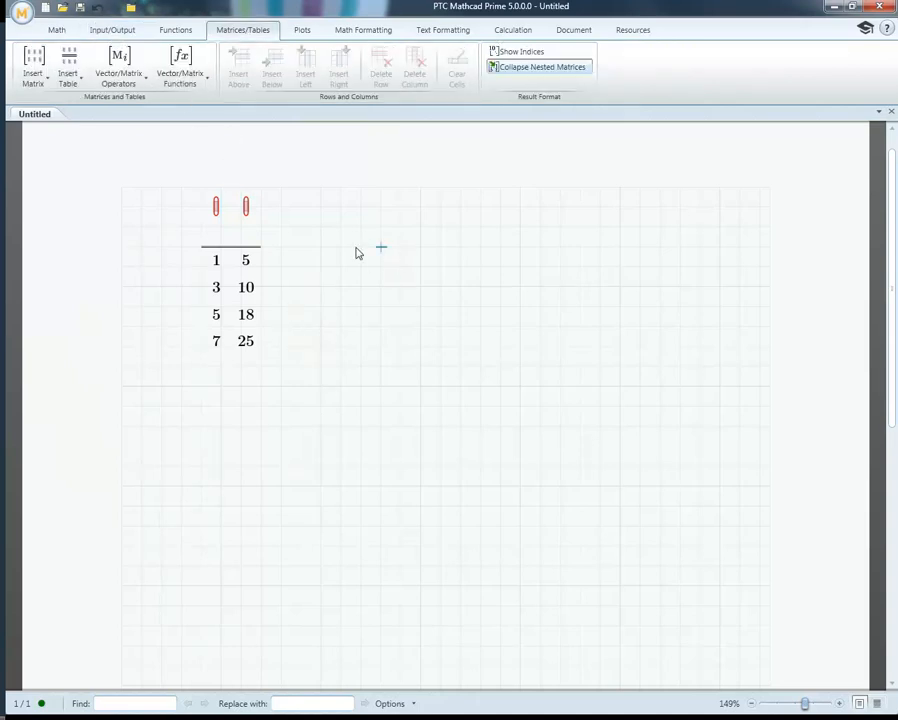
{"action": "left_click", "coordinate": [70, 70]}
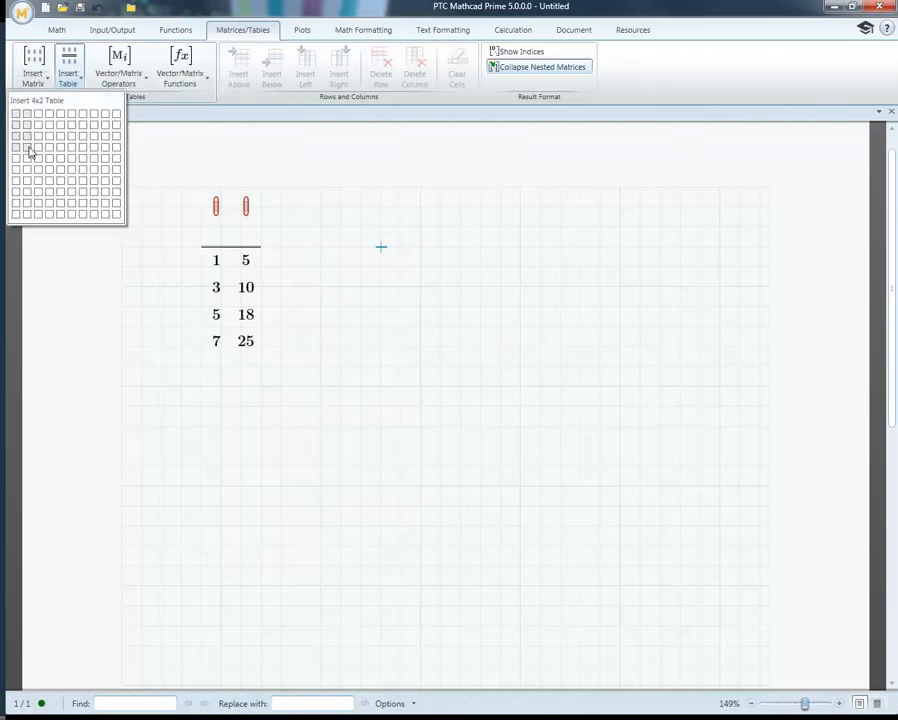
{"action": "left_click", "coordinate": [30, 152]}
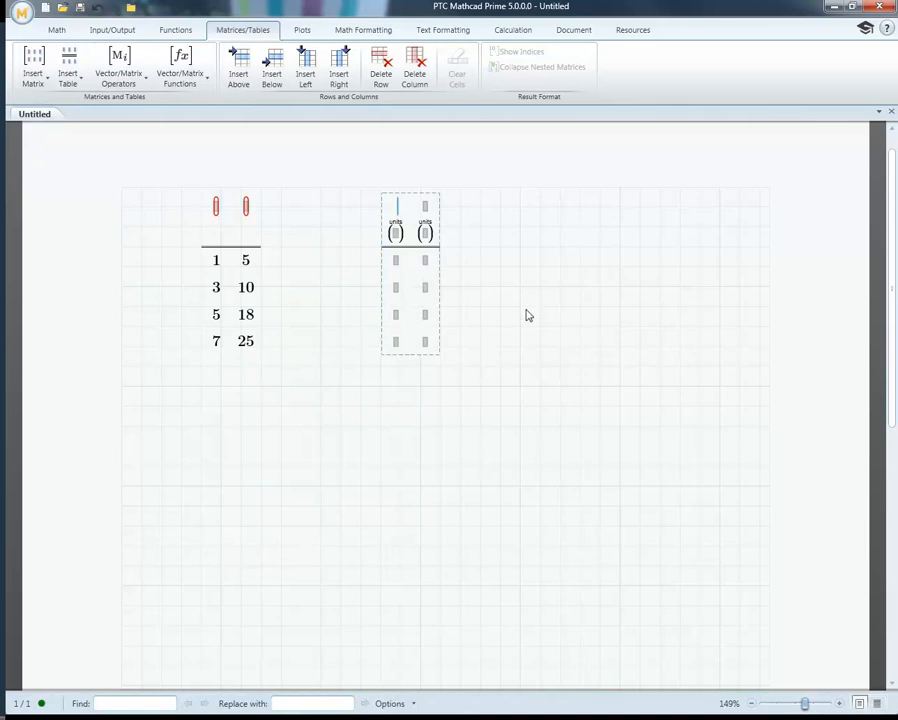
{"action": "left_click_drag", "start_coordinate": [562, 329], "coordinate": [417, 324]}
{"action": "key", "text": "Delete"}
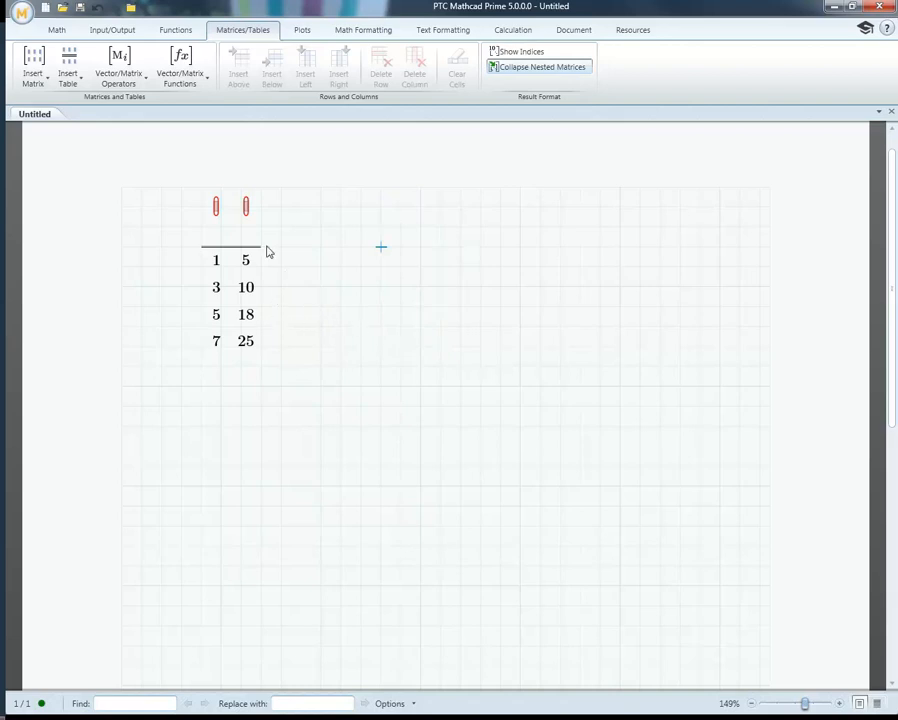
Name the pasted table's first column v and its second column u.
{"action": "left_click", "coordinate": [217, 211]}
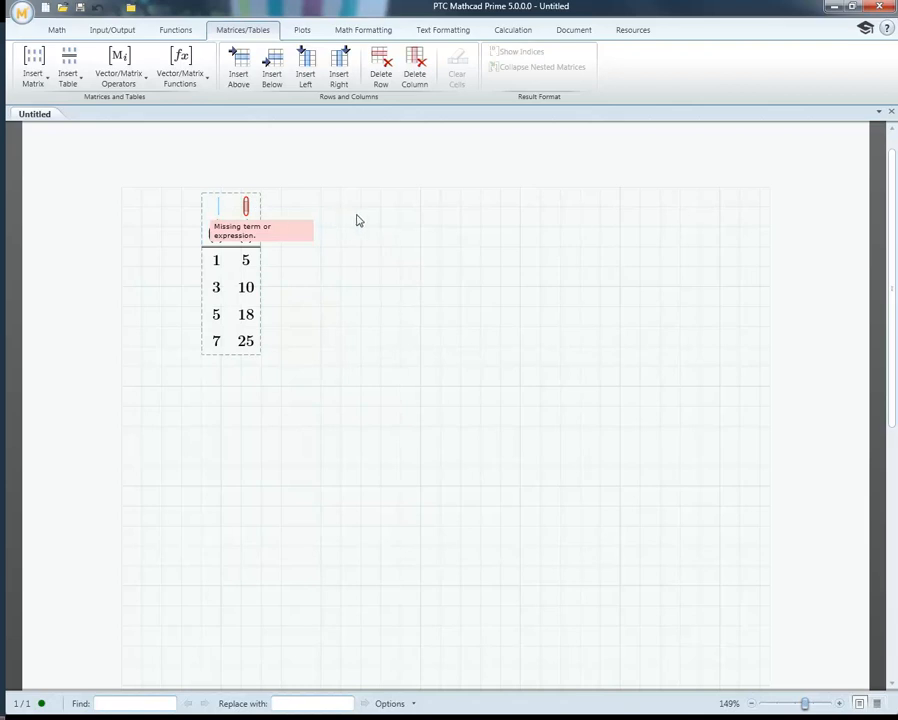
{"action": "type", "text": "v"}
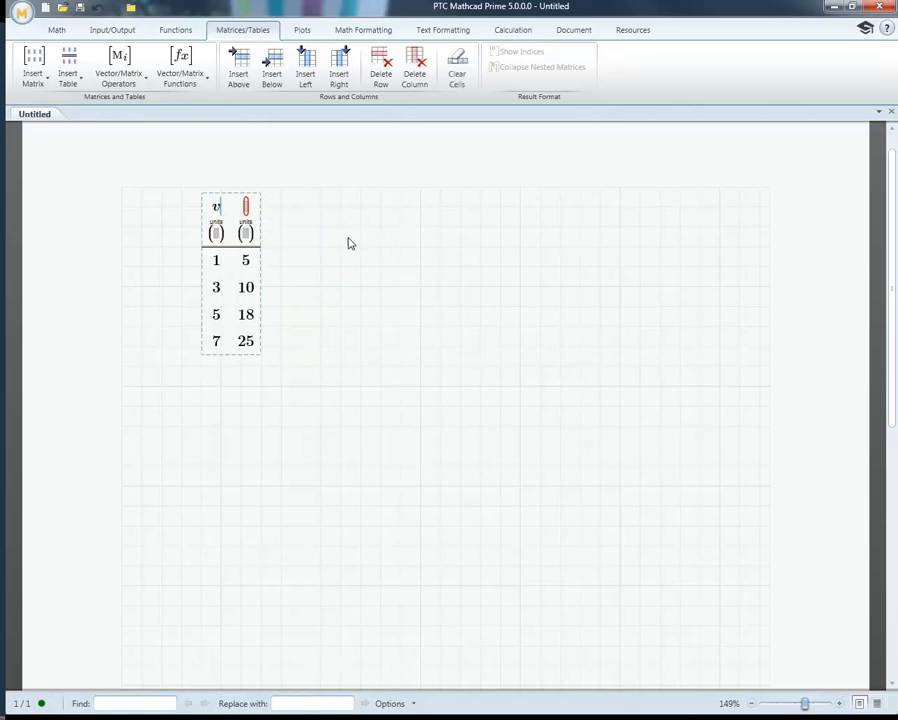
{"action": "left_click", "coordinate": [246, 207]}
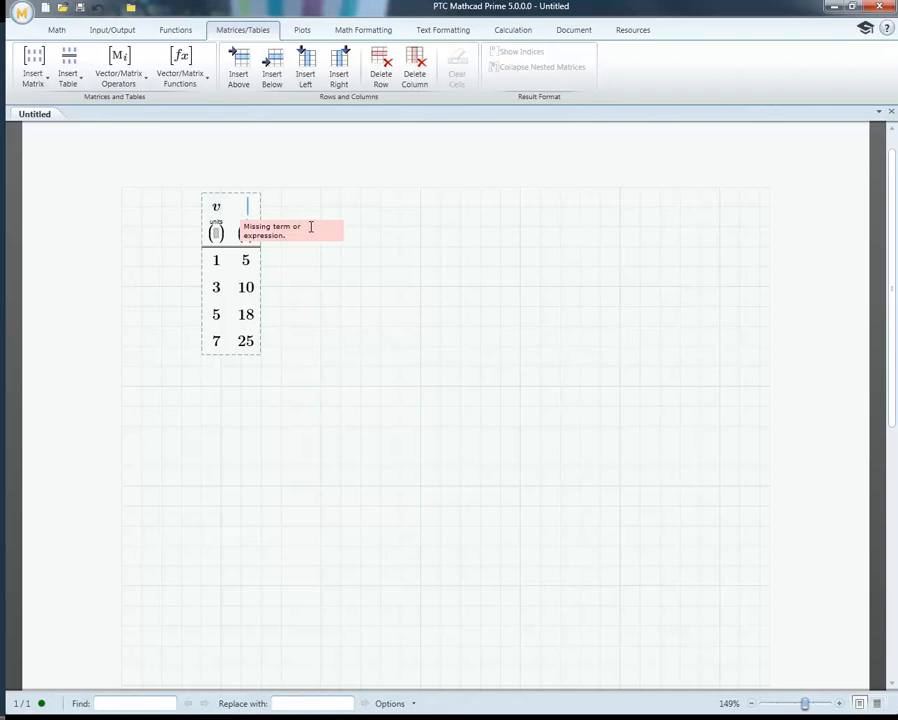
{"action": "type", "text": "u"}
{"action": "left_click", "coordinate": [320, 266]}
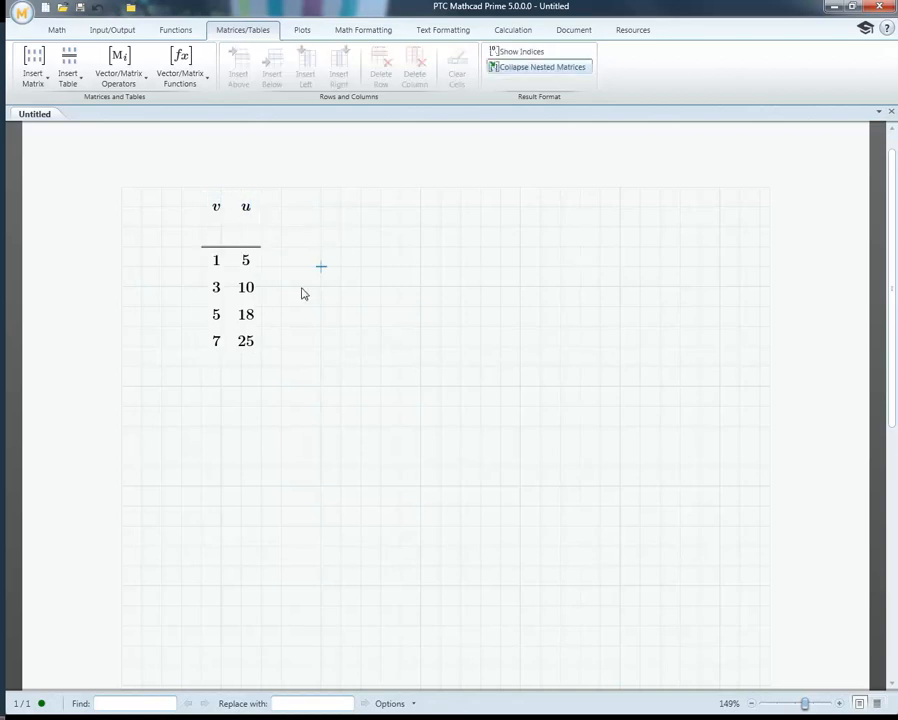
Assign the unit mm to the table's u column and m/s to its v column.
{"action": "left_click", "coordinate": [246, 234]}
{"action": "left_click", "coordinate": [246, 234]}
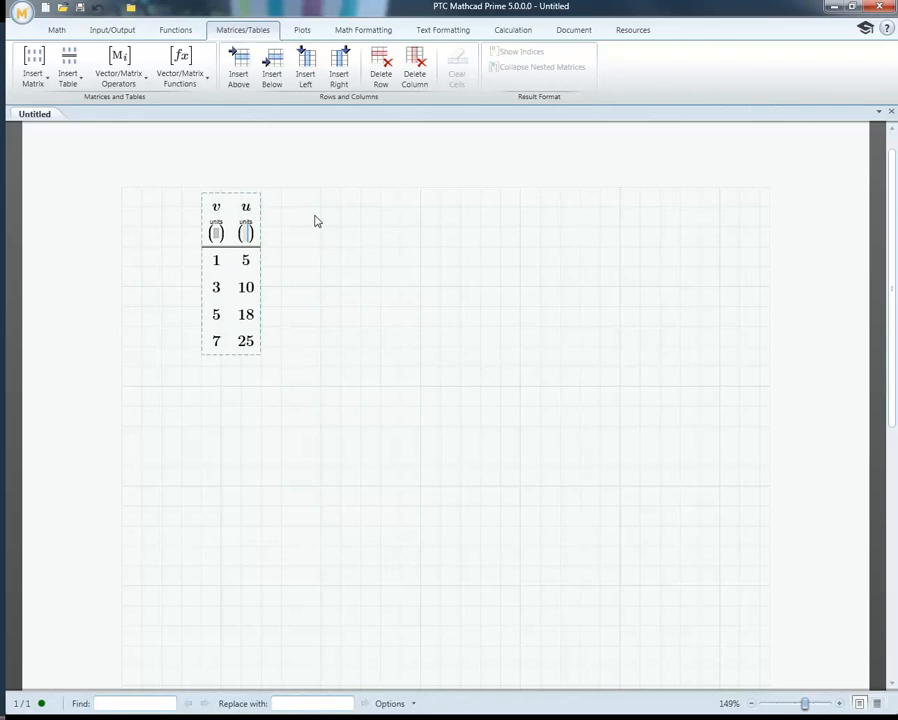
{"action": "type", "text": "mm"}
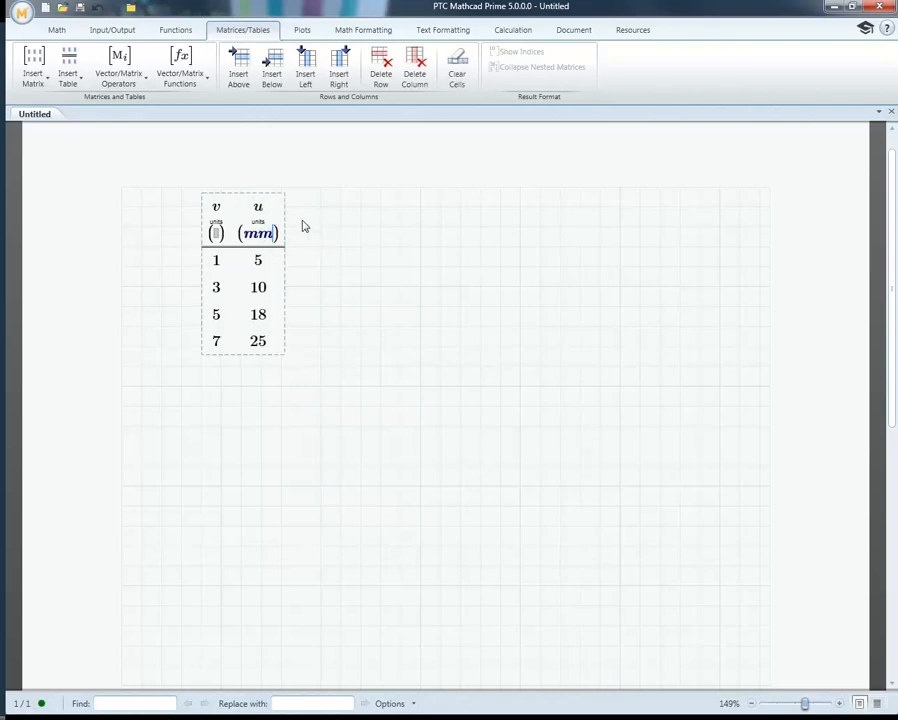
{"action": "left_click", "coordinate": [217, 234]}
{"action": "type", "text": "m/s"}
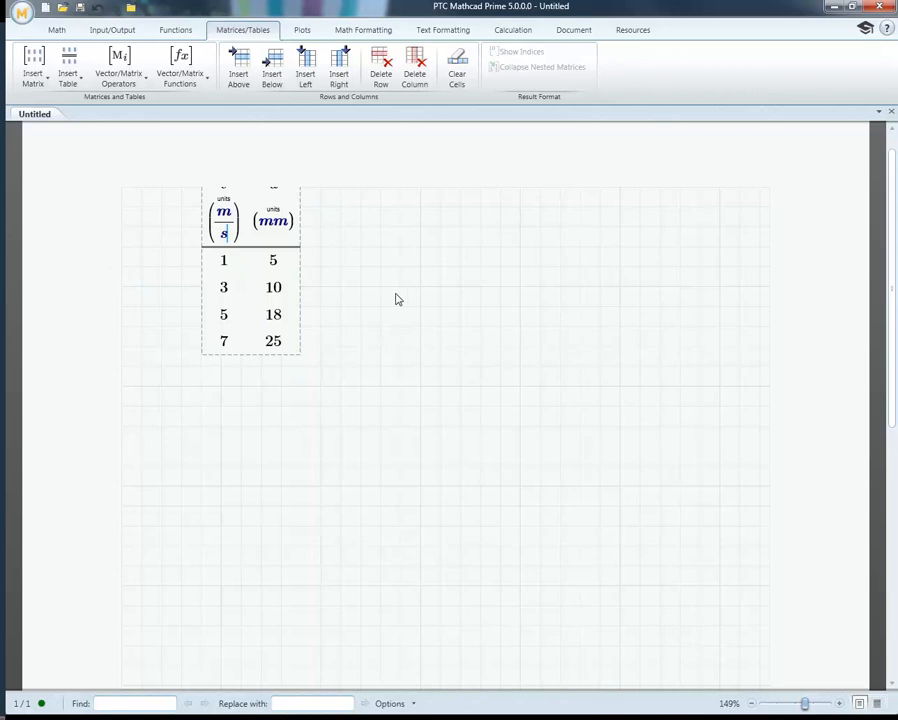
{"action": "left_click", "coordinate": [361, 287]}
Move the table down two grid rows so its header fits on the page.
{"action": "left_click_drag", "start_coordinate": [381, 331], "coordinate": [264, 334]}
{"action": "key", "text": "Down"}
{"action": "key", "text": "Down"}
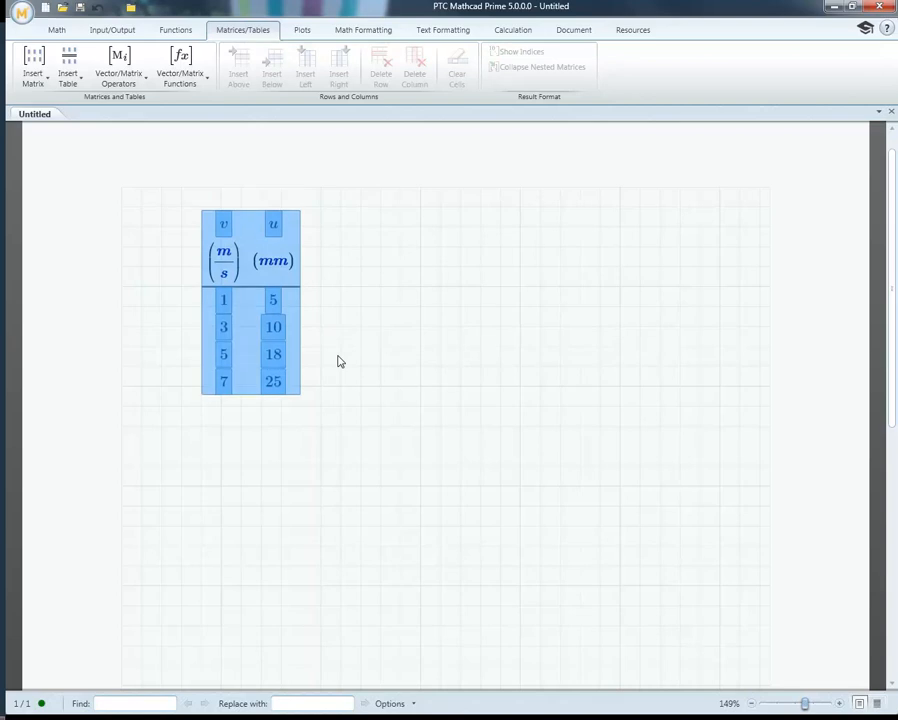
Evaluate v to the right of the table and move the result down beside the data rows.
{"action": "left_click", "coordinate": [360, 267]}
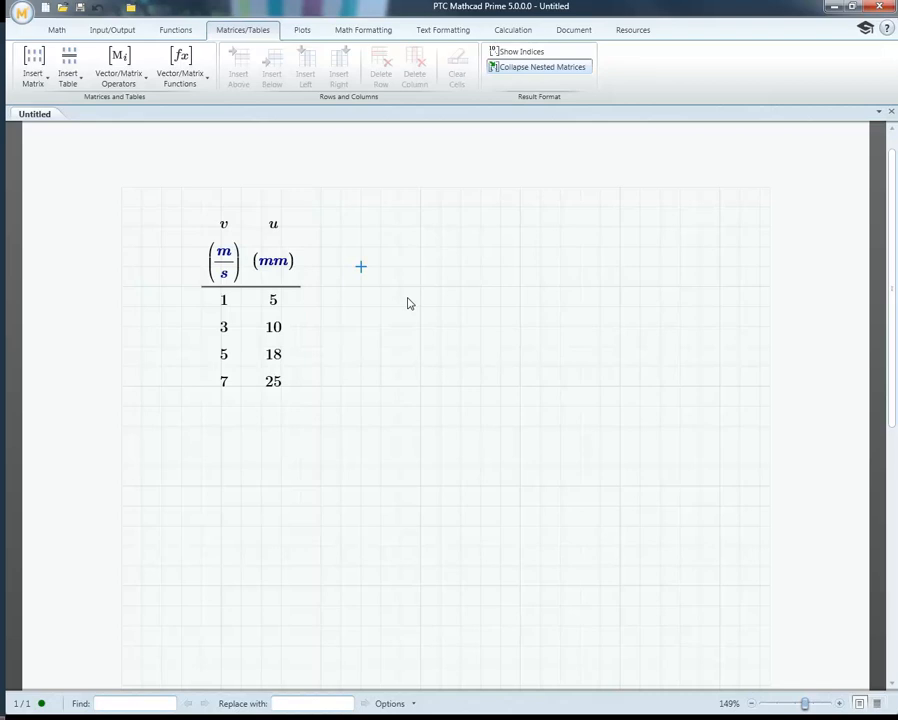
{"action": "type", "text": "v ="}
{"action": "left_click_drag", "start_coordinate": [482, 324], "coordinate": [383, 268]}
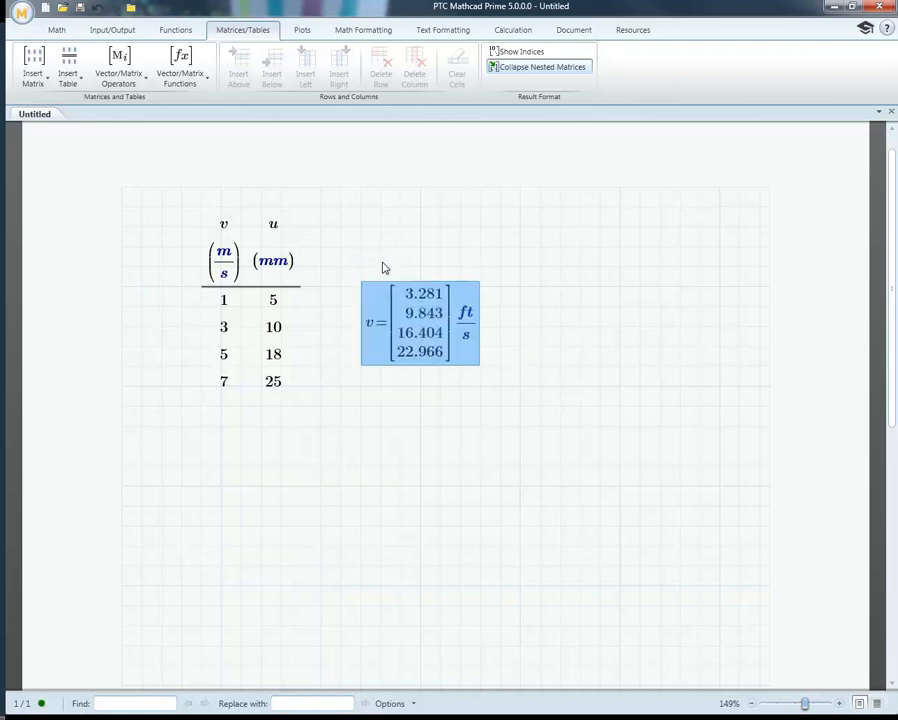
{"action": "left_click", "coordinate": [520, 247]}
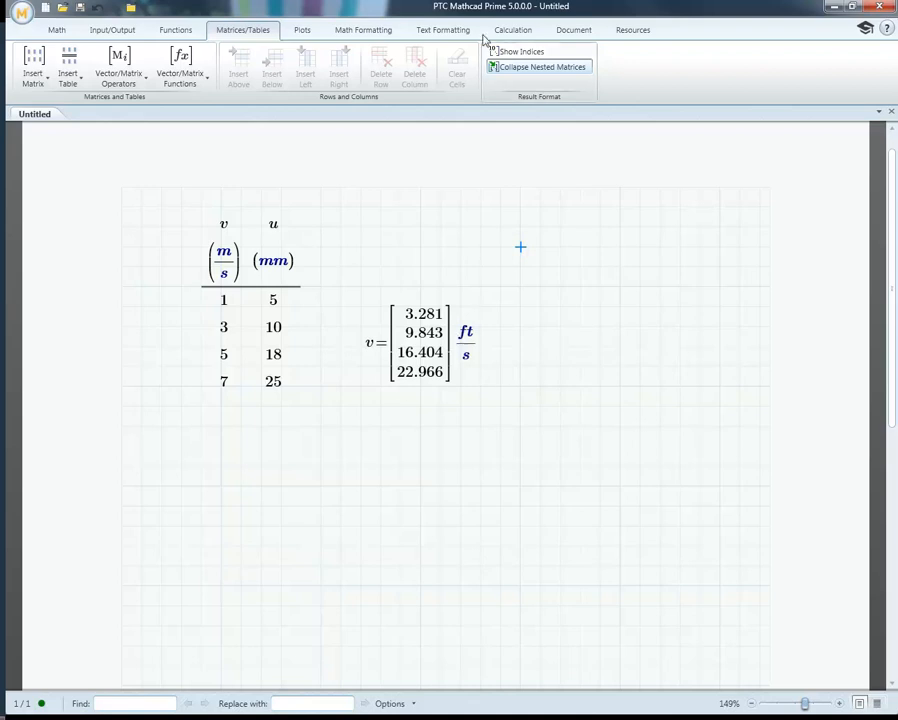
Change the worksheet's unit system to SI.
{"action": "left_click", "coordinate": [48, 31]}
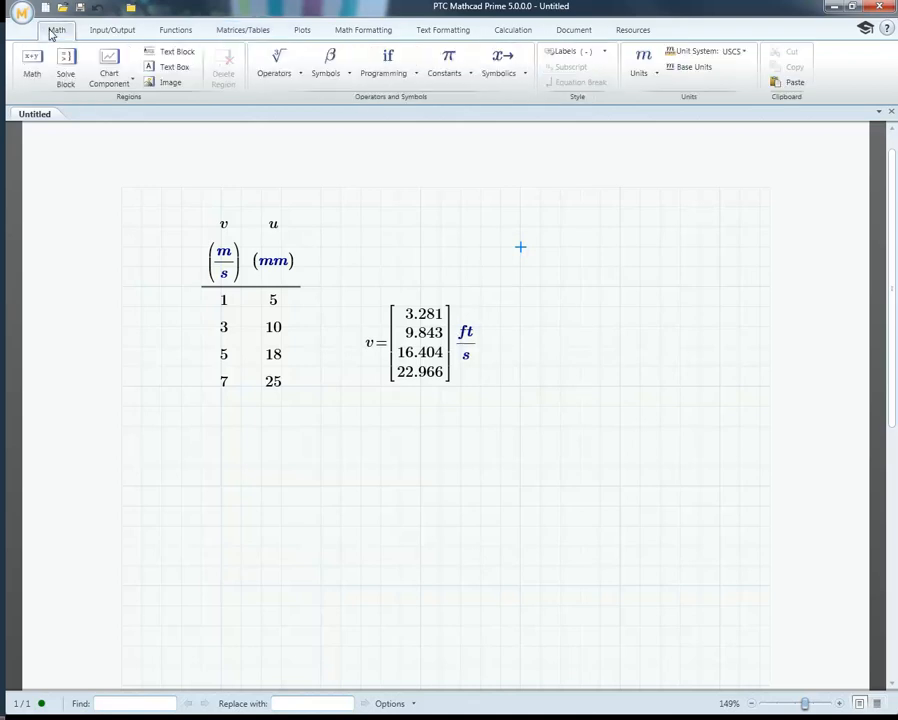
{"action": "left_click", "coordinate": [748, 53]}
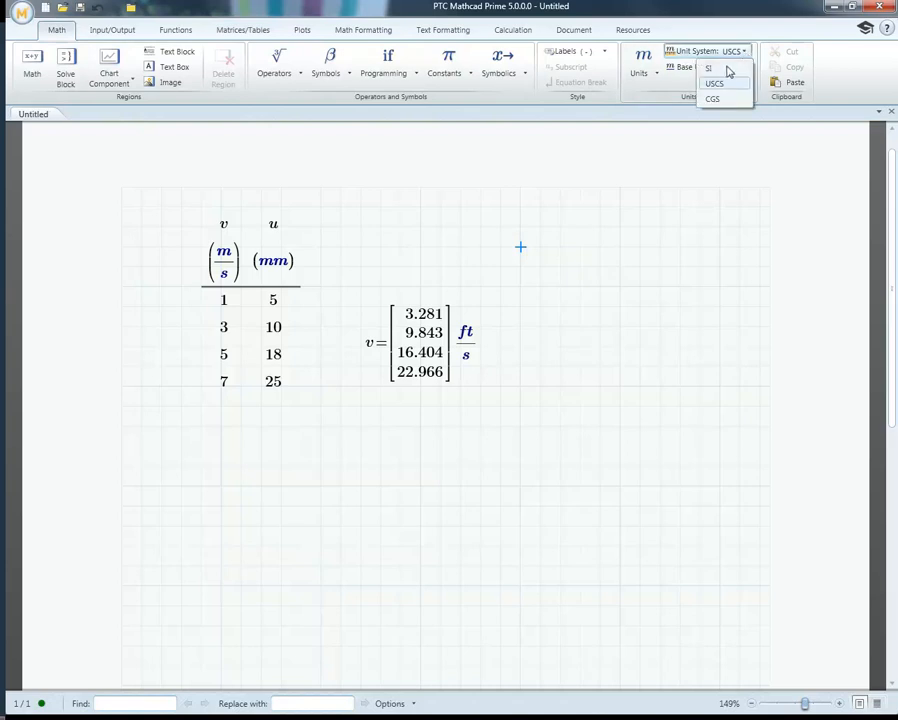
{"action": "left_click", "coordinate": [718, 72]}
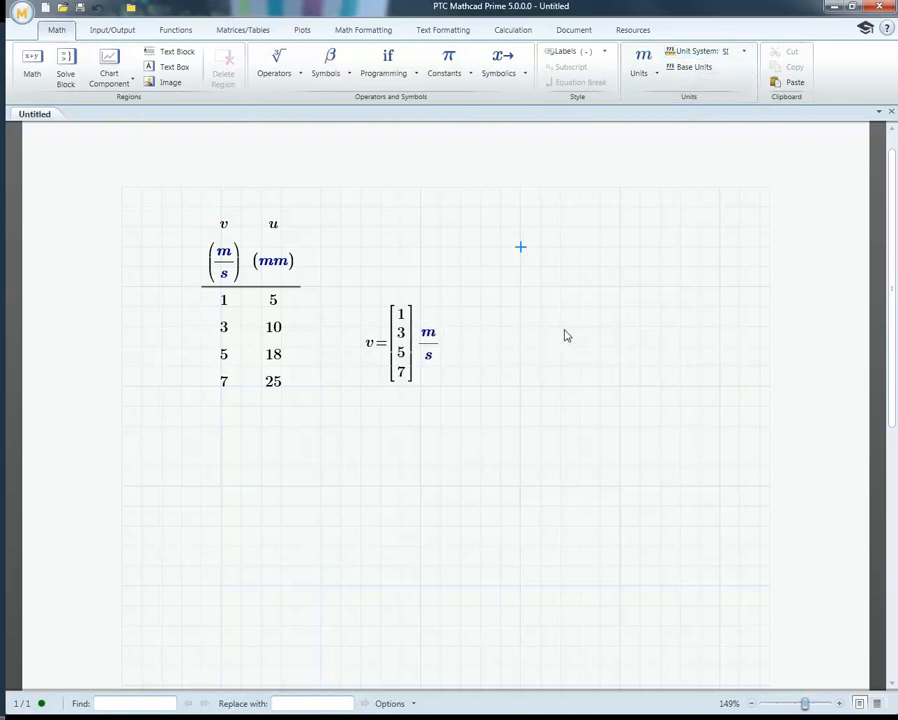
Evaluate u to the right of the v result.
{"action": "left_click", "coordinate": [482, 348]}
{"action": "type", "text": "u="}
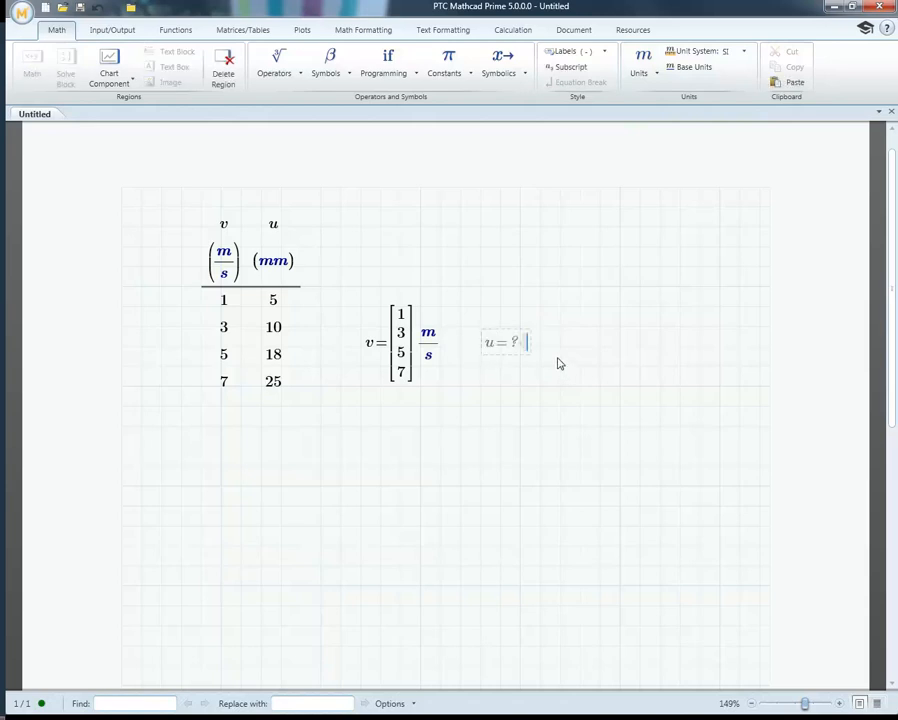
Add a row below the table's last row with 9 for v and 30 for u.
{"action": "left_click", "coordinate": [560, 486]}
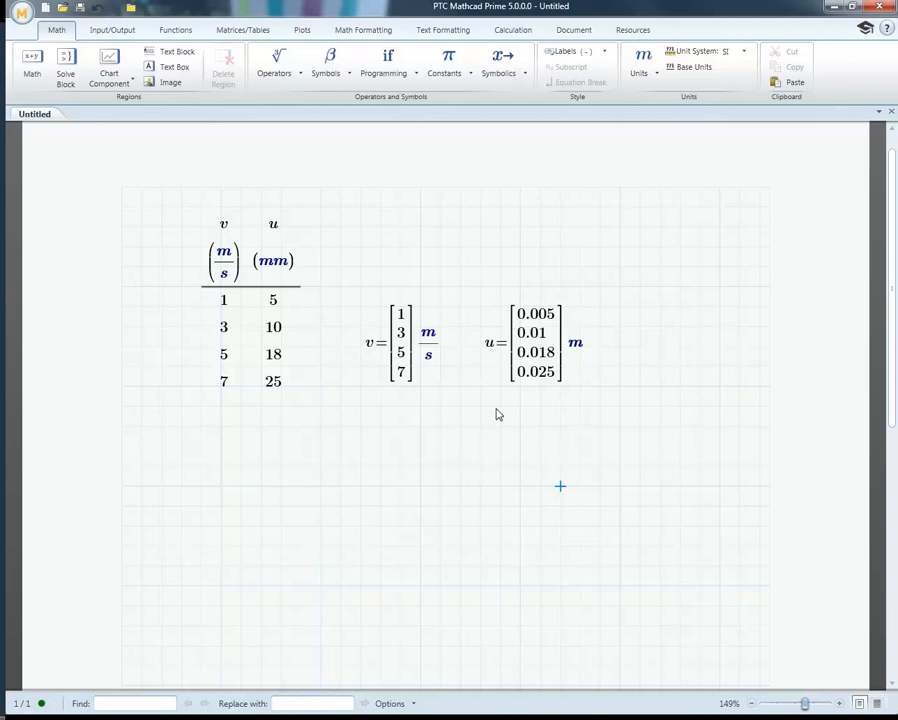
{"action": "left_click", "coordinate": [283, 385]}
{"action": "left_click", "coordinate": [255, 33]}
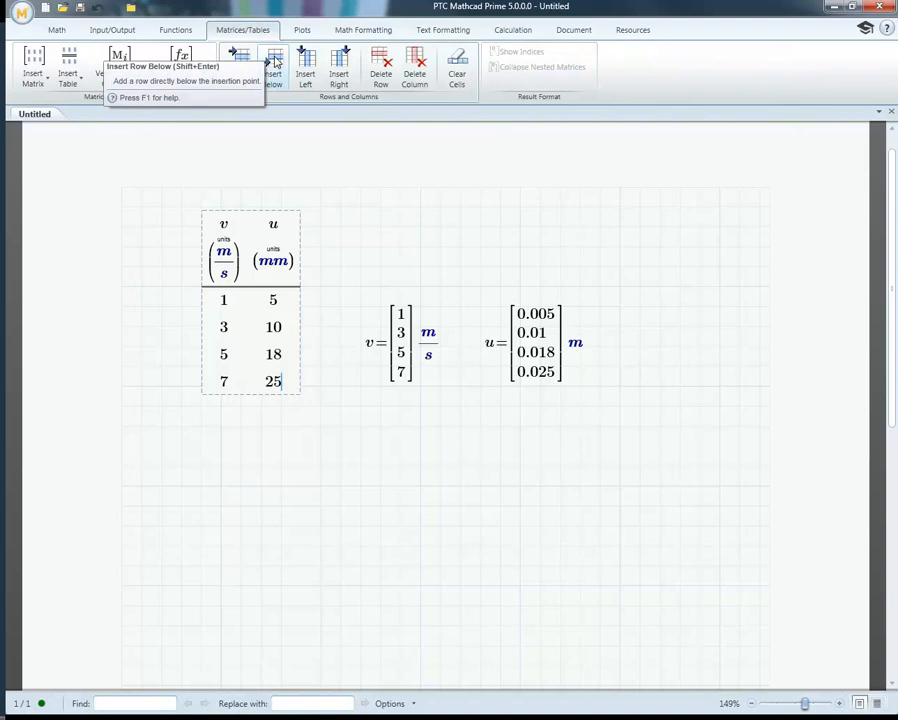
{"action": "left_click", "coordinate": [276, 63]}
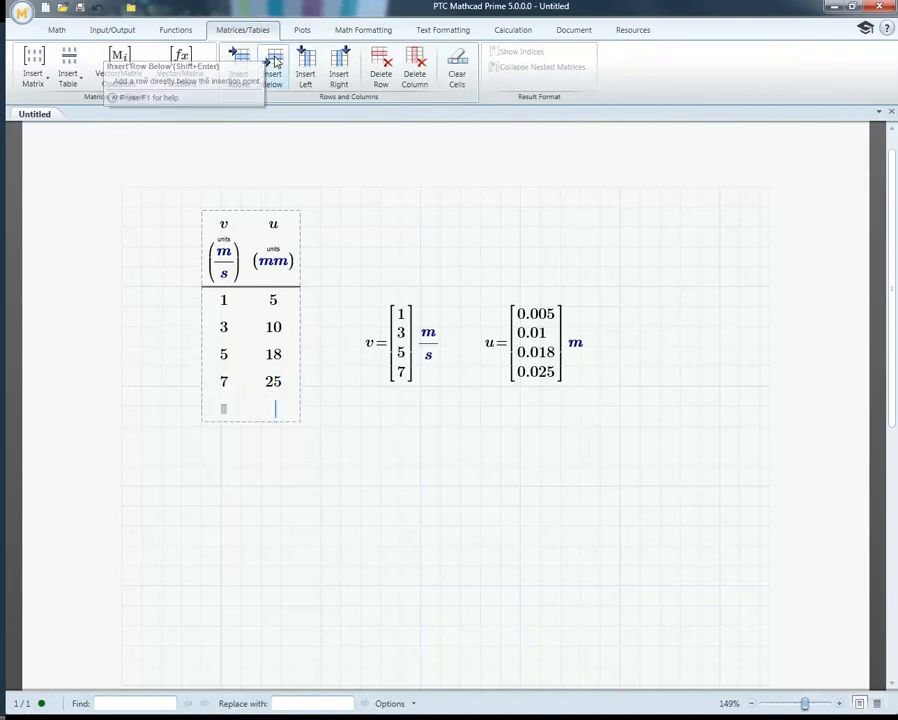
{"action": "left_click", "coordinate": [224, 409]}
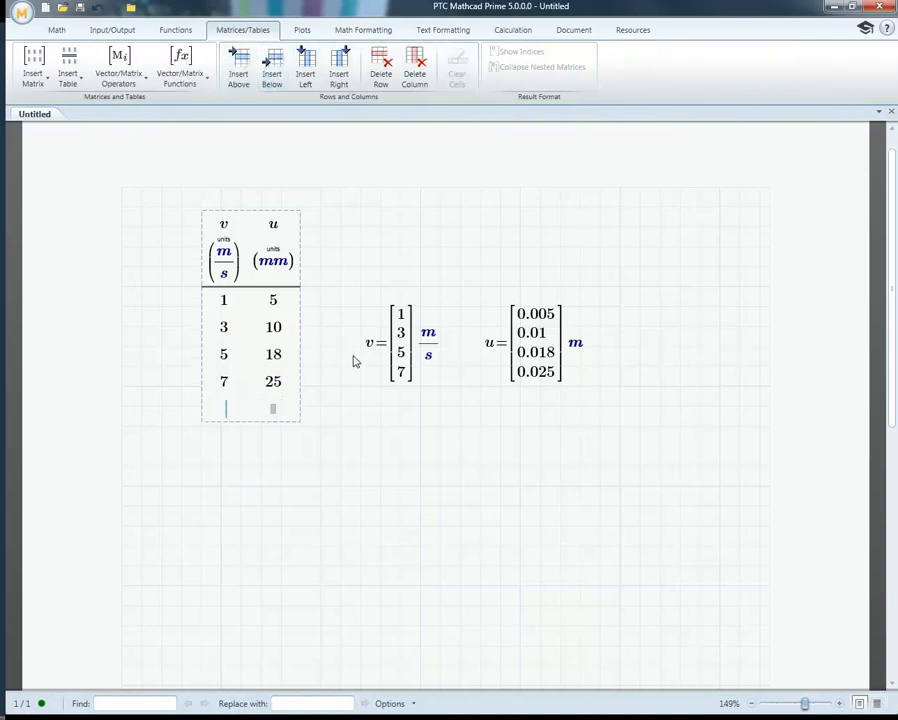
{"action": "type", "text": "9"}
{"action": "left_click", "coordinate": [274, 410]}
{"action": "type", "text": "30"}
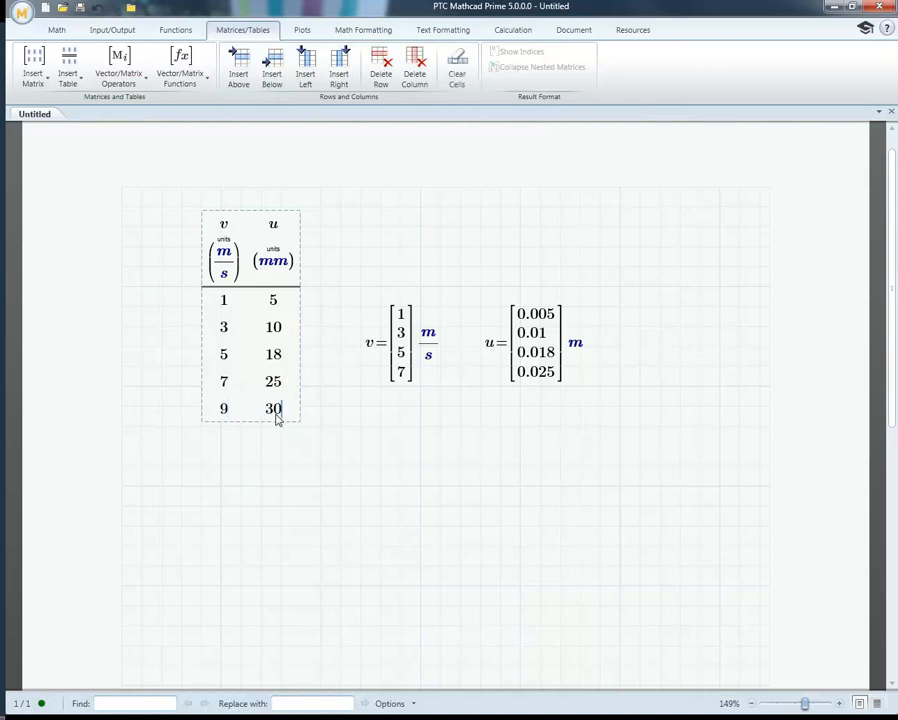
{"action": "left_click", "coordinate": [316, 468]}
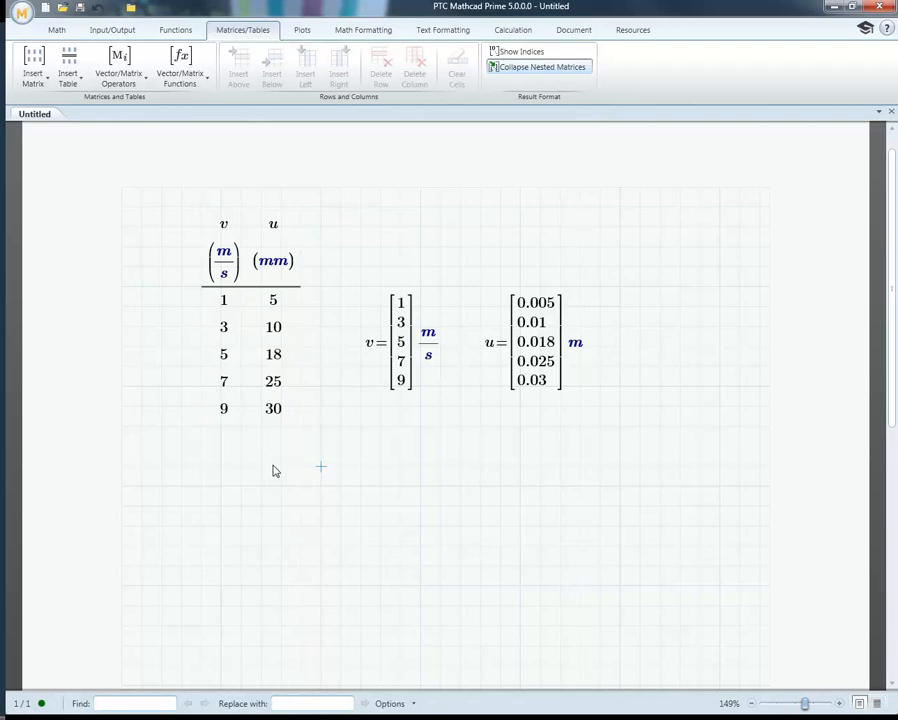
Insert an XY plot in the empty area below the data table.
{"action": "scroll", "coordinate": [275, 469], "scroll_direction": "down", "scroll_amount": 2}
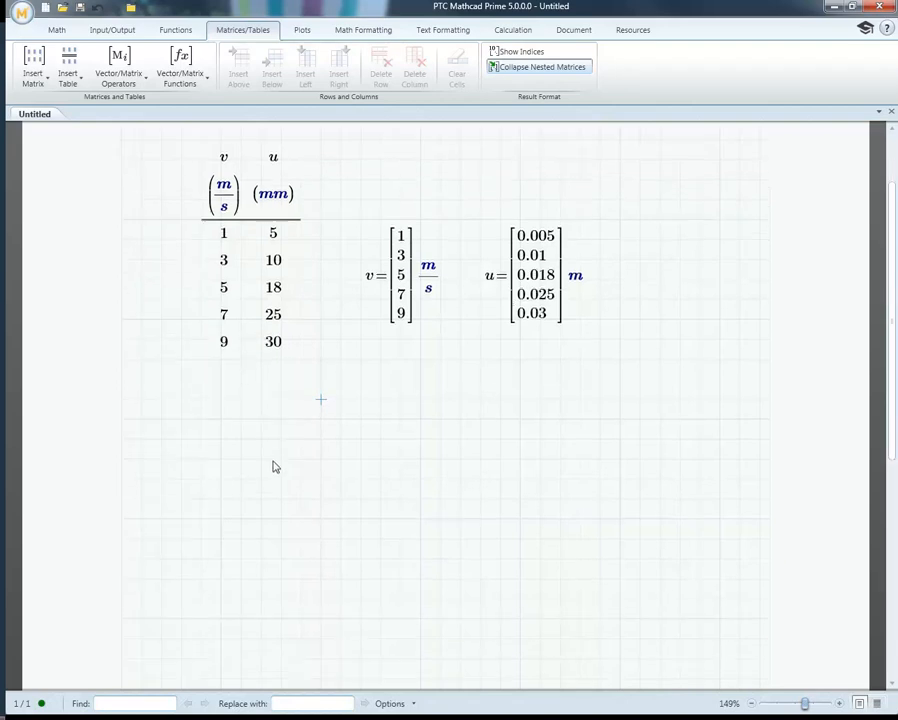
{"action": "left_click", "coordinate": [250, 468]}
{"action": "left_click", "coordinate": [304, 35]}
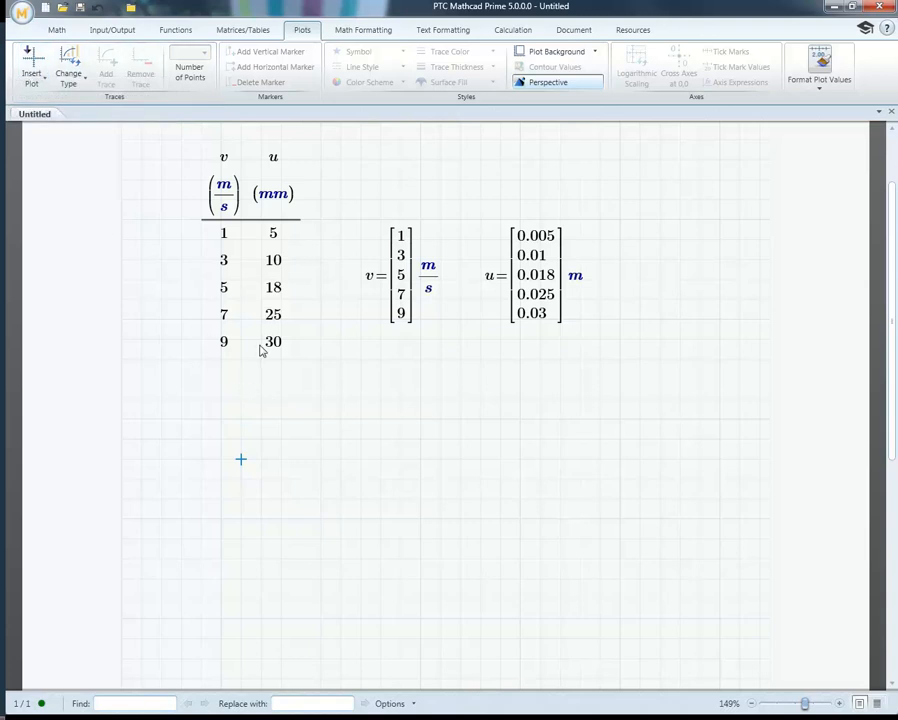
{"action": "left_click", "coordinate": [57, 31]}
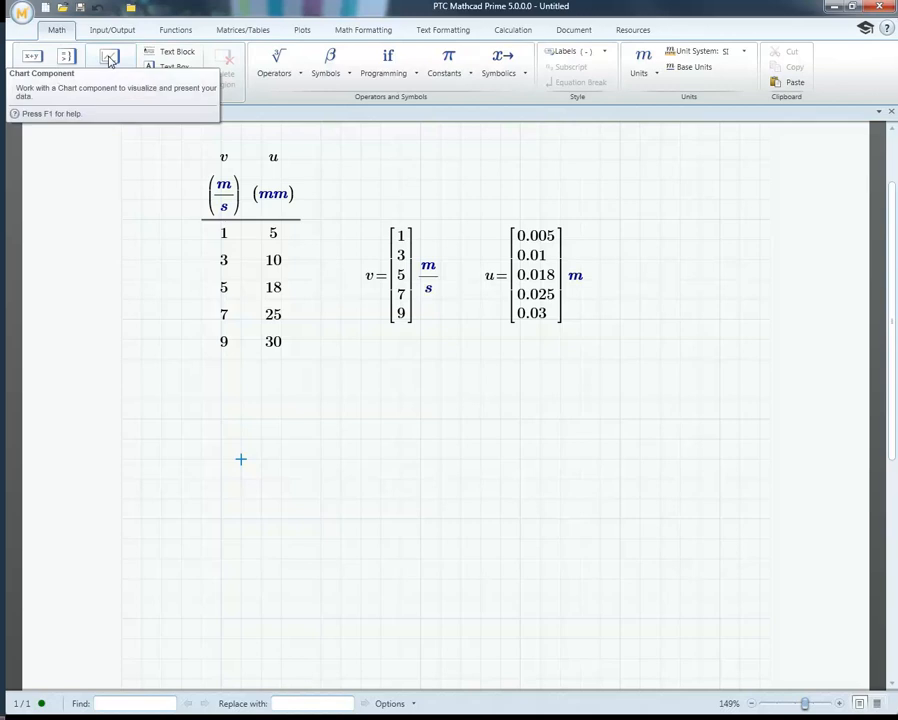
{"action": "left_click", "coordinate": [300, 32]}
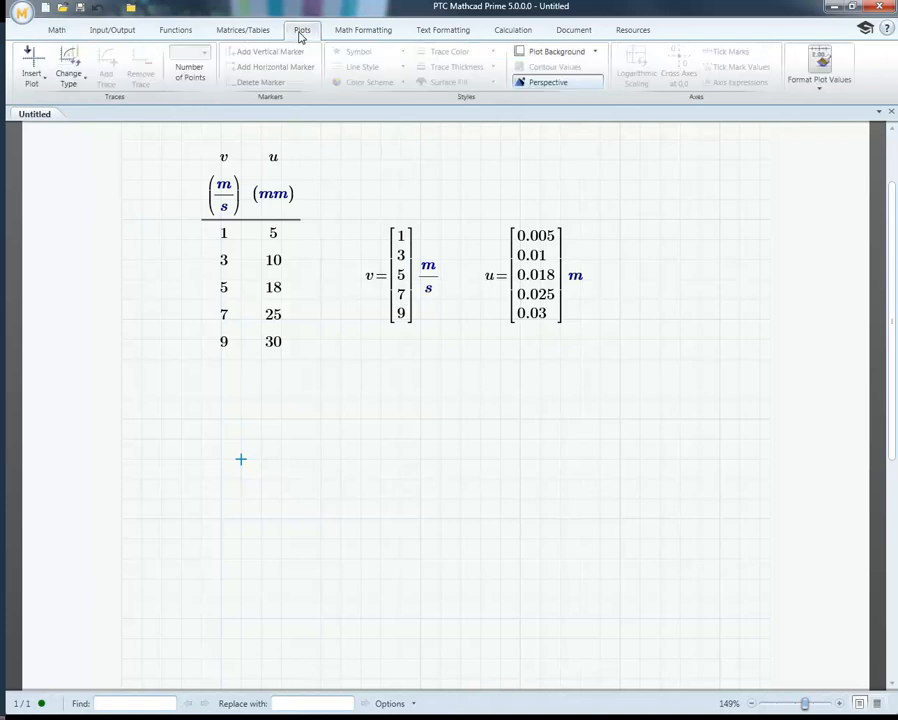
{"action": "left_click", "coordinate": [31, 68]}
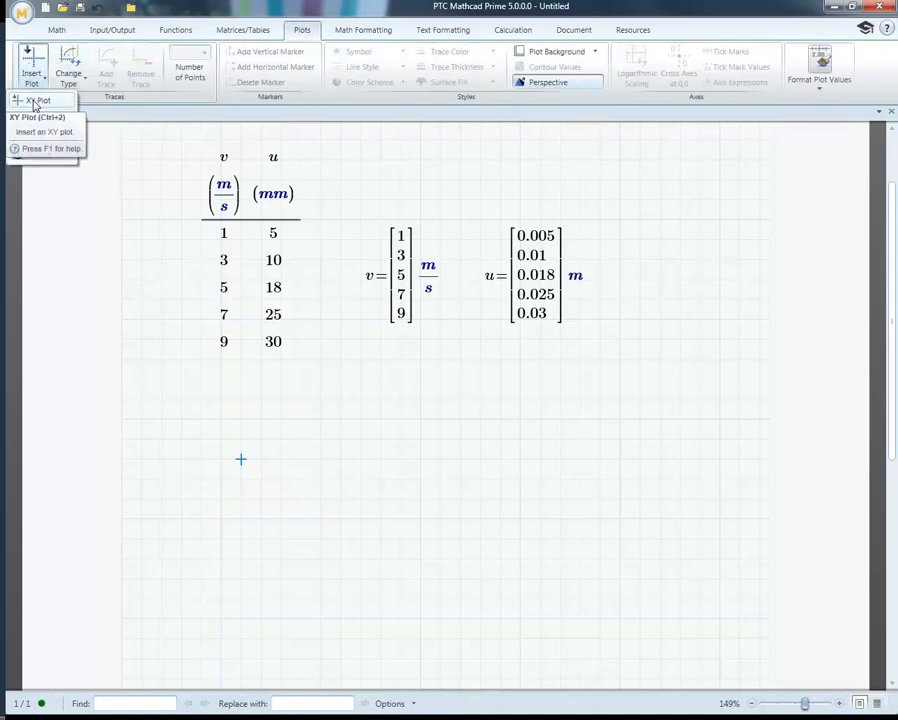
{"action": "left_click", "coordinate": [33, 103]}
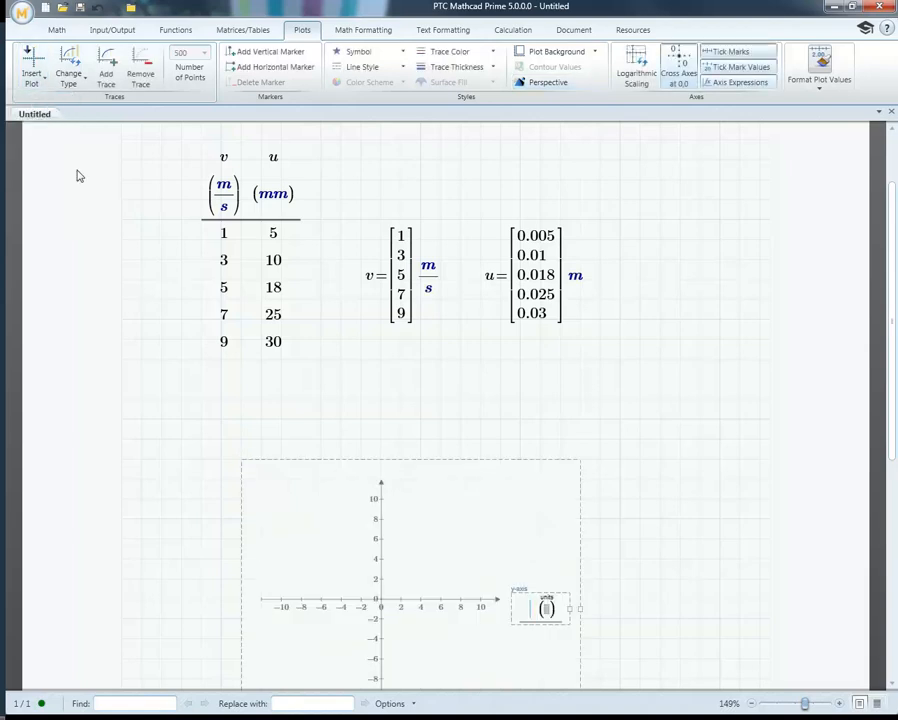
{"action": "scroll", "coordinate": [381, 289], "scroll_direction": "down", "scroll_amount": 2}
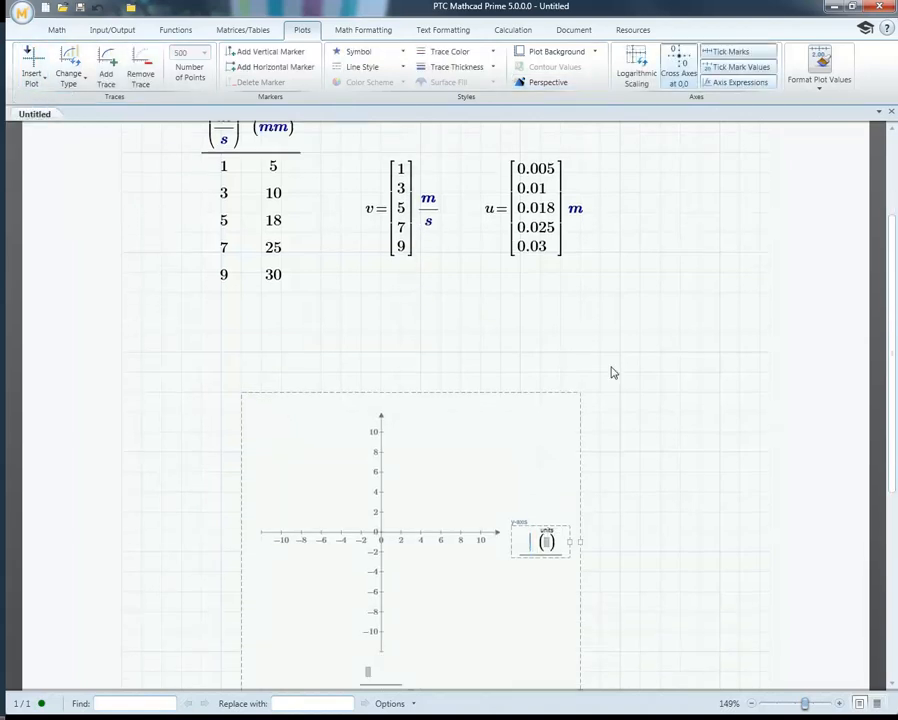
{"action": "scroll", "coordinate": [600, 372], "scroll_direction": "up", "scroll_amount": 2}
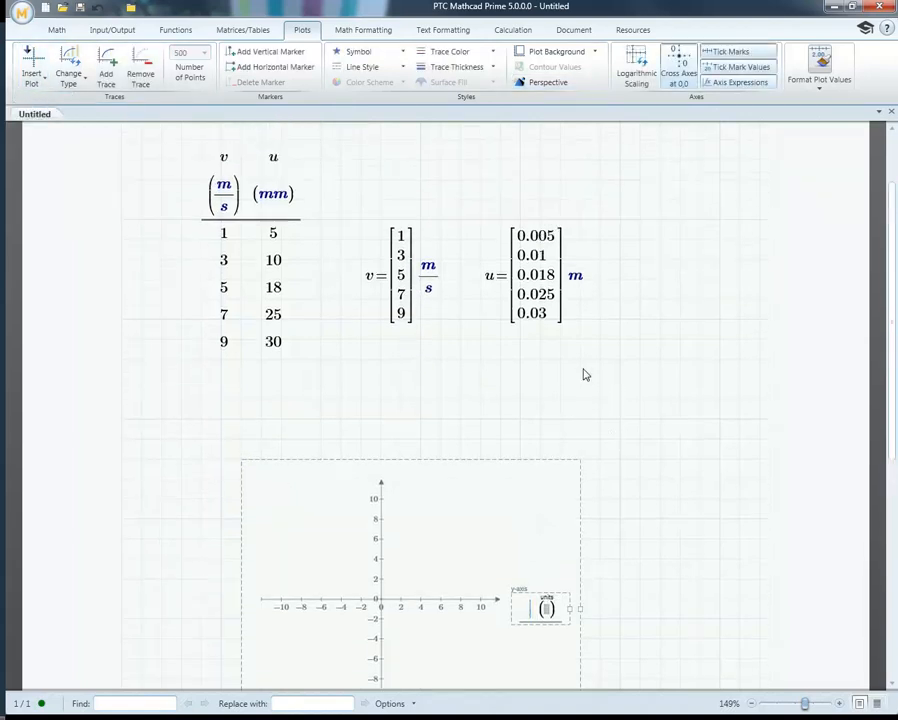
Plot u on the y-axis against v on the x-axis.
{"action": "left_click", "coordinate": [533, 613]}
{"action": "type", "text": "u"}
{"action": "scroll", "coordinate": [546, 554], "scroll_direction": "down", "scroll_amount": 4}
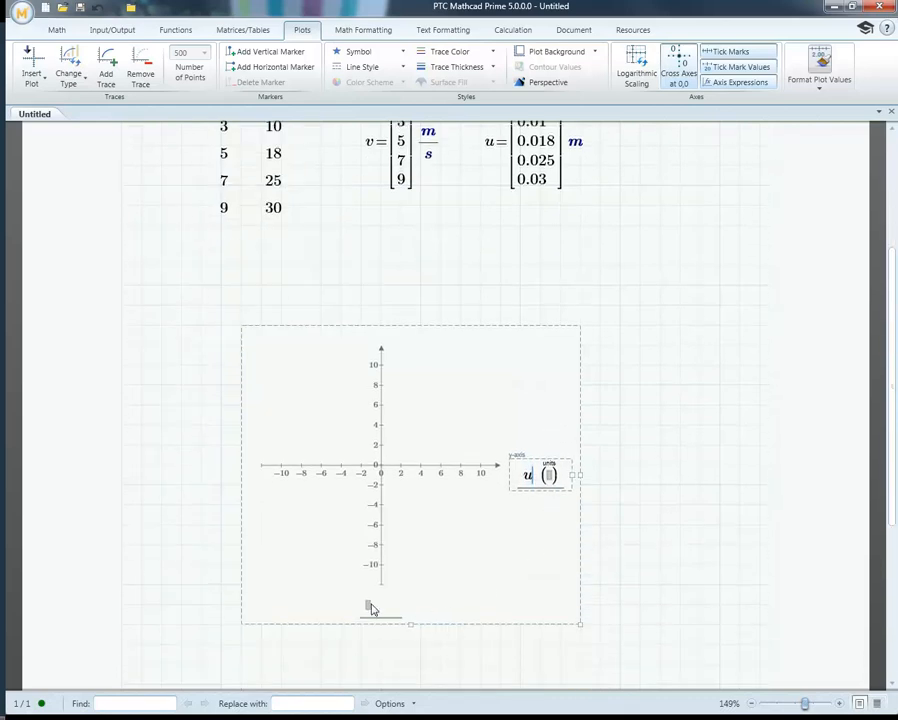
{"action": "left_click", "coordinate": [369, 607]}
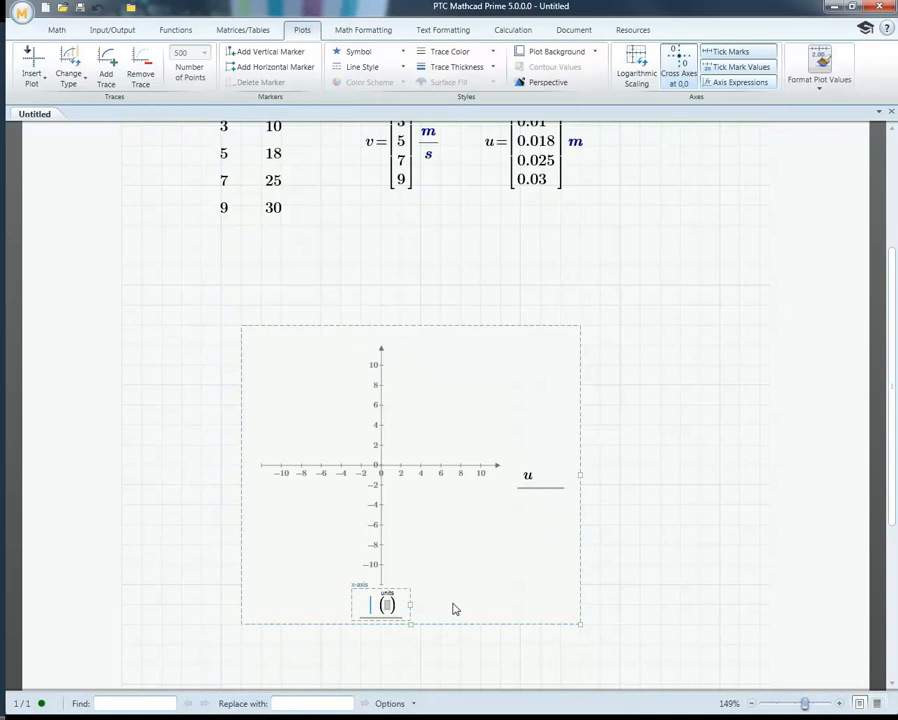
{"action": "type", "text": "v"}
{"action": "left_click", "coordinate": [636, 561]}
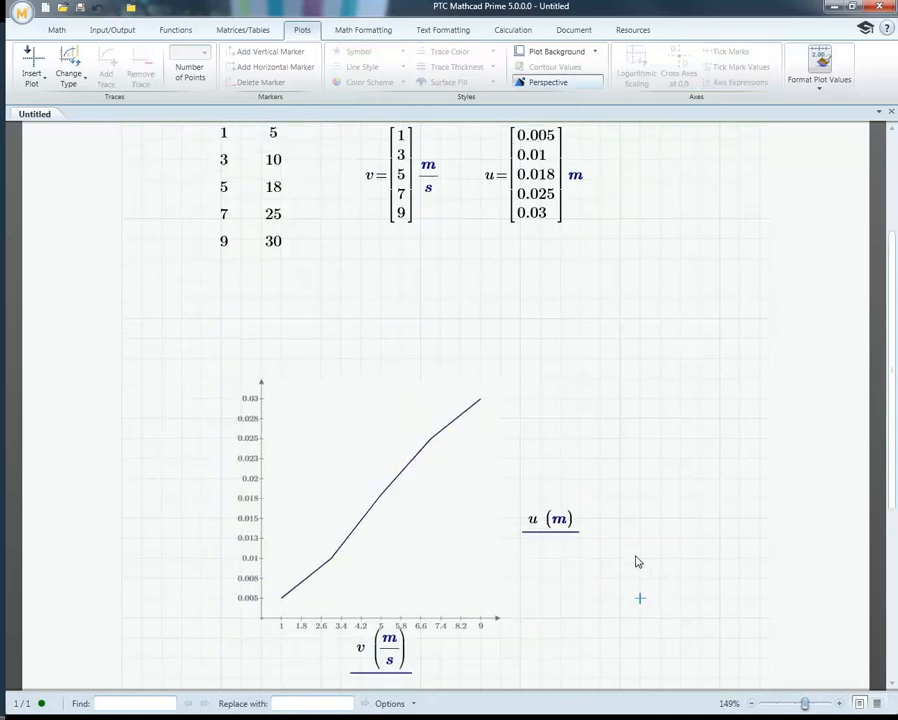
Move the plot's y-axis expression to the left side of the vertical axis.
{"action": "left_click", "coordinate": [531, 519]}
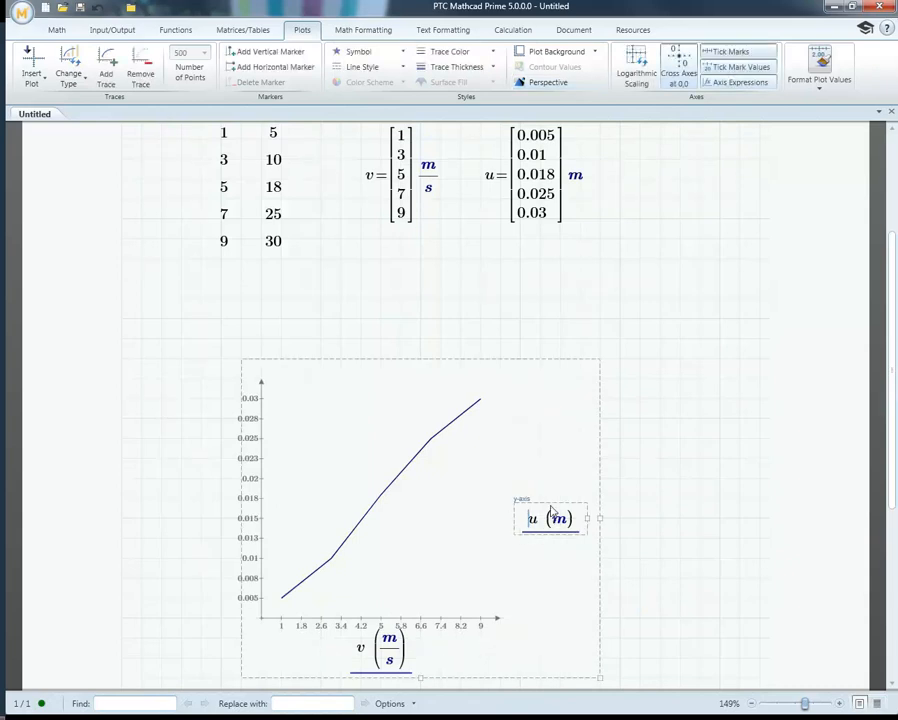
{"action": "left_click_drag", "start_coordinate": [551, 499], "coordinate": [219, 490]}
{"action": "left_click_drag", "start_coordinate": [561, 500], "coordinate": [252, 532]}
{"action": "left_click", "coordinate": [657, 438]}
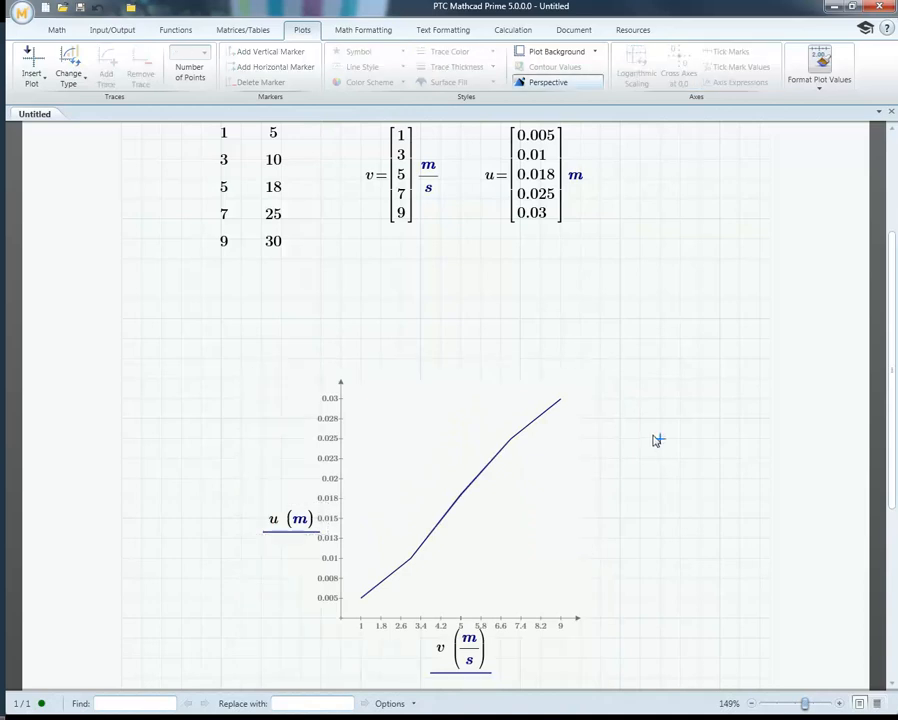
{"action": "scroll", "coordinate": [633, 432], "scroll_direction": "down", "scroll_amount": 1}
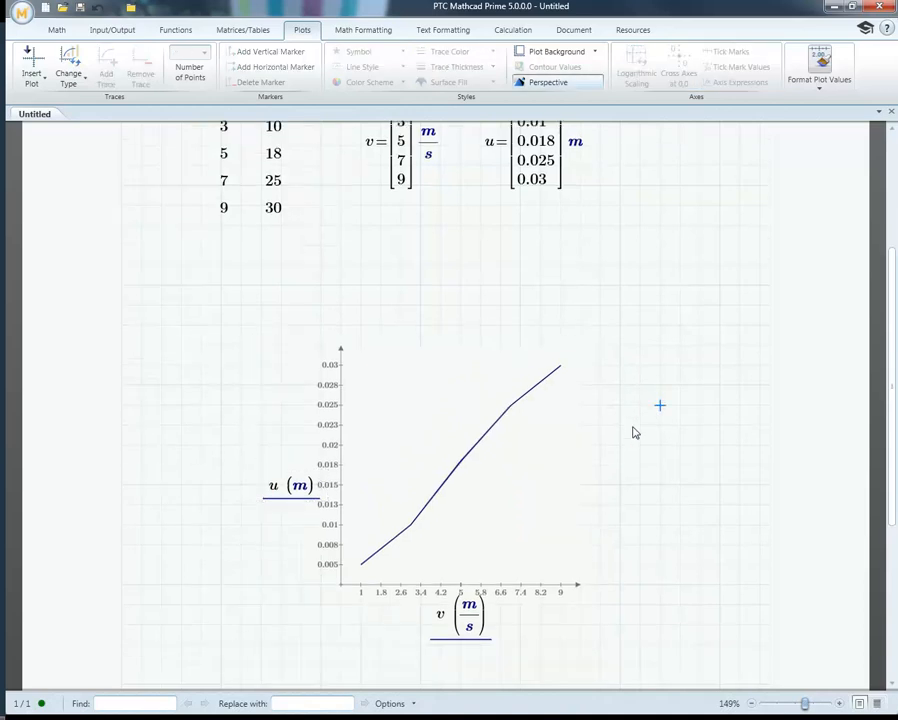
{"action": "scroll", "coordinate": [633, 431], "scroll_direction": "up", "scroll_amount": 3}
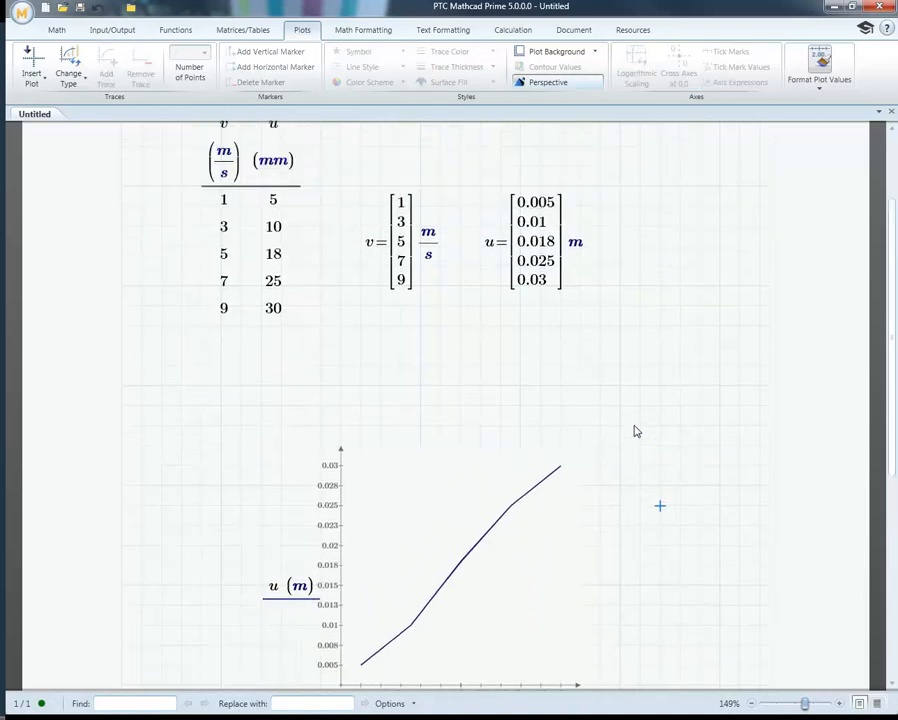
{"action": "scroll", "coordinate": [633, 431], "scroll_direction": "down", "scroll_amount": 3}
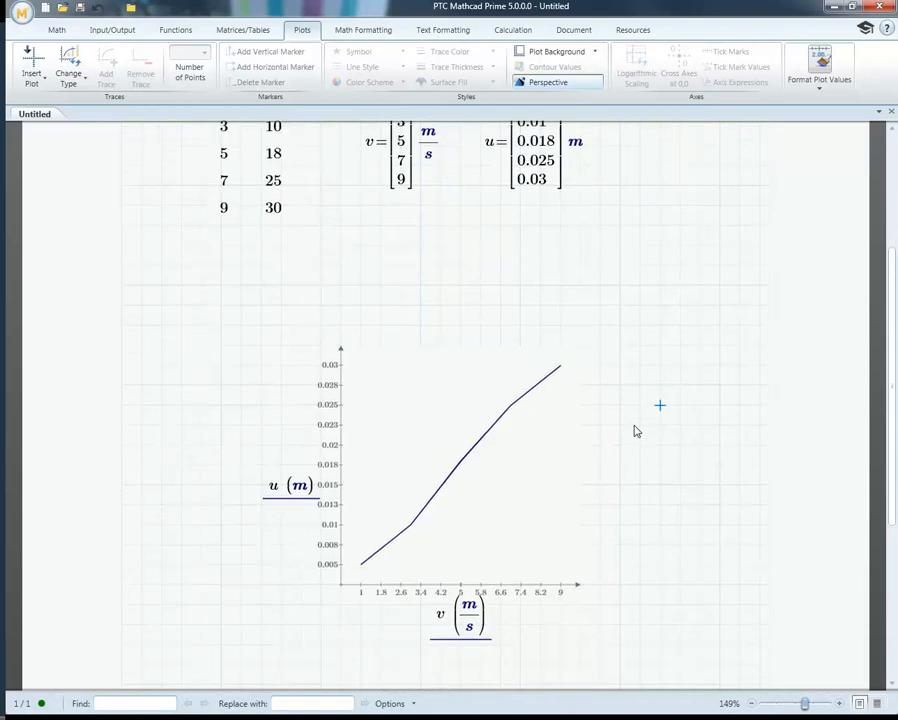
{"action": "scroll", "coordinate": [633, 431], "scroll_direction": "up", "scroll_amount": 1}
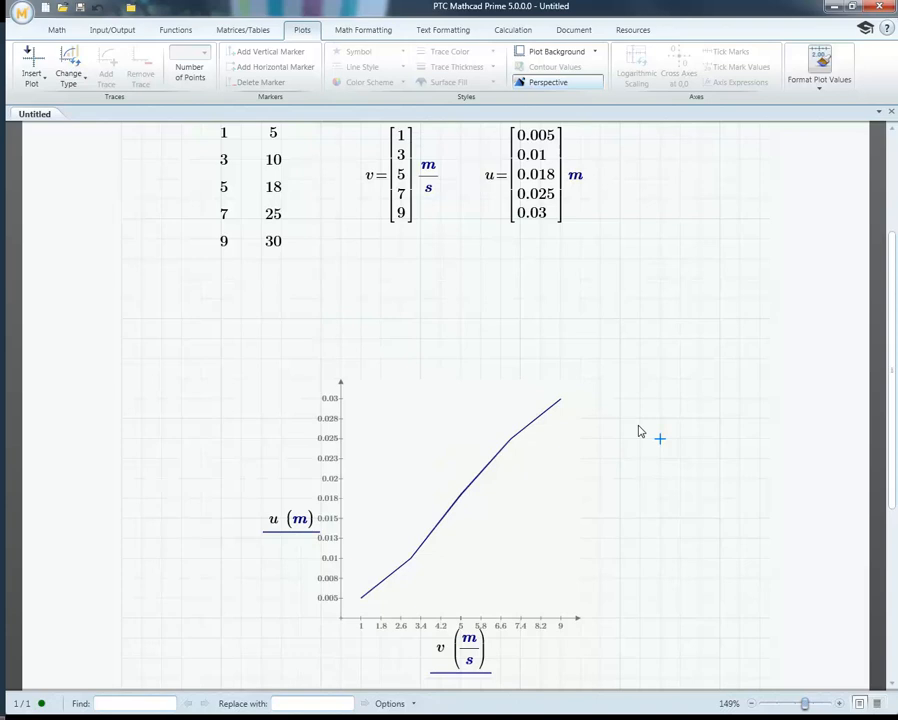
{"action": "scroll", "coordinate": [640, 431], "scroll_direction": "up", "scroll_amount": 3}
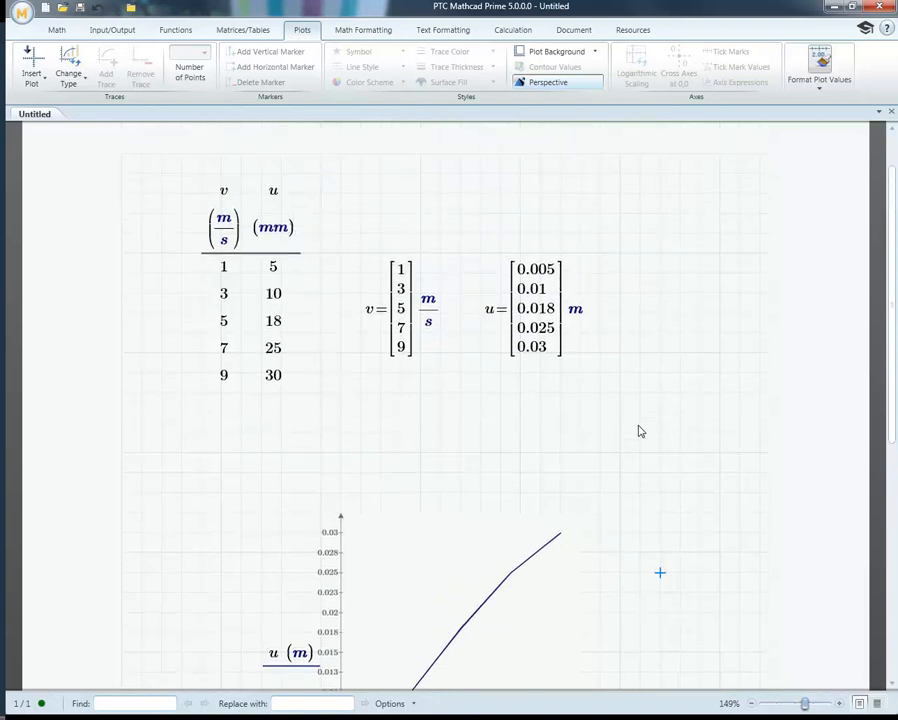
Add a page break in the blank area below the XY plot to start a second page.
{"action": "scroll", "coordinate": [640, 431], "scroll_direction": "down", "scroll_amount": 10}
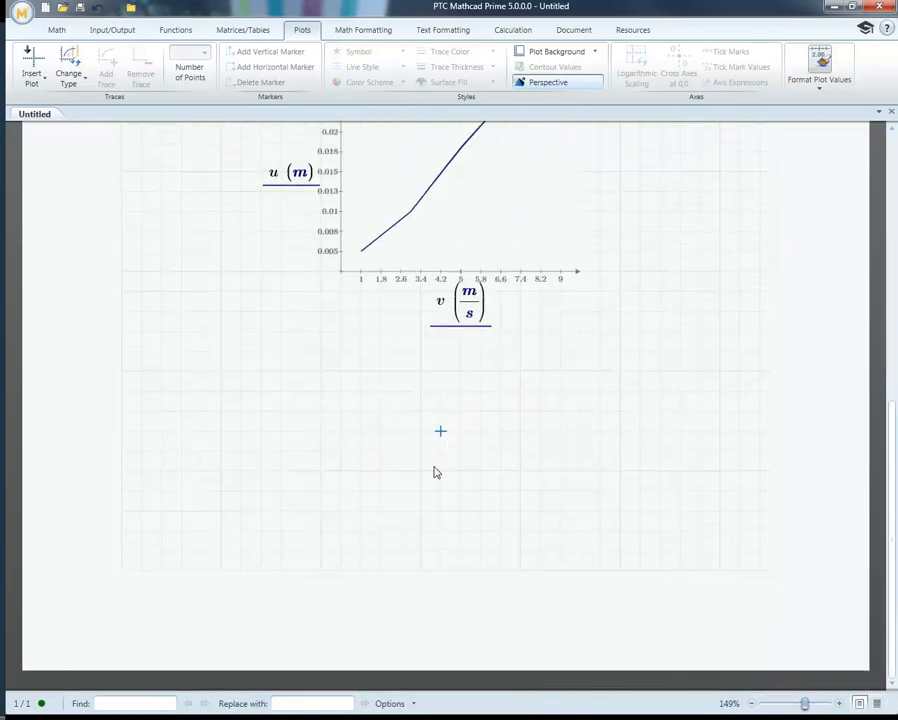
{"action": "left_click", "coordinate": [240, 351]}
{"action": "key", "text": "Down"}
{"action": "key", "text": "Down"}
{"action": "left_click", "coordinate": [570, 32]}
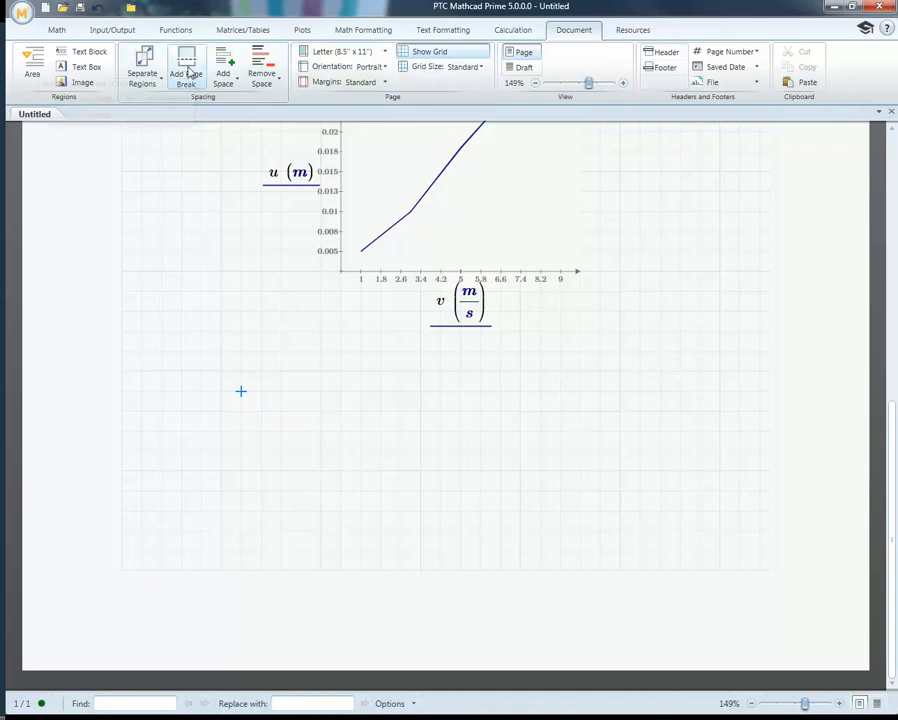
{"action": "left_click", "coordinate": [188, 75]}
{"action": "scroll", "coordinate": [175, 238], "scroll_direction": "down", "scroll_amount": 5}
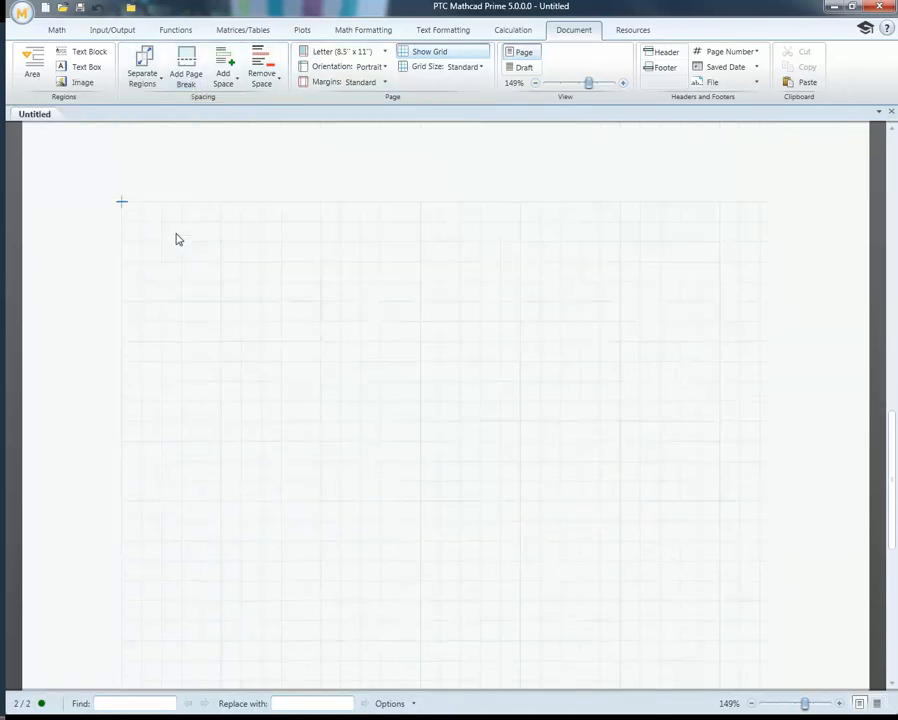
{"action": "left_click", "coordinate": [146, 250]}
{"action": "left_click", "coordinate": [225, 243]}
{"action": "left_click", "coordinate": [182, 243]}
{"action": "key", "text": "Down"}
{"action": "key", "text": "Up"}
{"action": "key", "text": "Up"}
{"action": "key", "text": "Left"}
{"action": "key", "text": "Left"}
{"action": "key", "text": "Right"}
{"action": "key", "text": "Right"}
{"action": "key", "text": "Down"}
{"action": "key", "text": "Down"}
{"action": "key", "text": "Down"}
{"action": "key", "text": "Down"}
{"action": "key", "text": "Down"}
{"action": "key", "text": "Down"}
{"action": "key", "text": "Down"}
{"action": "key", "text": "Down"}
Insert a Chart Component near the upper-left corner of the second page's grid.
{"action": "key", "text": "Up"}
{"action": "key", "text": "Up"}
{"action": "key", "text": "Up"}
{"action": "key", "text": "Up"}
{"action": "key", "text": "Up"}
{"action": "scroll", "coordinate": [258, 240], "scroll_direction": "up", "scroll_amount": 1}
{"action": "scroll", "coordinate": [258, 240], "scroll_direction": "down", "scroll_amount": 1}
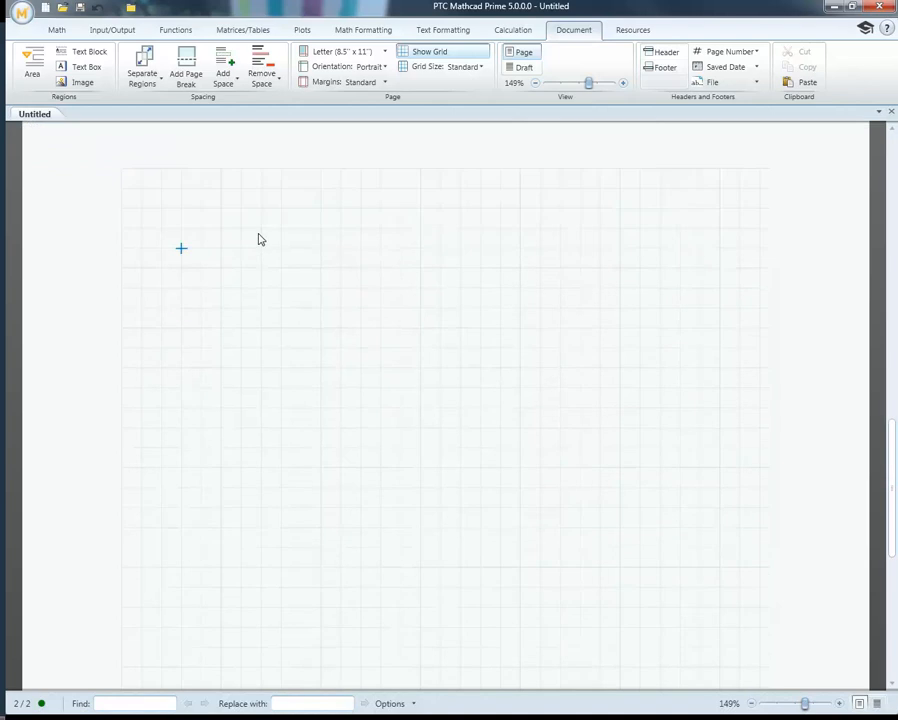
{"action": "left_click", "coordinate": [58, 31]}
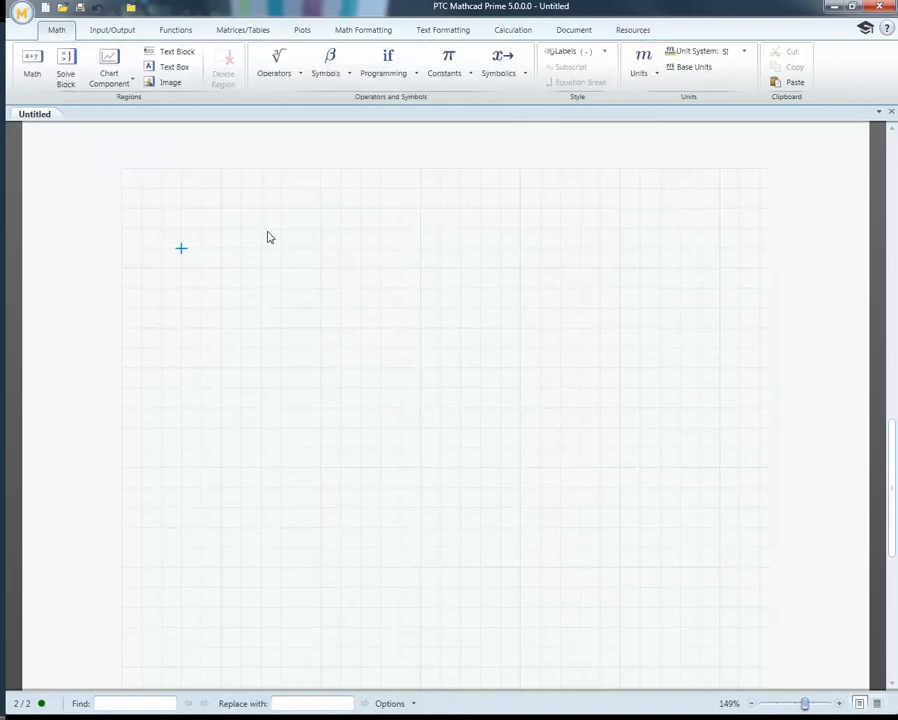
{"action": "left_click", "coordinate": [112, 64]}
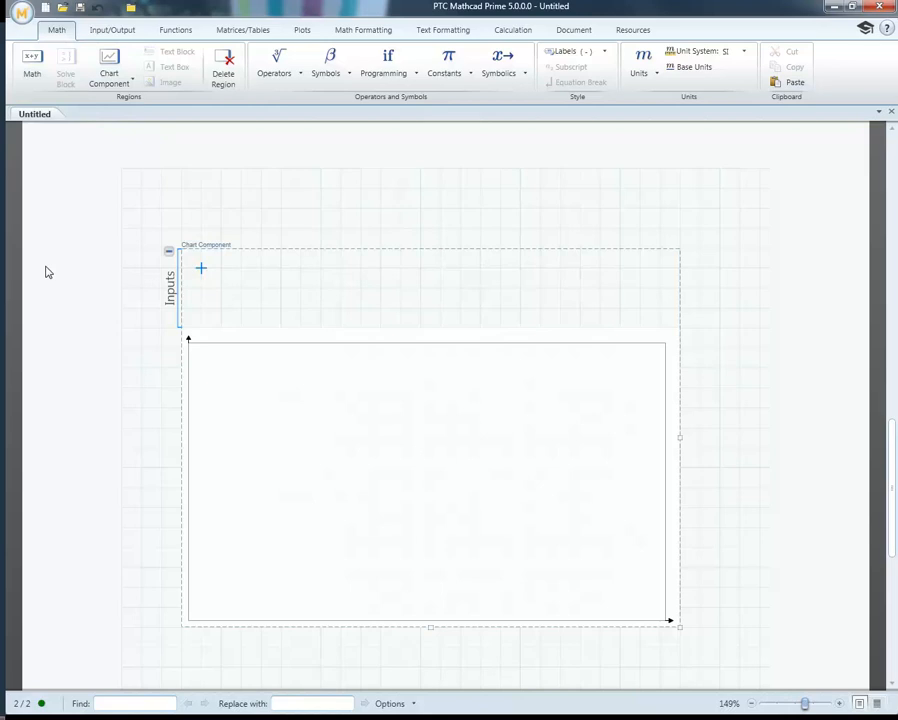
Add an X-axis expression to the chart component's inputs and define it as v.
{"action": "scroll", "coordinate": [116, 292], "scroll_direction": "up", "scroll_amount": 10}
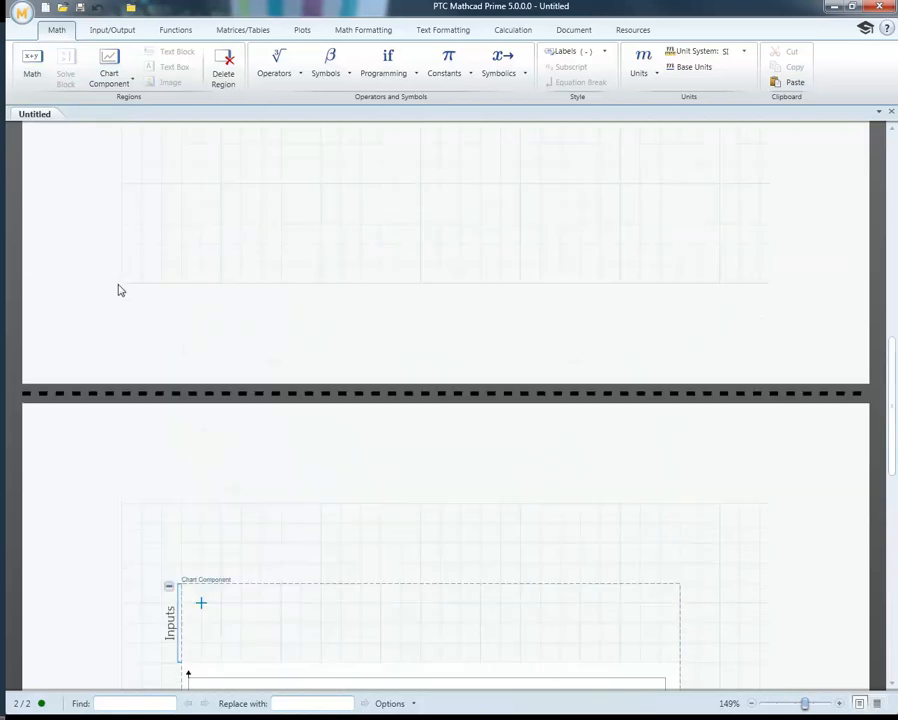
{"action": "scroll", "coordinate": [138, 290], "scroll_direction": "down", "scroll_amount": 2}
{"action": "scroll", "coordinate": [140, 290], "scroll_direction": "down", "scroll_amount": 10}
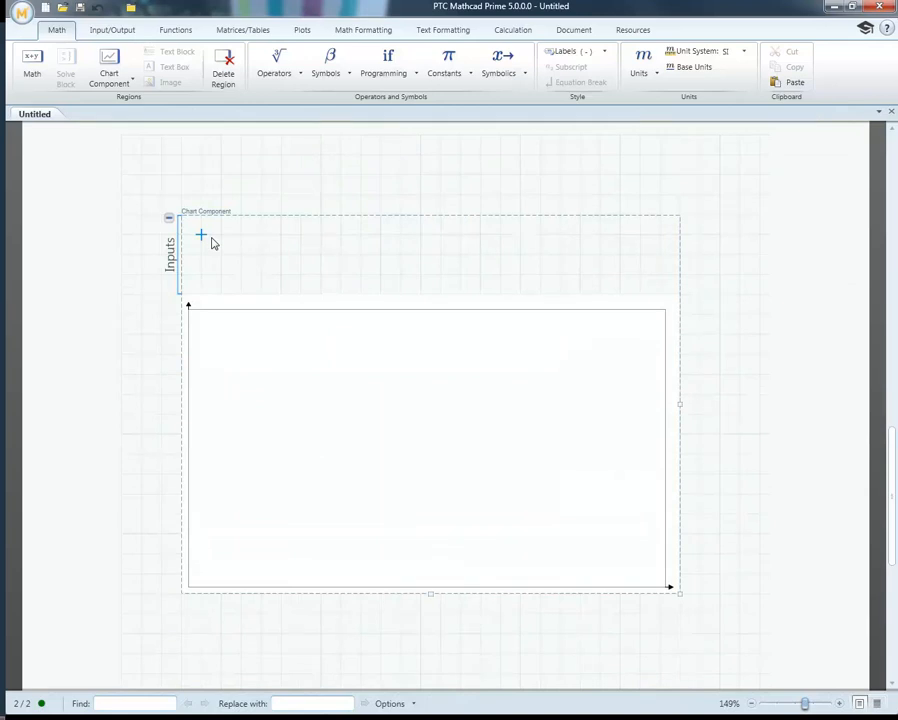
{"action": "right_click", "coordinate": [211, 243]}
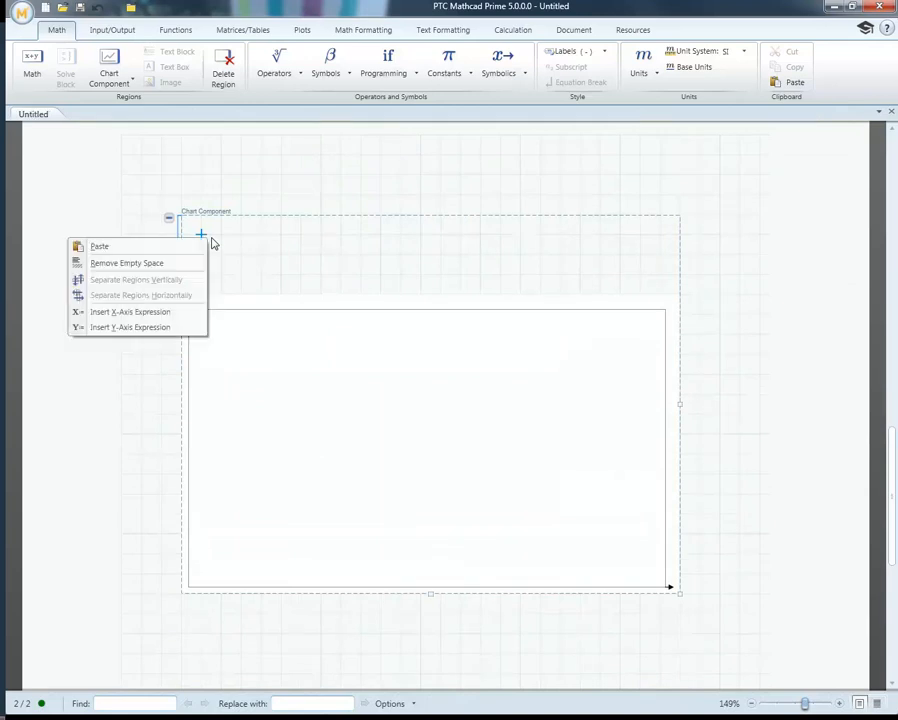
{"action": "left_click", "coordinate": [148, 320]}
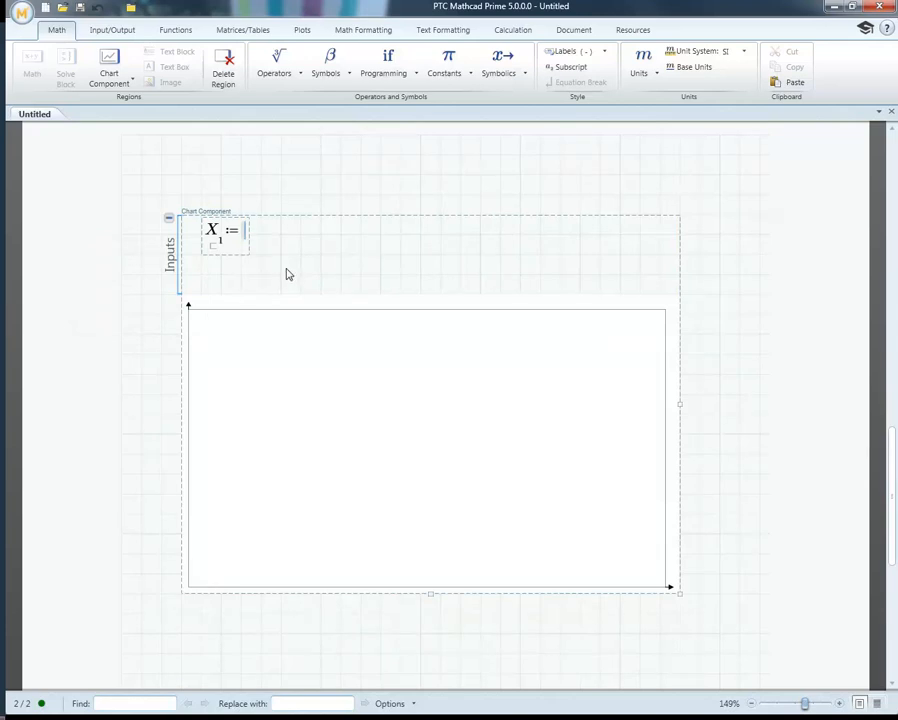
{"action": "type", "text": "v"}
Add a Y-axis expression beside the X-axis one in the chart component's inputs and define it as u.
{"action": "left_click", "coordinate": [301, 237]}
{"action": "right_click", "coordinate": [304, 244]}
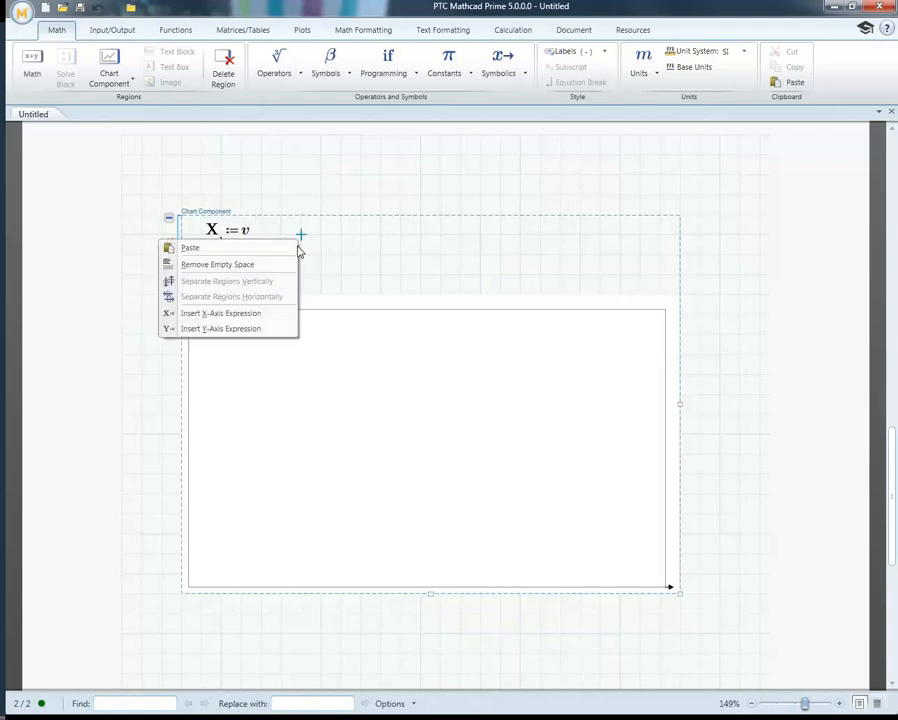
{"action": "left_click", "coordinate": [252, 329]}
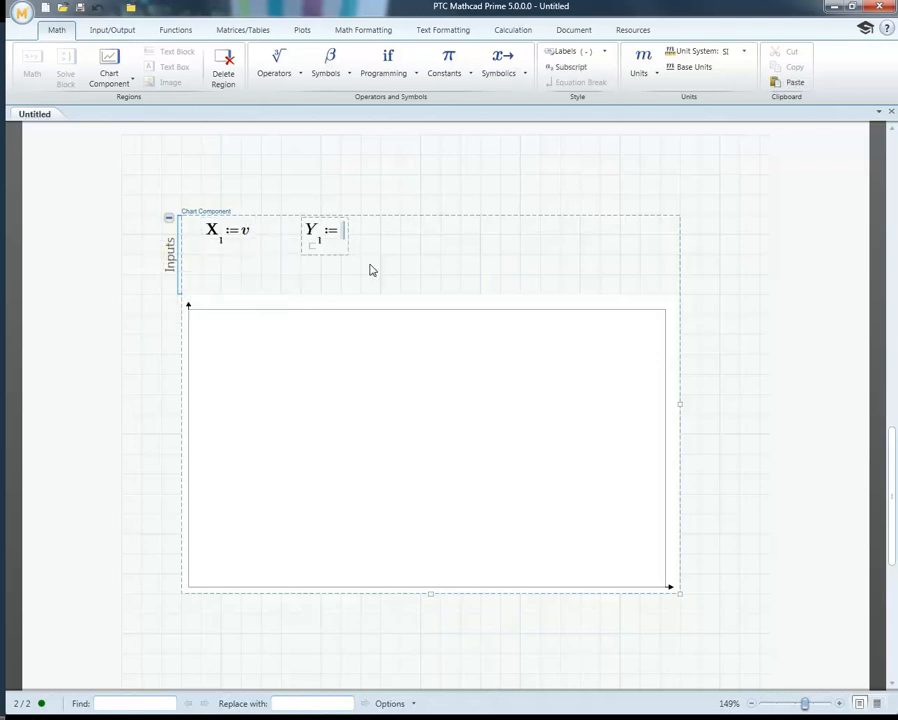
{"action": "type", "text": "u"}
{"action": "left_click", "coordinate": [500, 194]}
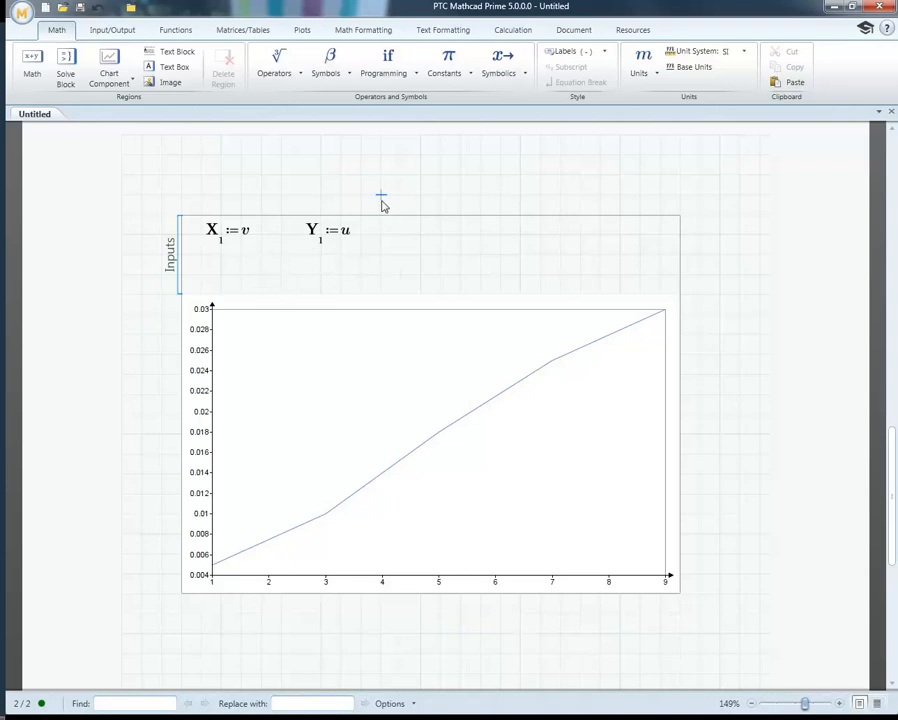
Hide the inputs area of the chart component.
{"action": "left_click", "coordinate": [141, 334]}
{"action": "left_click", "coordinate": [212, 356]}
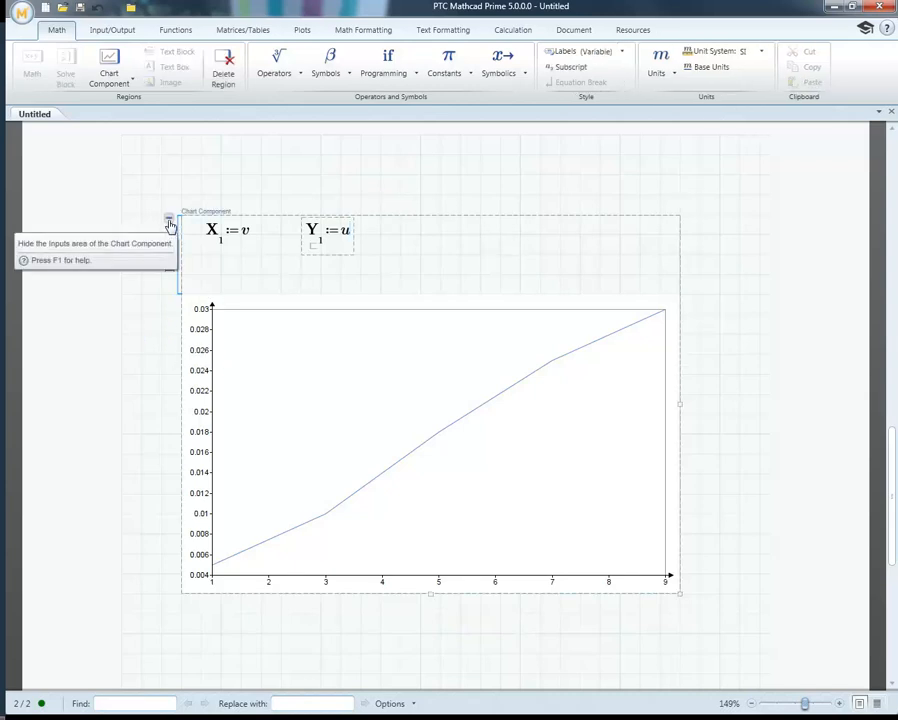
{"action": "left_click", "coordinate": [169, 220]}
{"action": "left_click", "coordinate": [181, 175]}
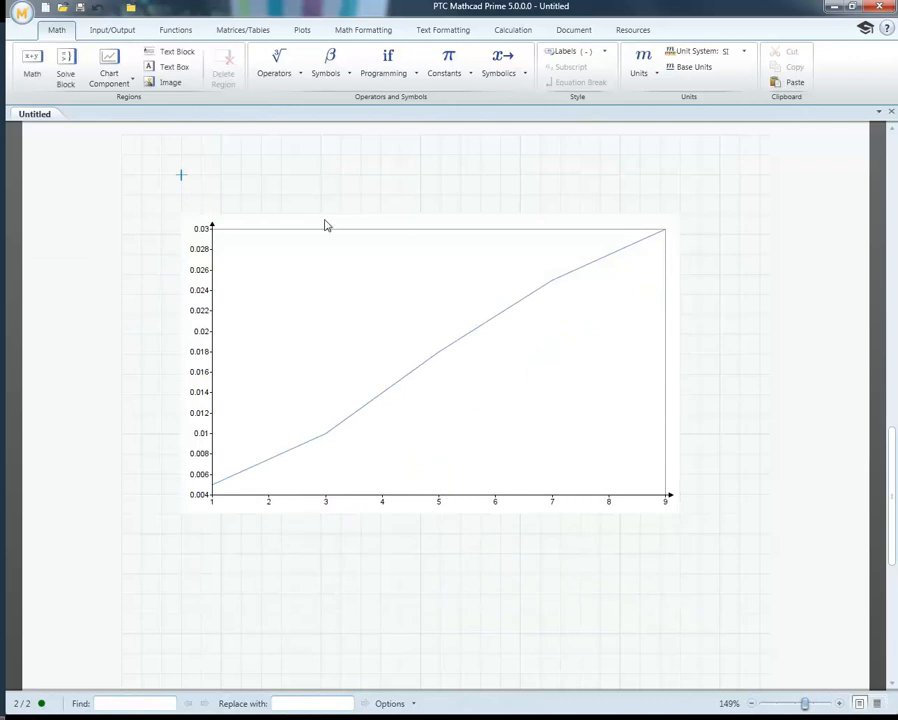
Close the chart editing window and show the chart component's inputs area again.
{"action": "left_click", "coordinate": [306, 264]}
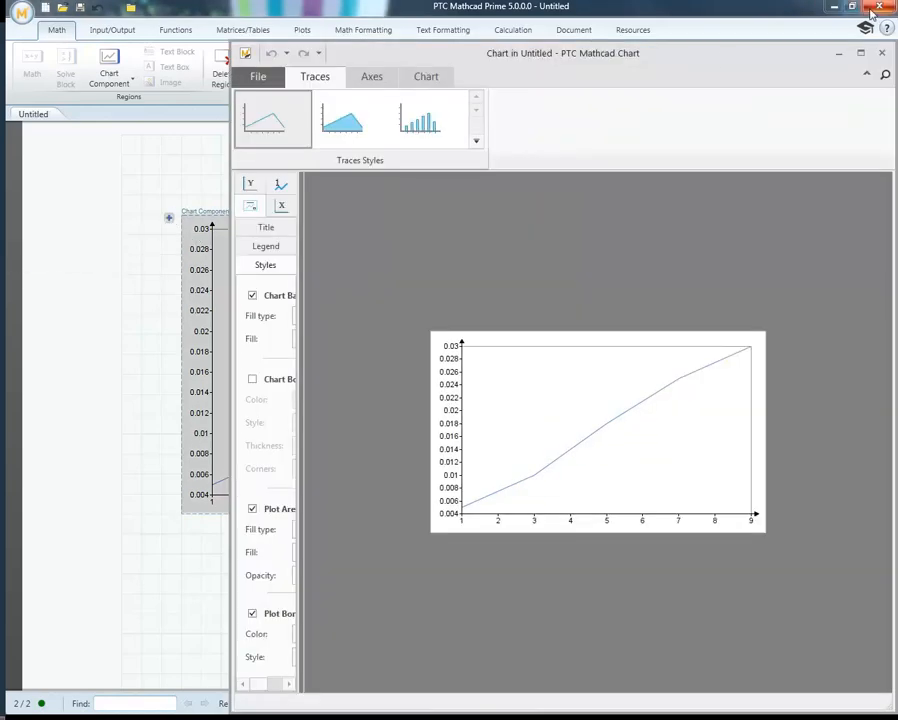
{"action": "left_click", "coordinate": [878, 8]}
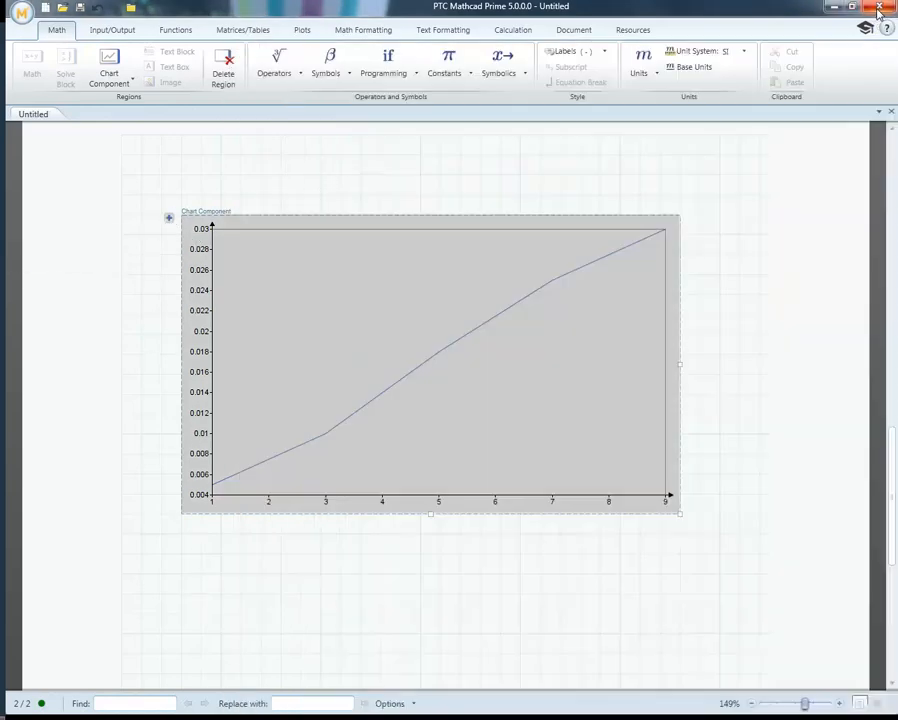
{"action": "left_click", "coordinate": [566, 398]}
{"action": "left_click", "coordinate": [169, 220]}
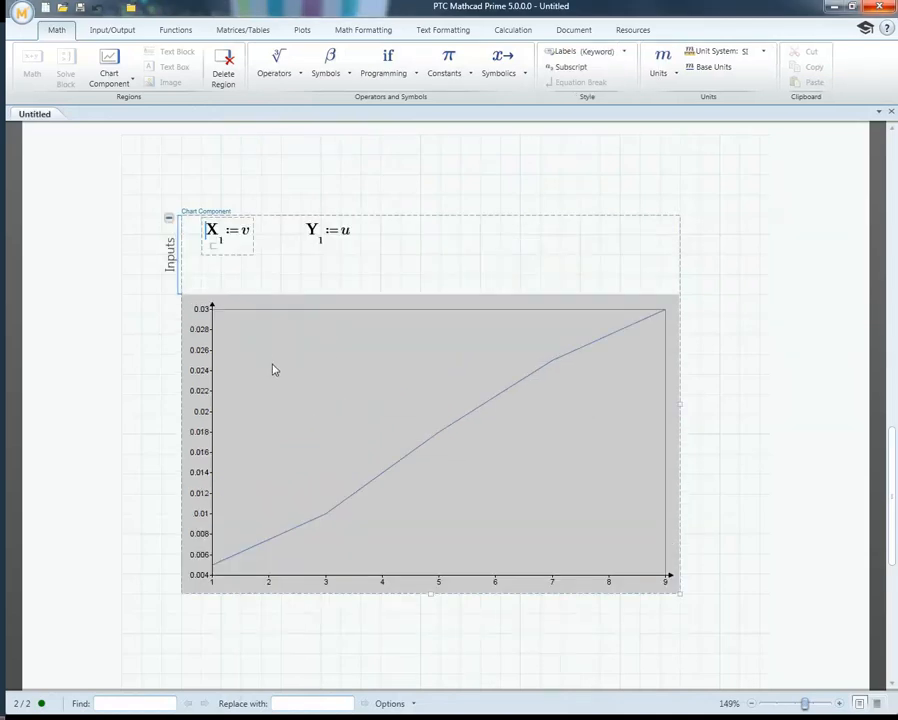
Open the chart for editing in PTC Mathcad Chart and reposition its window over the worksheet.
{"action": "scroll", "coordinate": [275, 369], "scroll_direction": "down", "scroll_amount": 3}
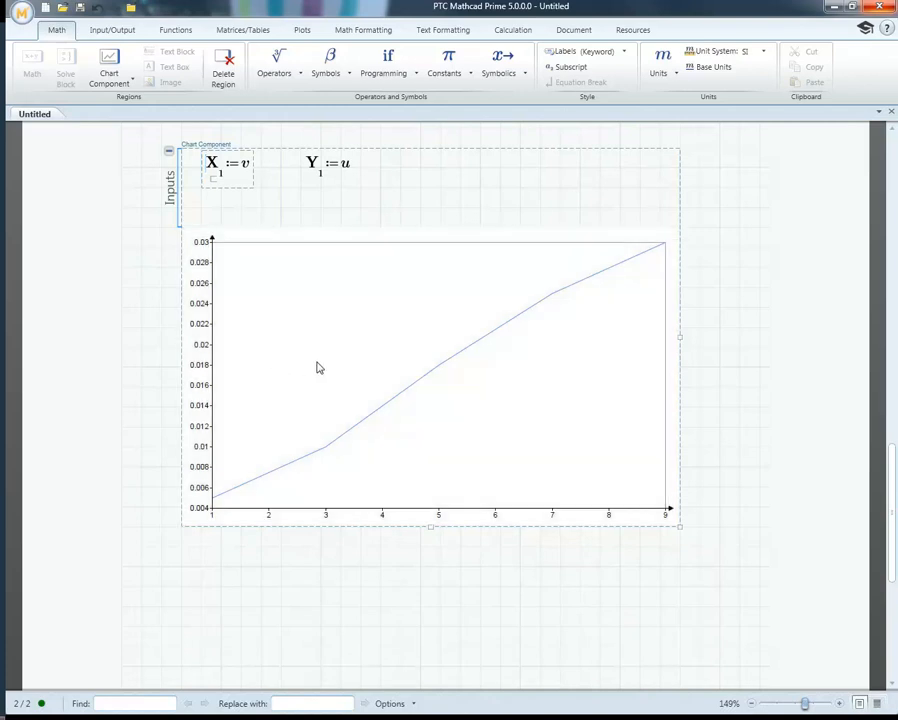
{"action": "double_click", "coordinate": [415, 364]}
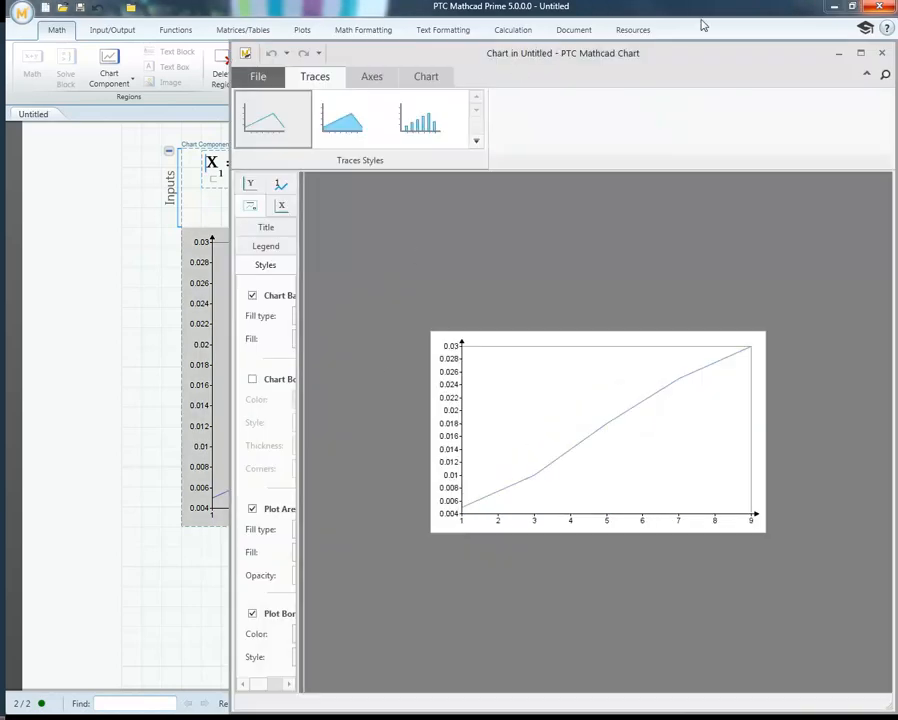
{"action": "left_click", "coordinate": [709, 16]}
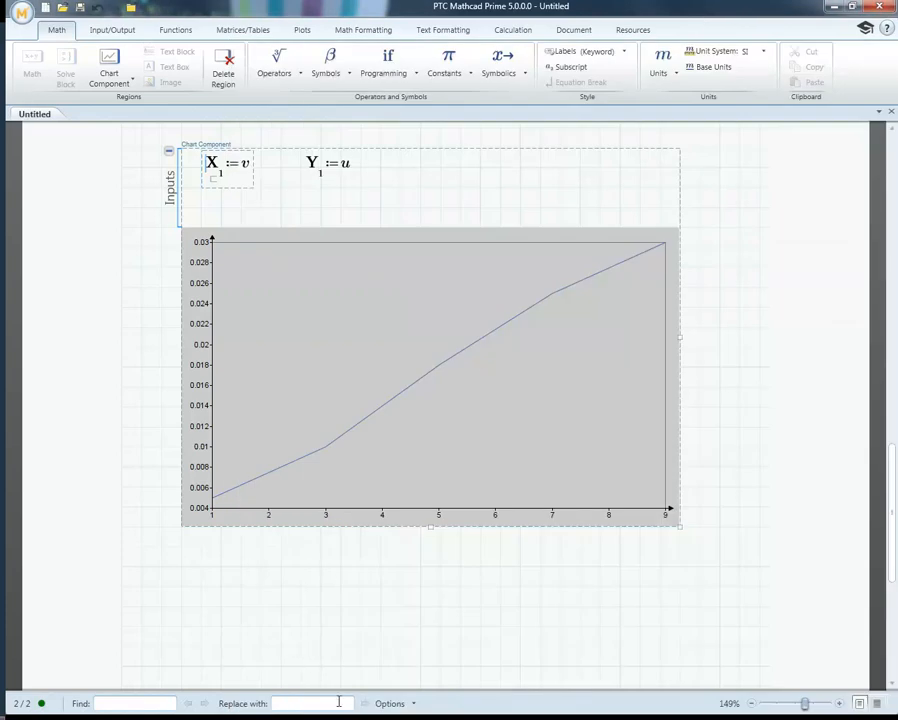
{"action": "left_click", "coordinate": [273, 582]}
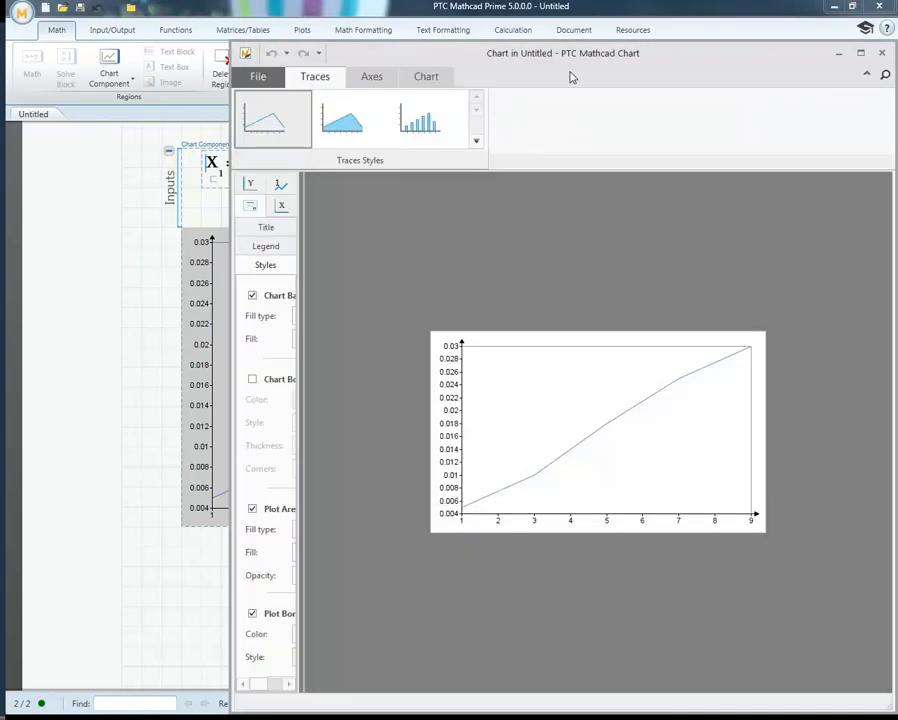
{"action": "left_click", "coordinate": [677, 29]}
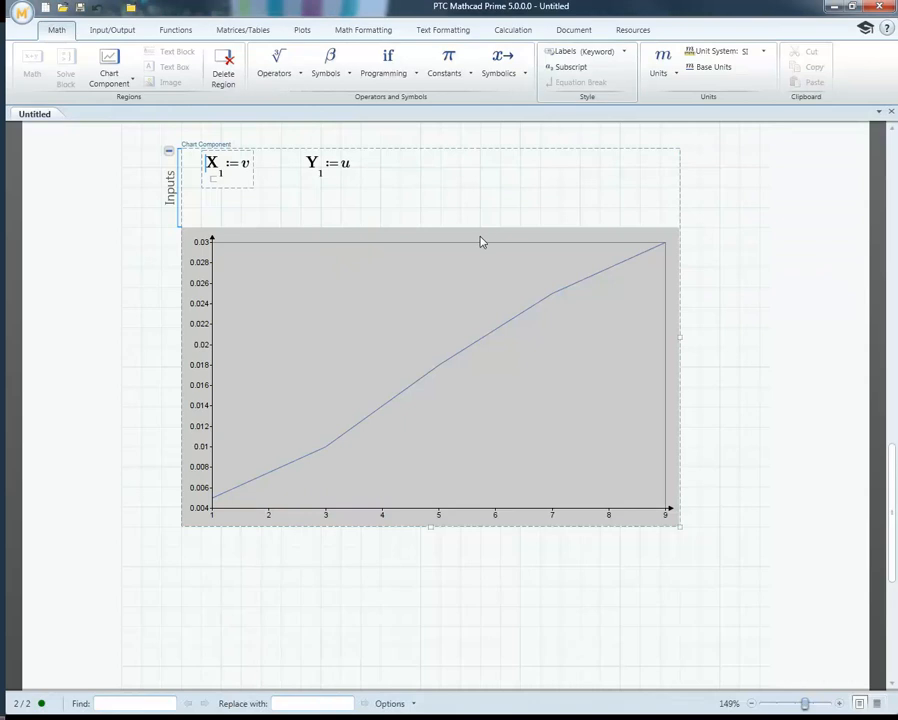
{"action": "left_click", "coordinate": [481, 239]}
{"action": "left_click", "coordinate": [419, 119]}
{"action": "left_click", "coordinate": [271, 52]}
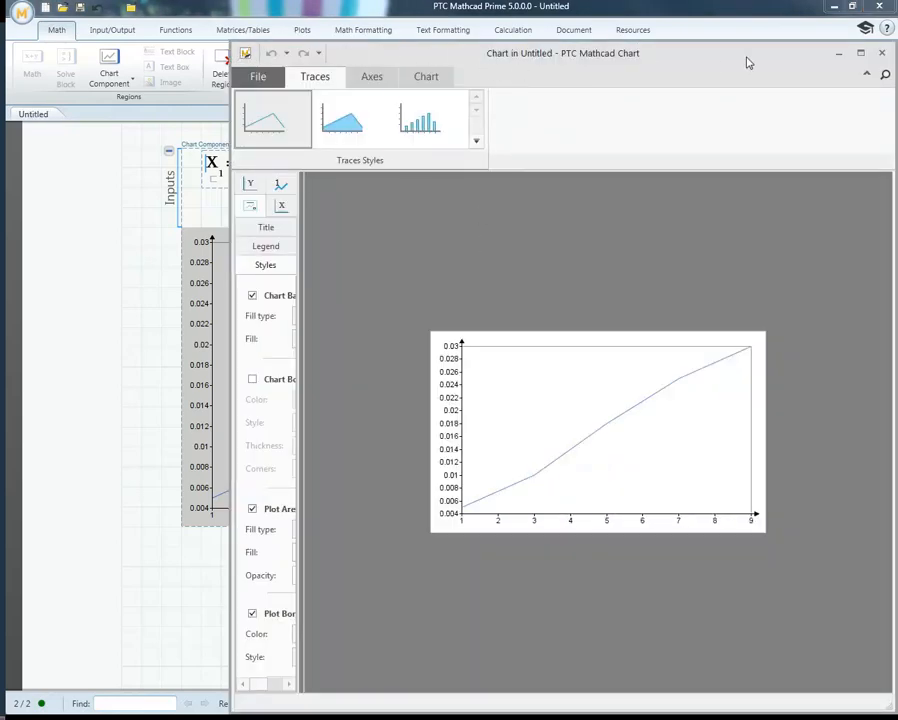
{"action": "left_click_drag", "start_coordinate": [710, 60], "coordinate": [600, 56]}
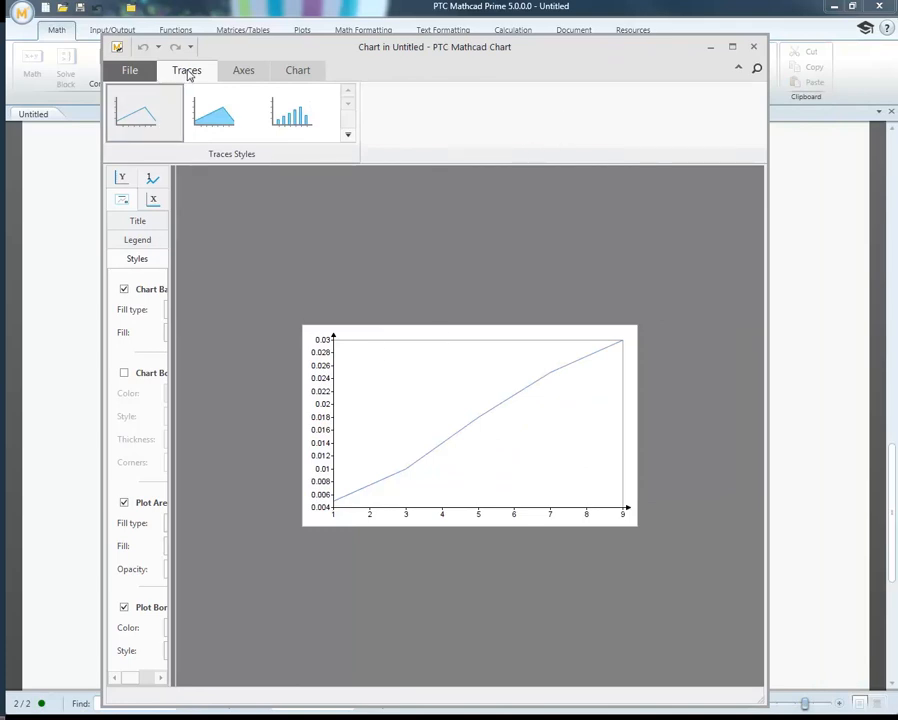
Turn on the X-axis gridlines of the chart and colour them cyan.
{"action": "left_click", "coordinate": [121, 178]}
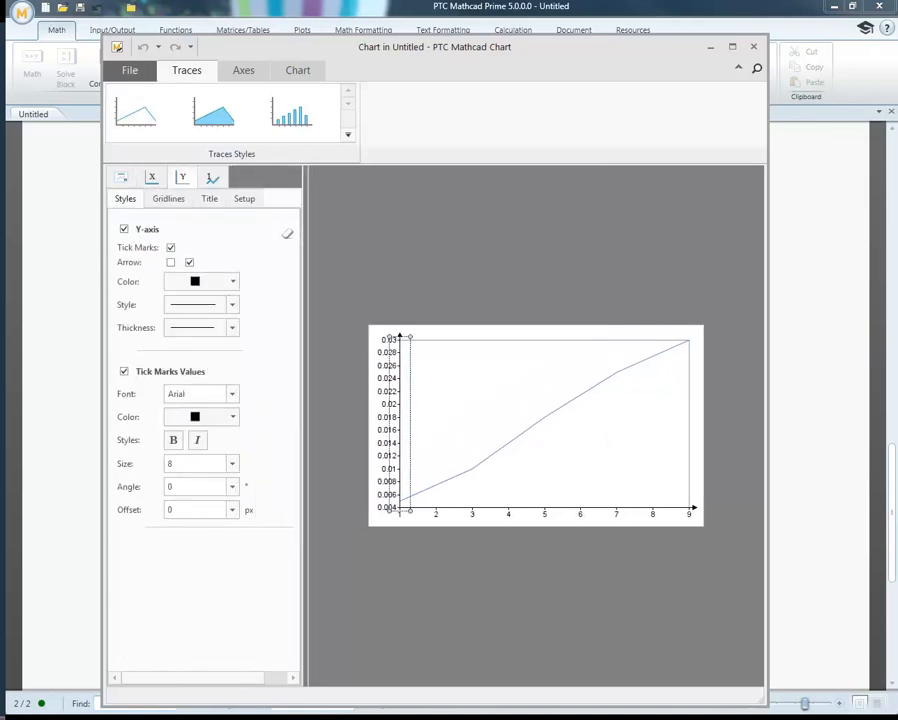
{"action": "left_click", "coordinate": [165, 200]}
{"action": "left_click", "coordinate": [153, 180]}
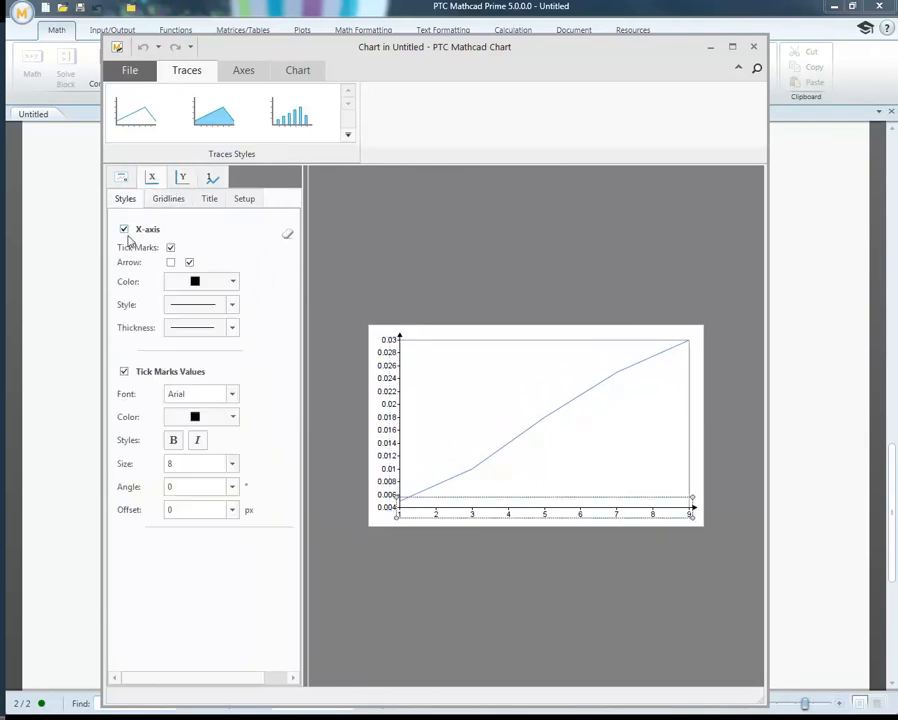
{"action": "left_click", "coordinate": [166, 200]}
{"action": "left_click", "coordinate": [124, 230]}
{"action": "left_click", "coordinate": [233, 255]}
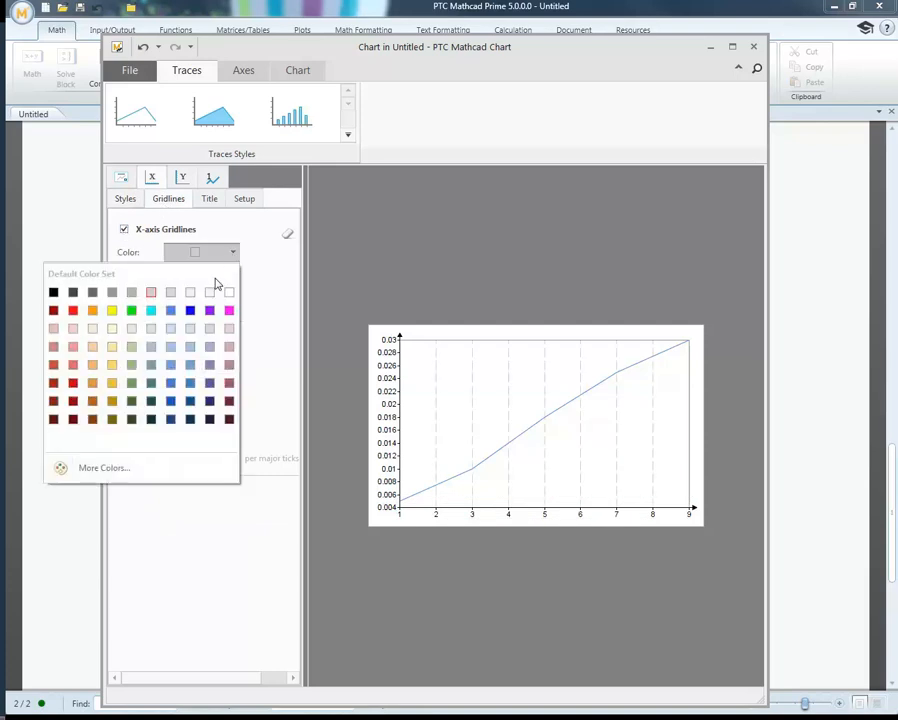
{"action": "left_click", "coordinate": [151, 311]}
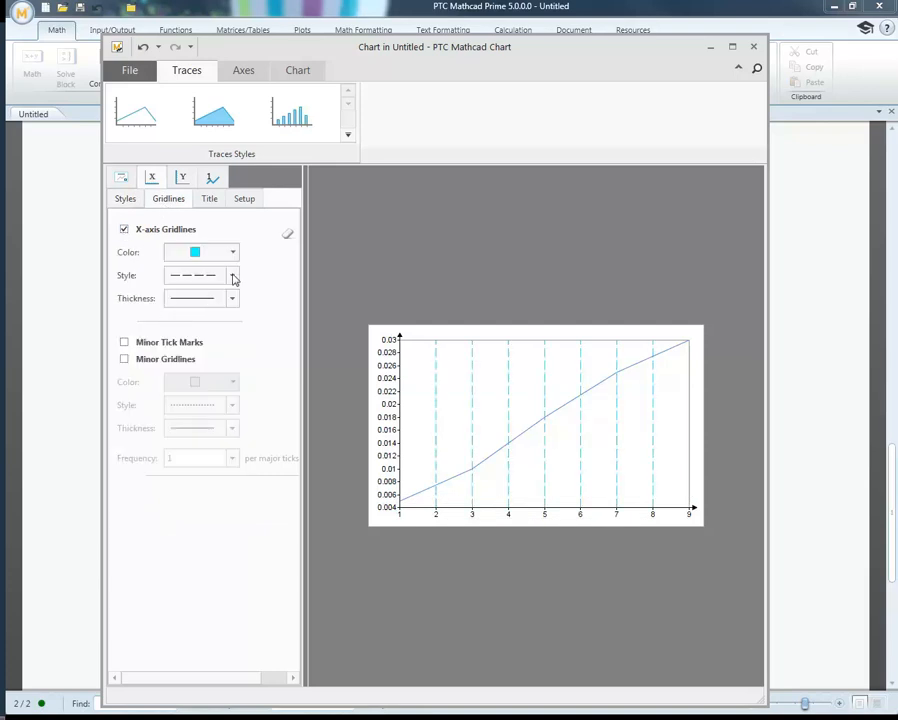
Give the X-axis gridlines the finely dotted line style and a heavier thickness.
{"action": "left_click", "coordinate": [232, 279]}
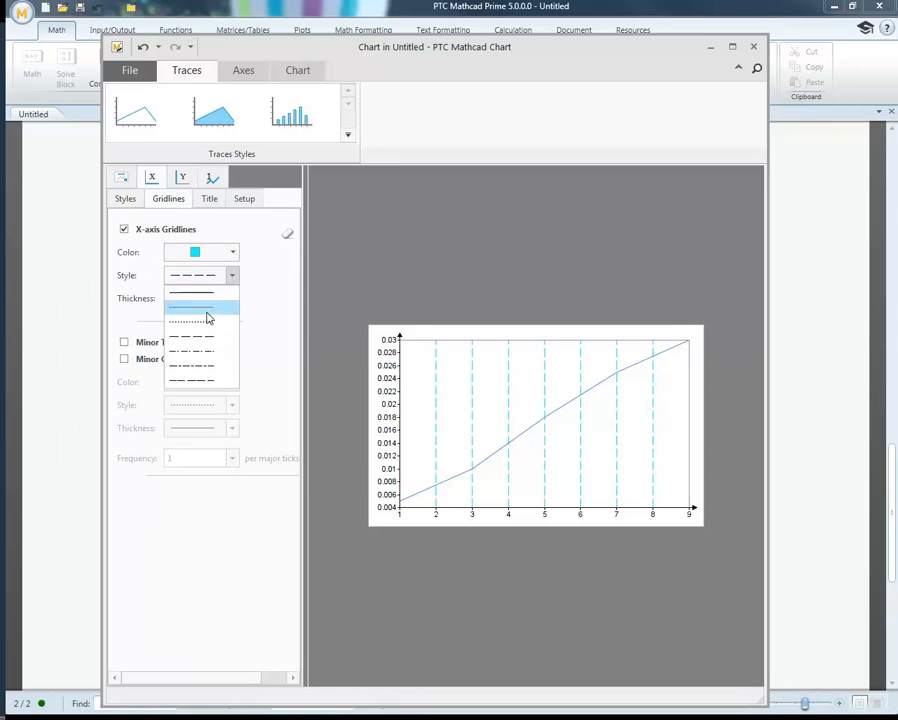
{"action": "left_click", "coordinate": [209, 314]}
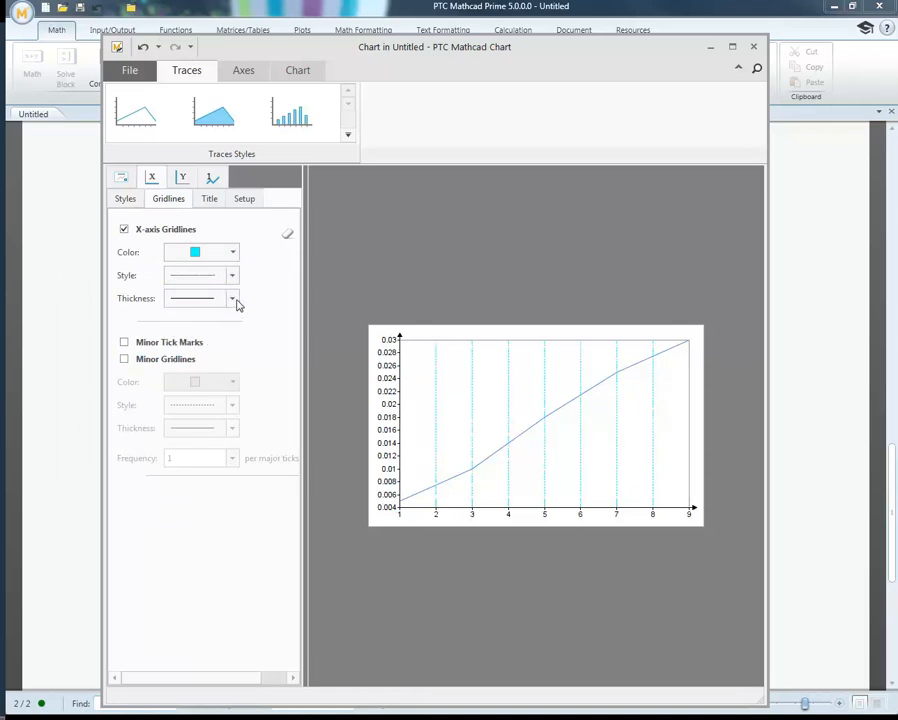
{"action": "left_click", "coordinate": [235, 302]}
{"action": "left_click", "coordinate": [204, 369]}
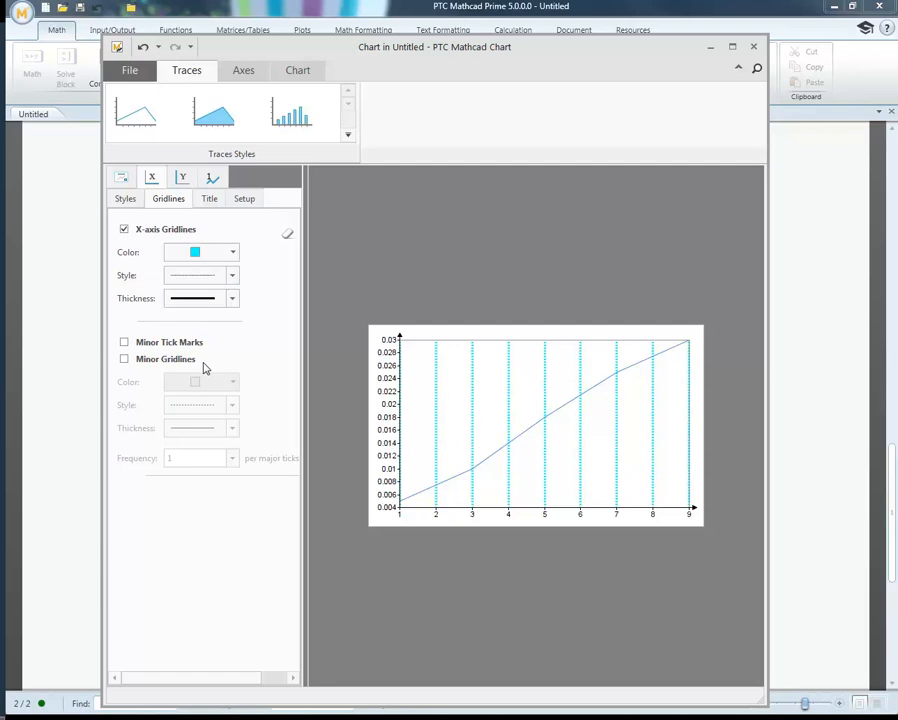
Turn on the Y-axis gridlines, coloured purple with the finely dotted line style.
{"action": "left_click", "coordinate": [182, 177]}
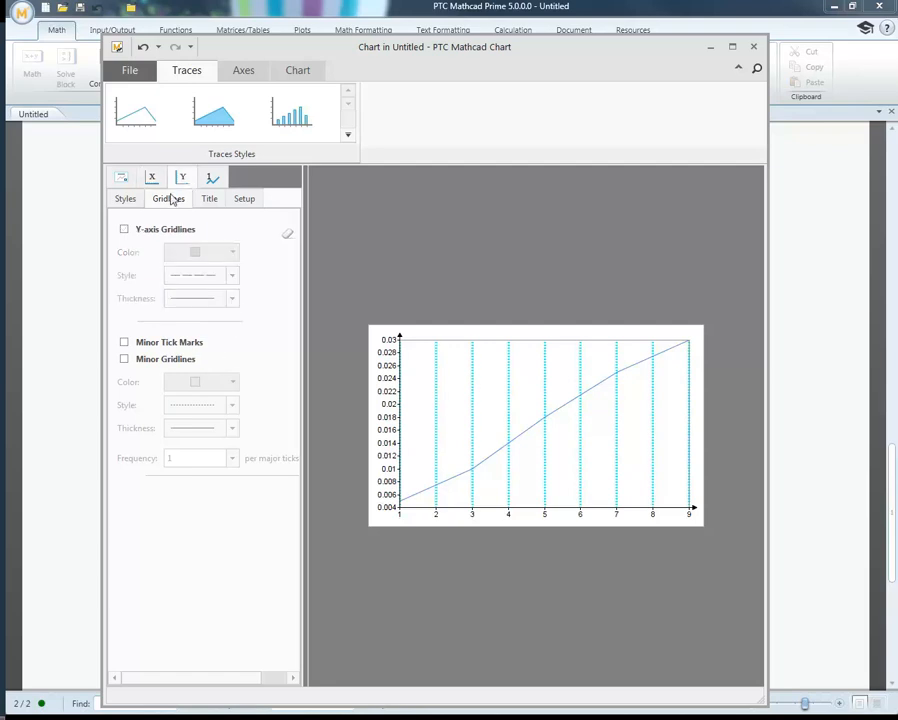
{"action": "left_click", "coordinate": [124, 229]}
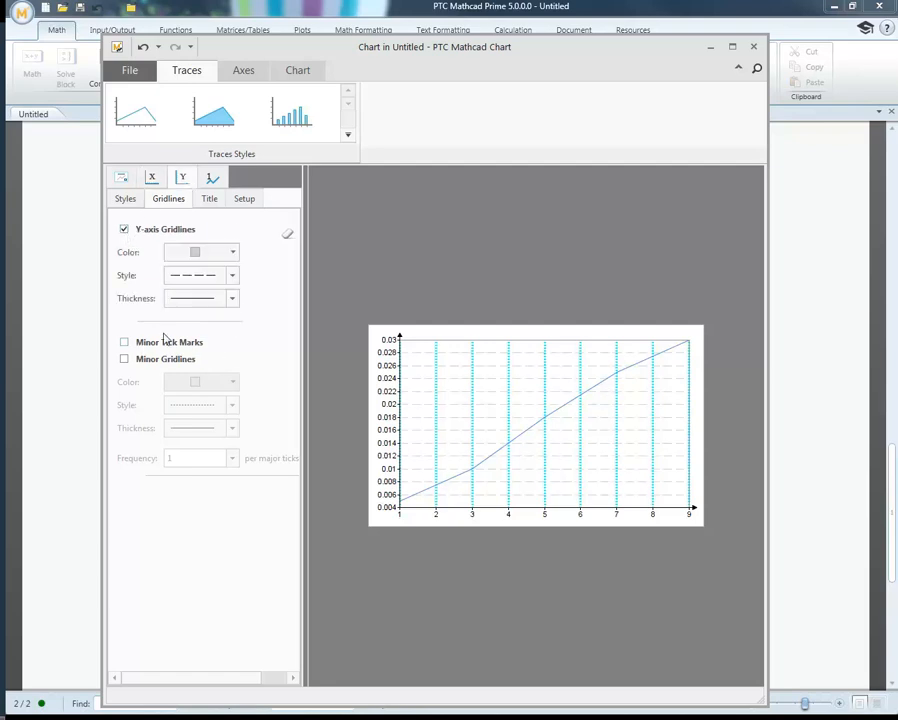
{"action": "left_click", "coordinate": [232, 253]}
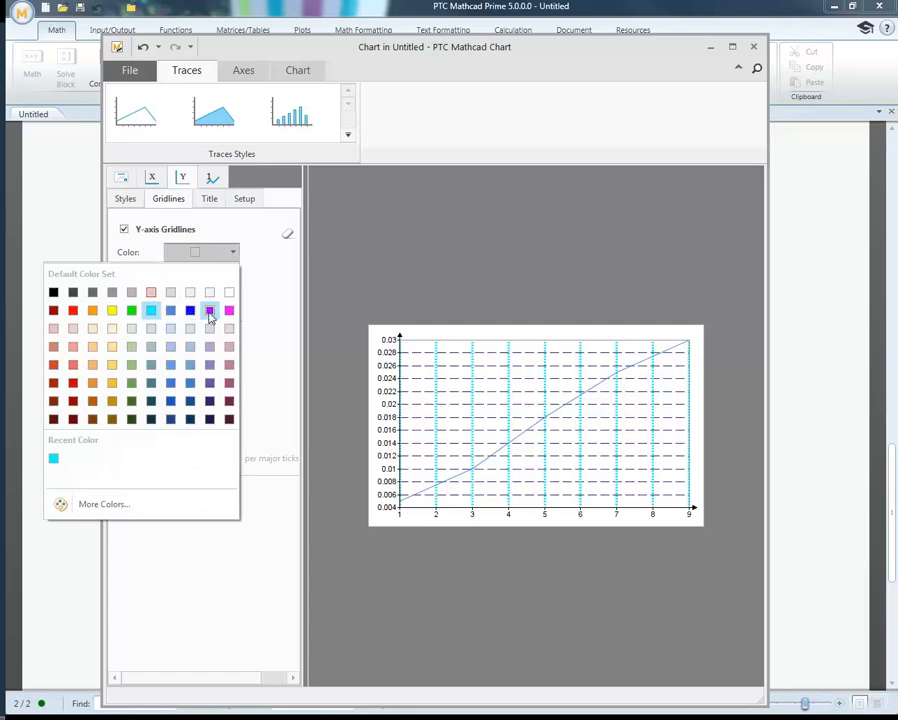
{"action": "left_click", "coordinate": [210, 312]}
{"action": "left_click", "coordinate": [231, 276]}
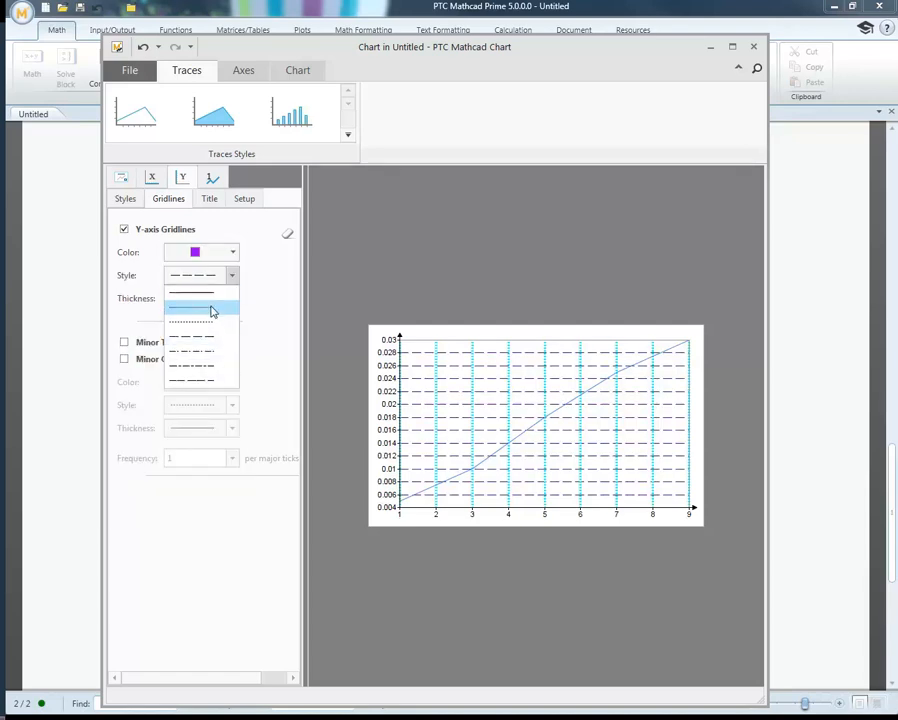
{"action": "left_click", "coordinate": [211, 311]}
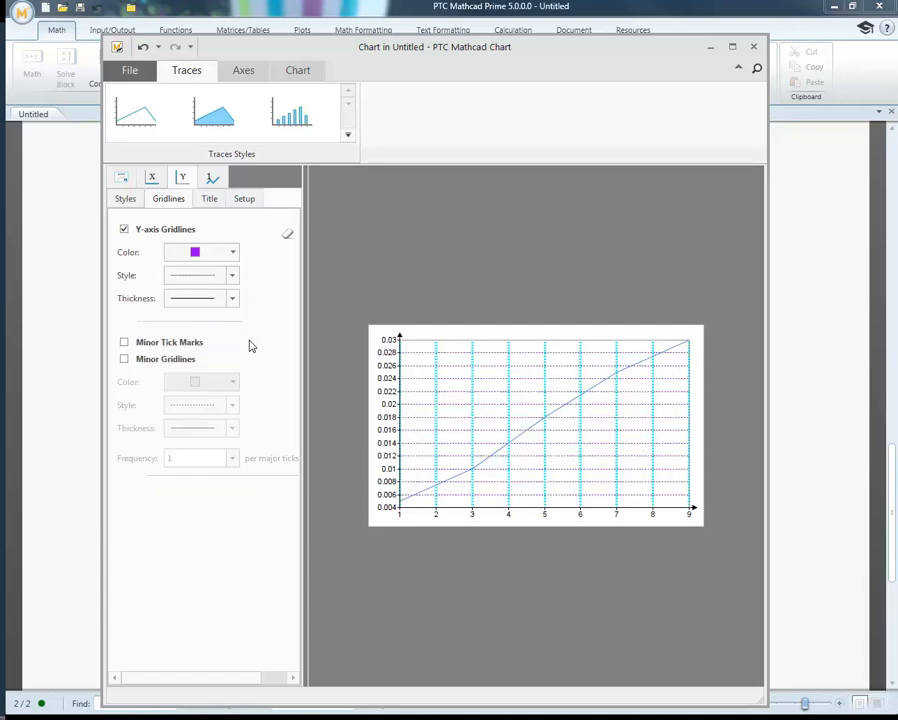
Change both the Y-axis and the X-axis gridlines to the solid line style.
{"action": "left_click", "coordinate": [232, 277]}
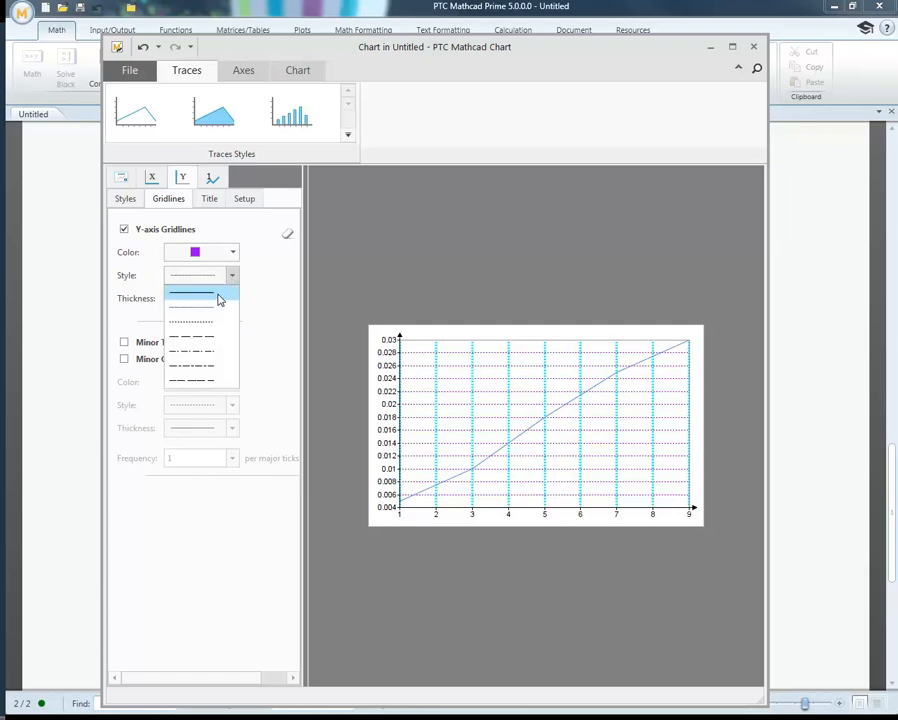
{"action": "left_click", "coordinate": [219, 297]}
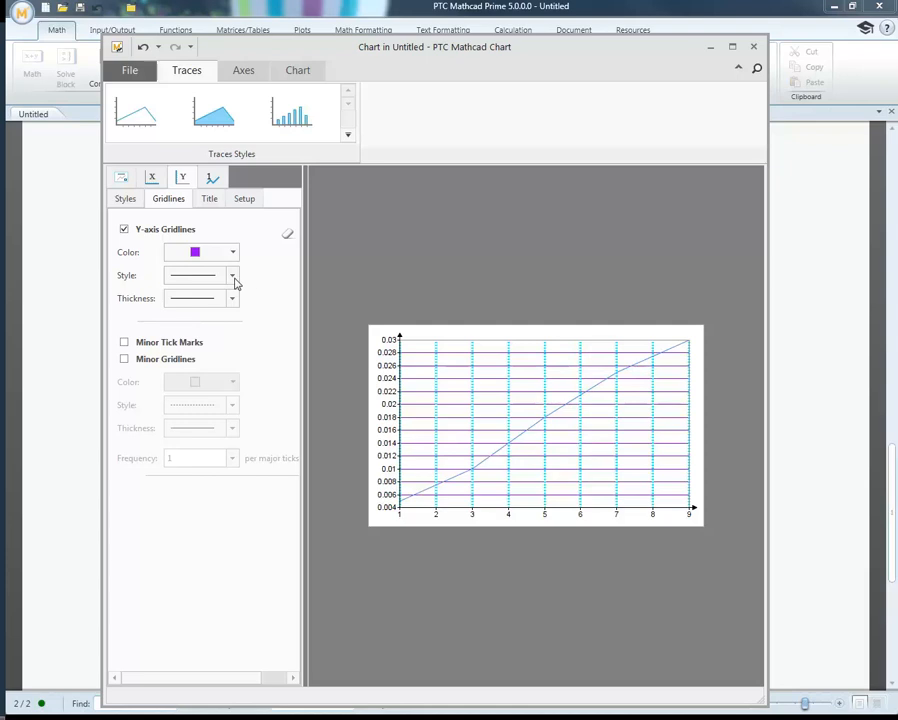
{"action": "left_click", "coordinate": [156, 179]}
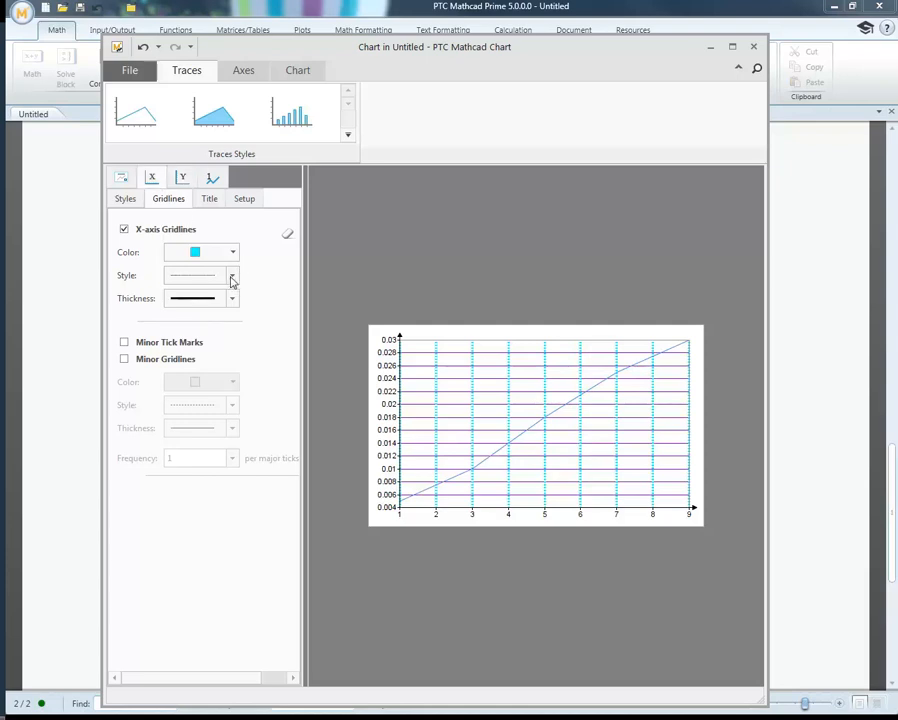
{"action": "left_click", "coordinate": [232, 276]}
{"action": "left_click", "coordinate": [217, 297]}
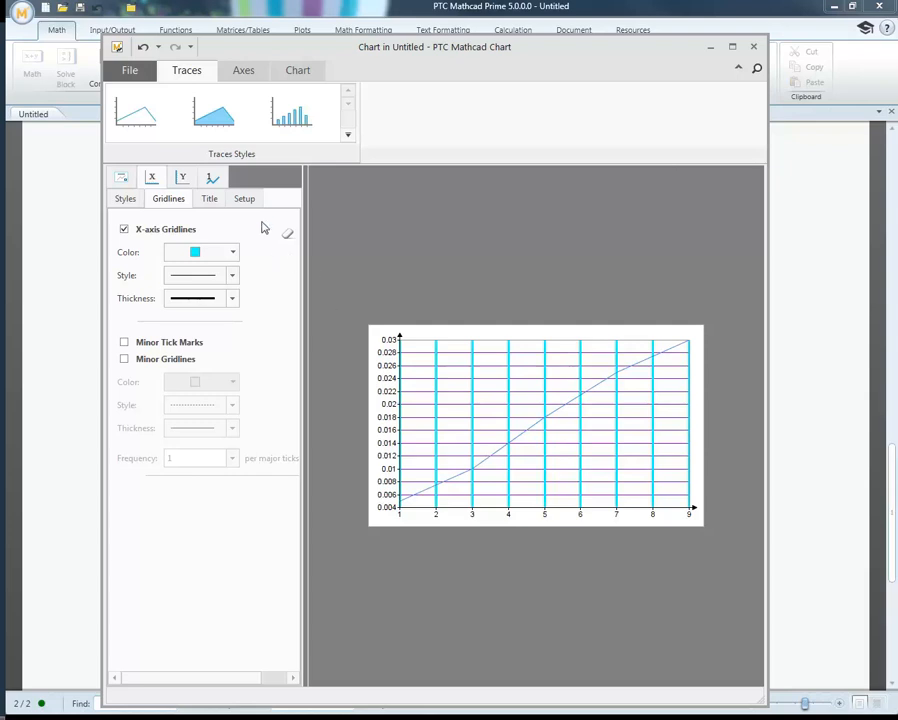
Turn on the X-axis title of the chart with its default text.
{"action": "left_click", "coordinate": [214, 200]}
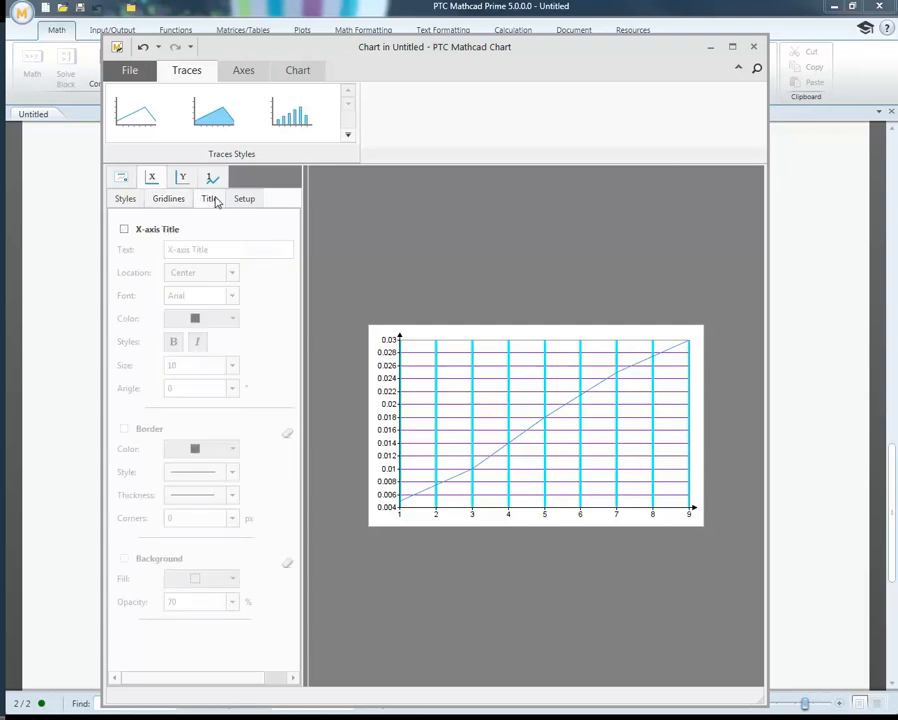
{"action": "left_click", "coordinate": [124, 230]}
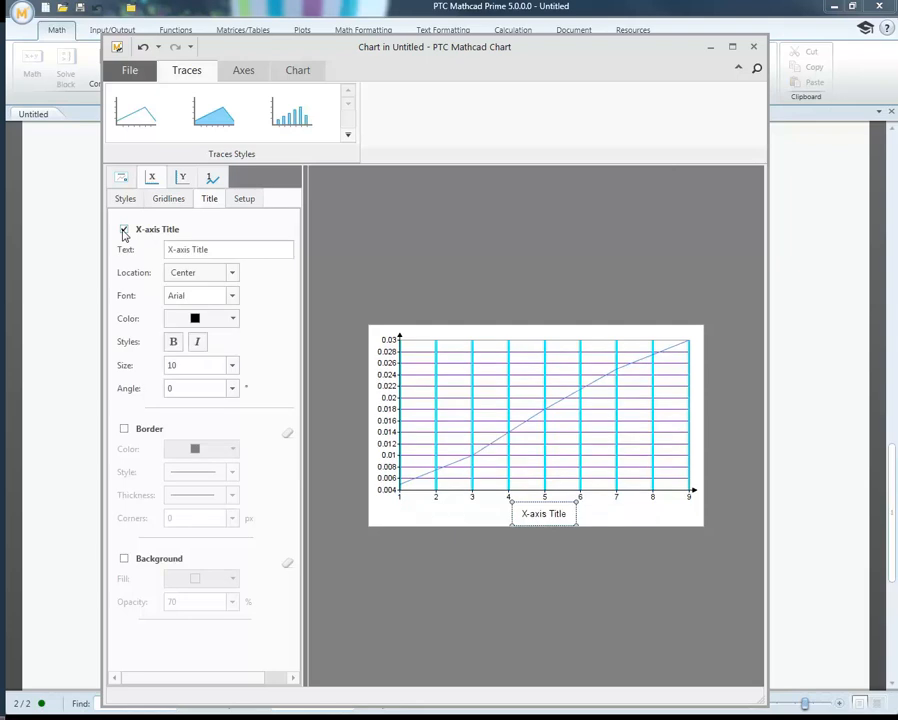
{"action": "left_click", "coordinate": [527, 511]}
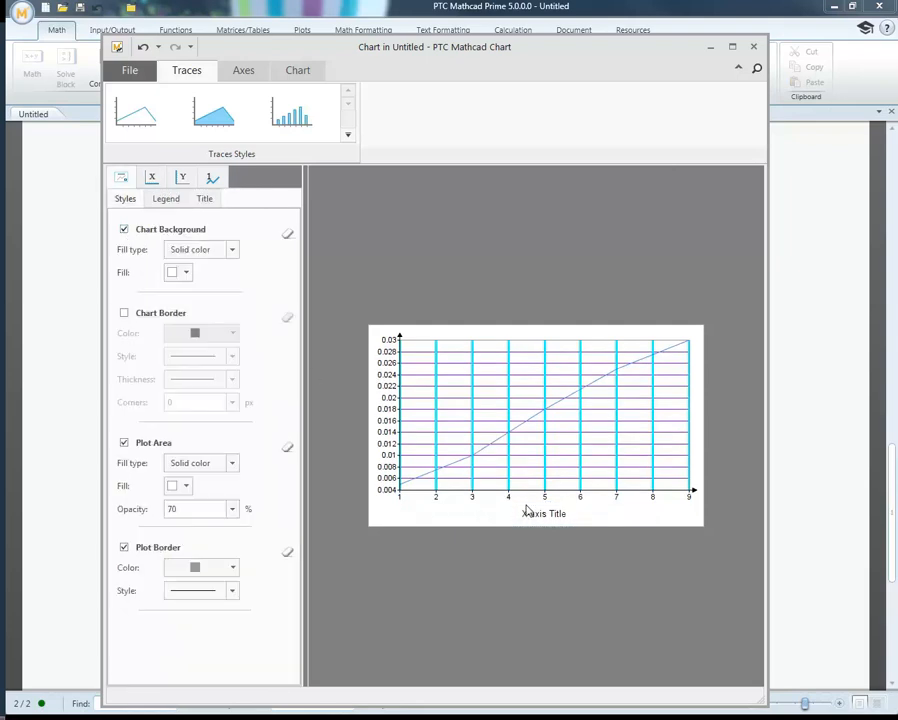
{"action": "left_click", "coordinate": [151, 181]}
{"action": "left_click", "coordinate": [184, 181]}
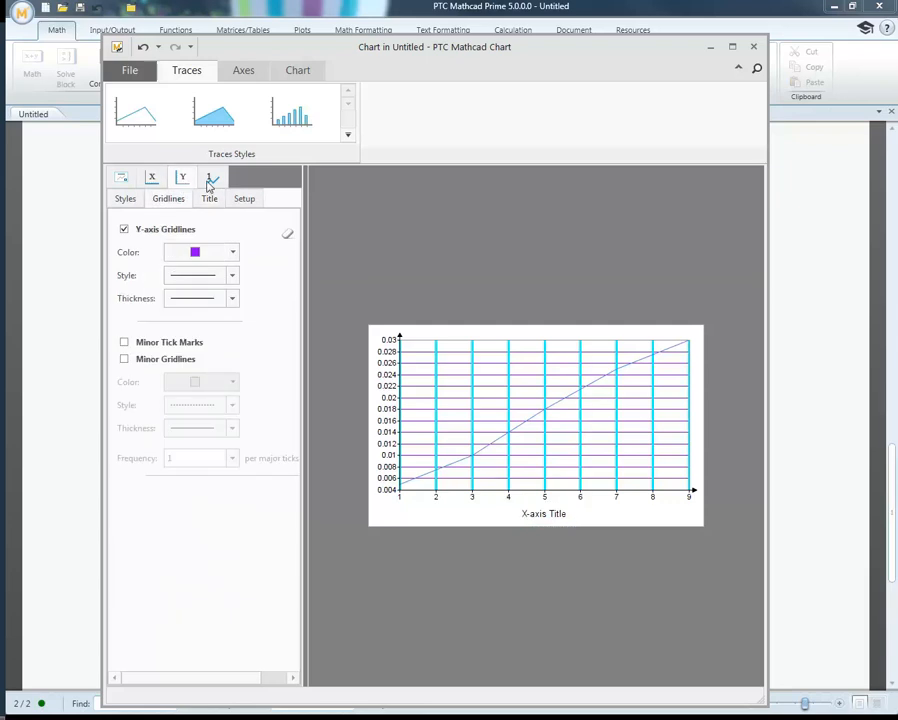
{"action": "left_click", "coordinate": [213, 181]}
{"action": "left_click", "coordinate": [125, 183]}
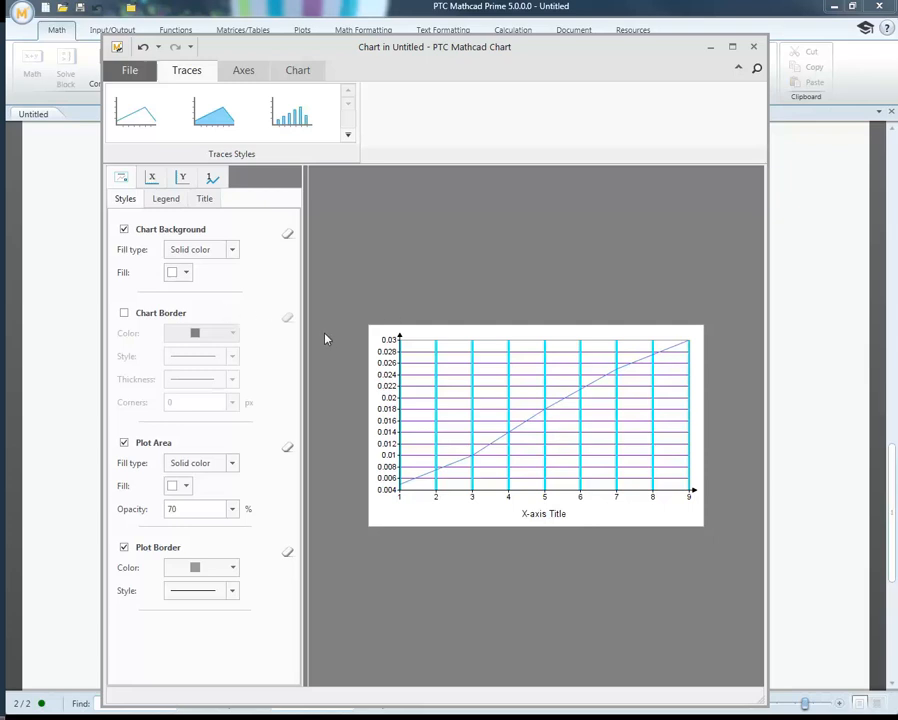
{"action": "left_click", "coordinate": [207, 199]}
Exit the chart editor with the formatting kept and collapse the chart's inputs area in the worksheet.
{"action": "left_click", "coordinate": [128, 71]}
{"action": "left_click", "coordinate": [124, 99]}
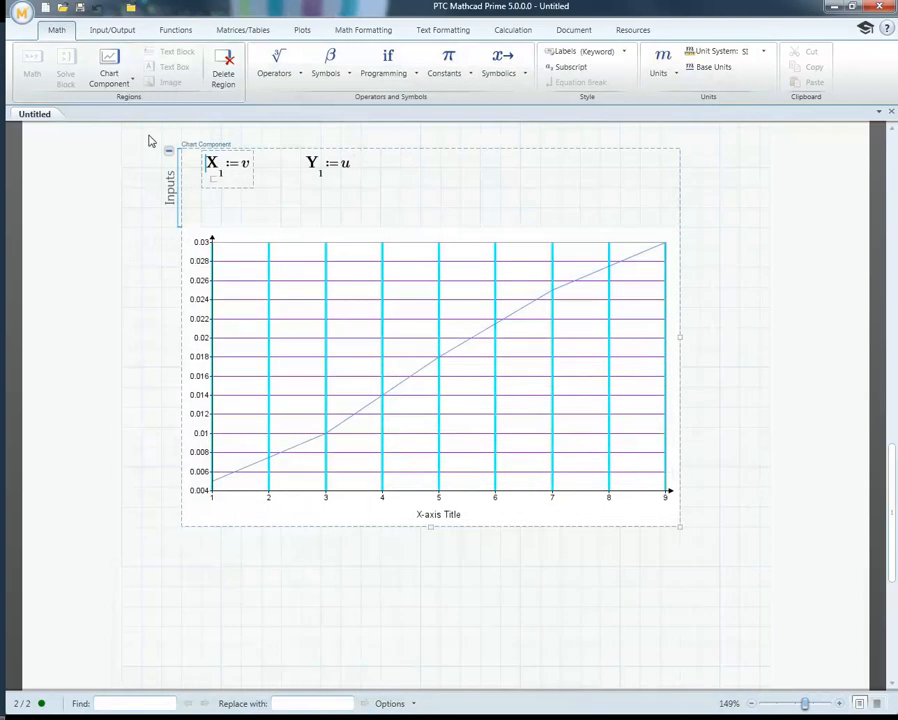
{"action": "left_click", "coordinate": [140, 309]}
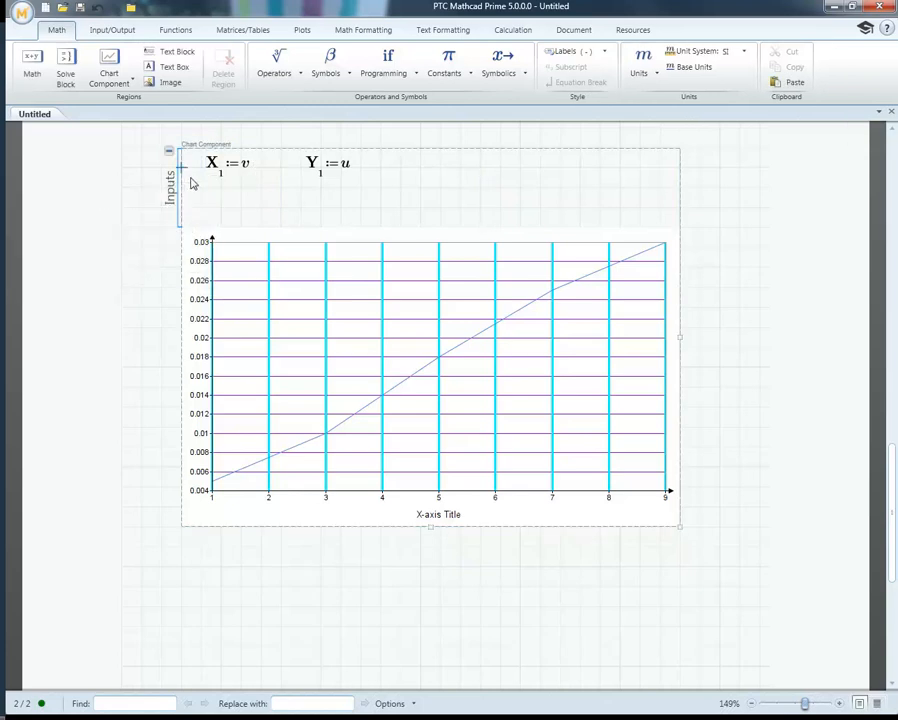
{"action": "left_click", "coordinate": [171, 157]}
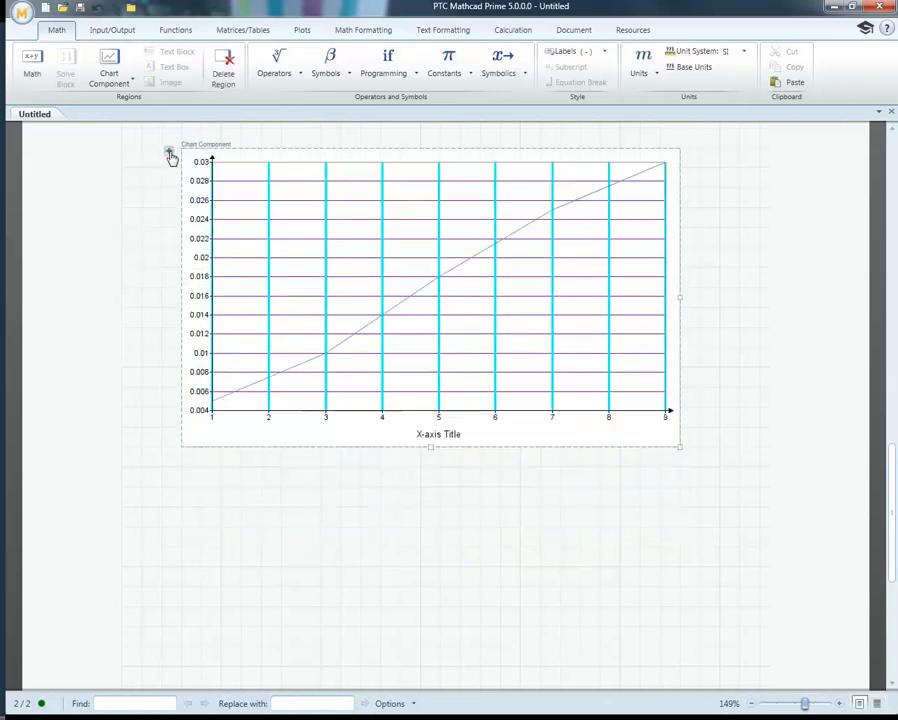
{"action": "left_click", "coordinate": [141, 207]}
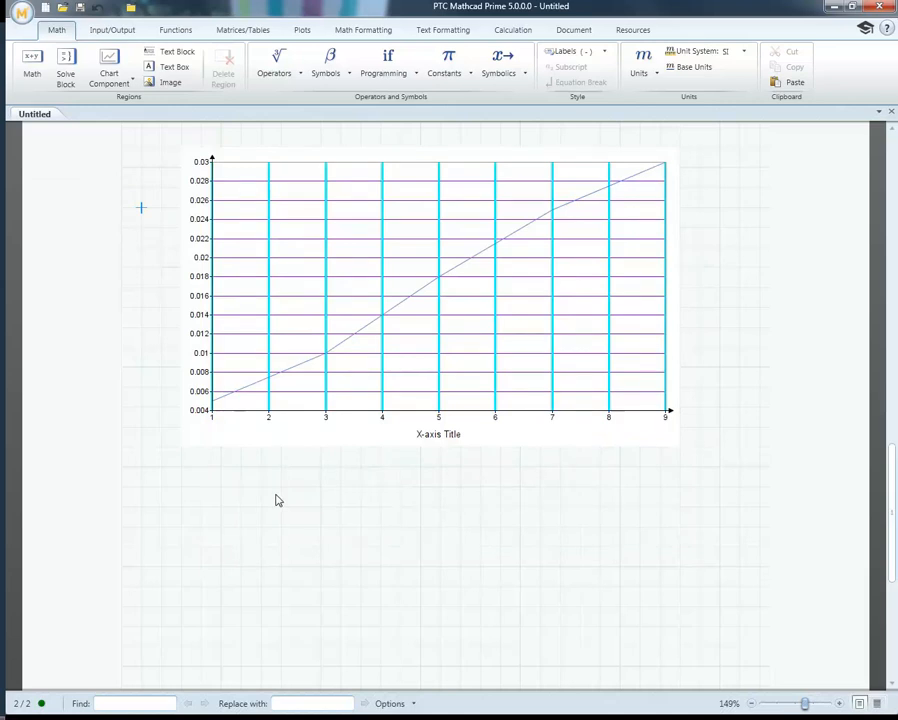
Delete the chart of u against v from the second page of the worksheet.
{"action": "scroll", "coordinate": [278, 500], "scroll_direction": "up", "scroll_amount": 3}
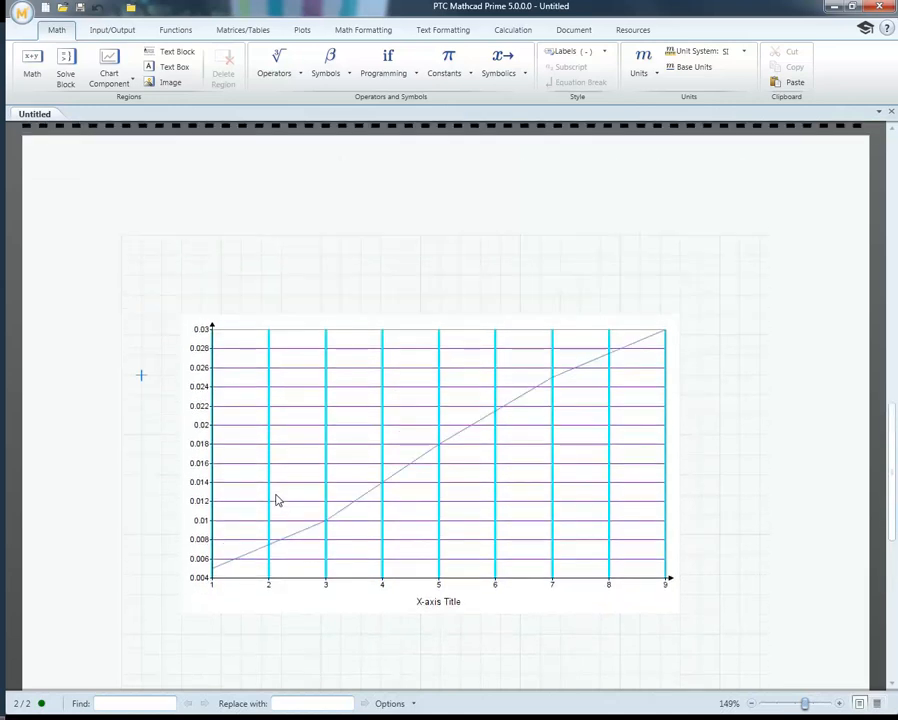
{"action": "scroll", "coordinate": [278, 500], "scroll_direction": "up", "scroll_amount": 2}
{"action": "left_click", "coordinate": [738, 500]}
{"action": "left_click", "coordinate": [540, 506]}
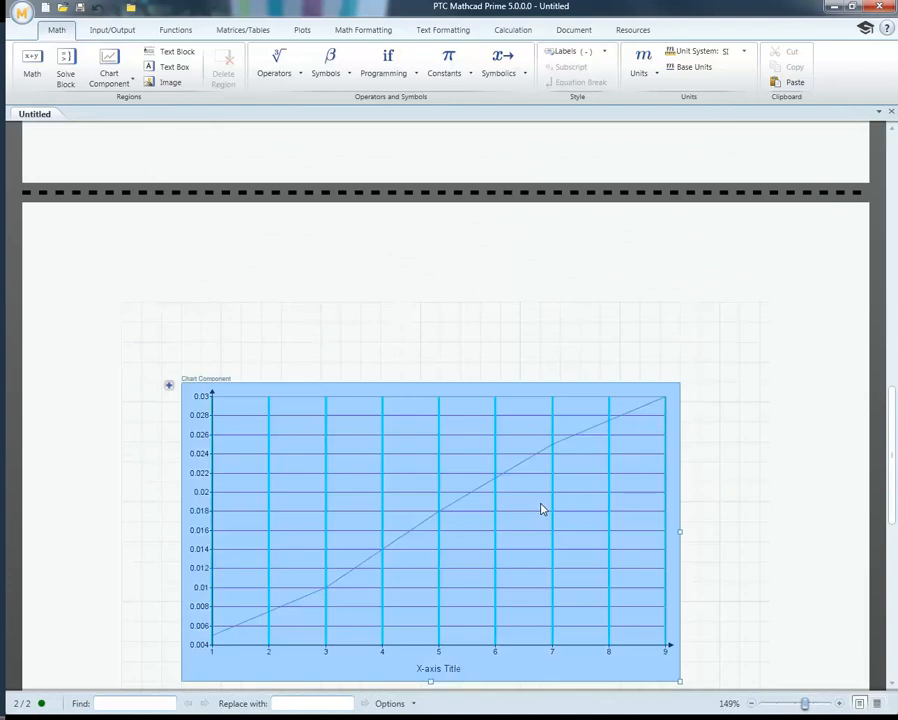
{"action": "key", "text": "Delete"}
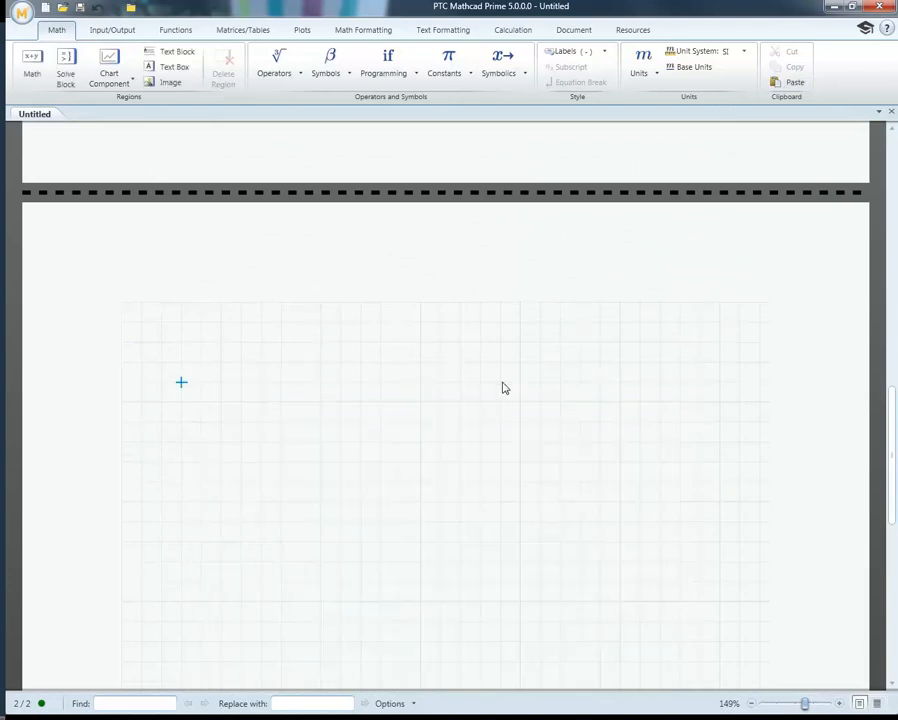
Insert a new Chart Component and define its X-axis expression as x.
{"action": "left_click", "coordinate": [109, 59]}
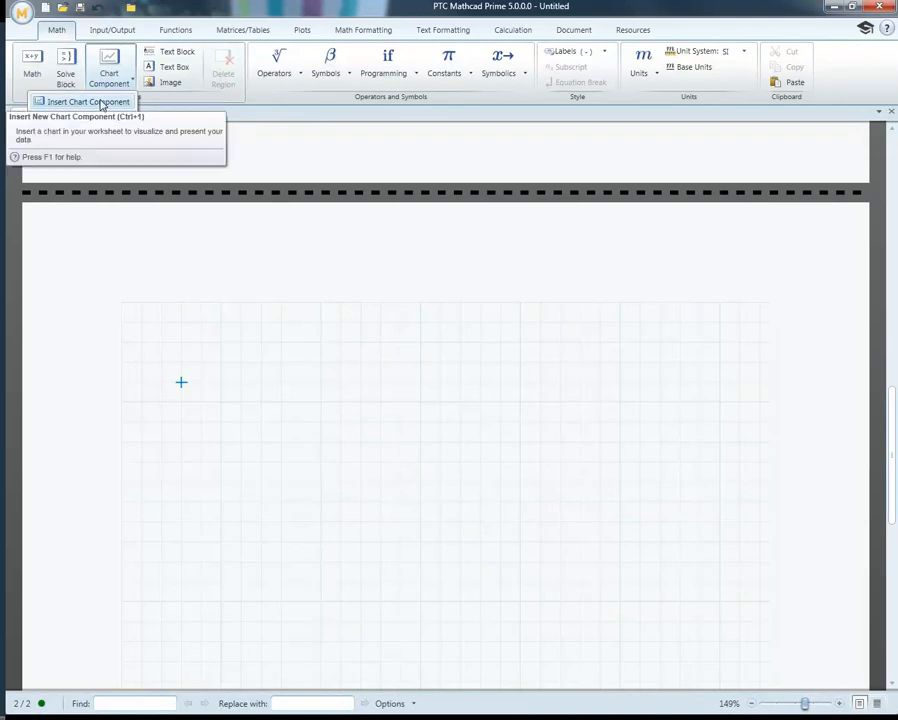
{"action": "left_click", "coordinate": [100, 101]}
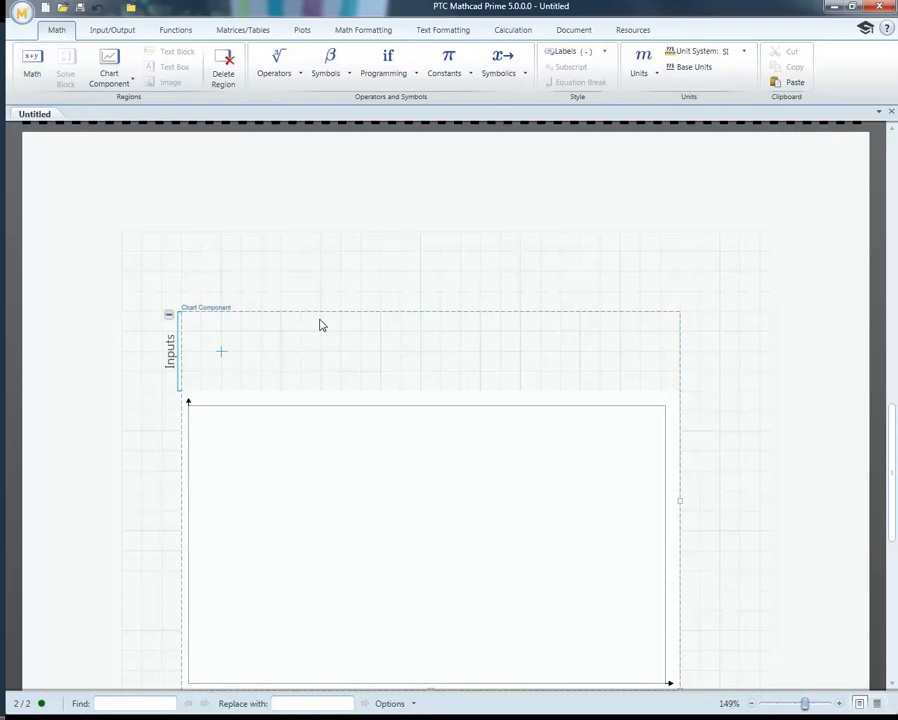
{"action": "left_click", "coordinate": [223, 354]}
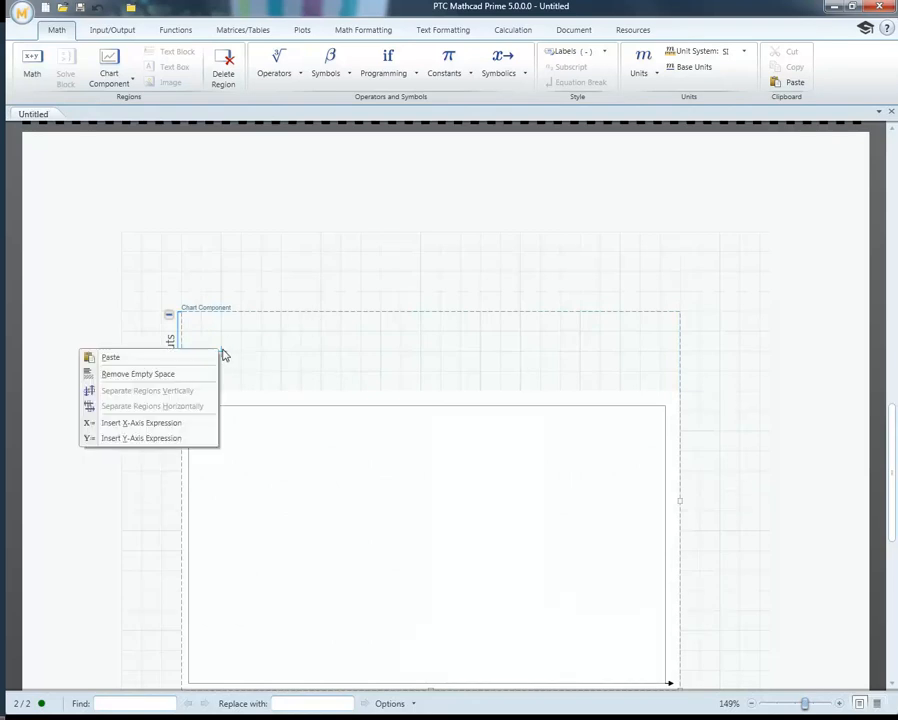
{"action": "left_click", "coordinate": [168, 423]}
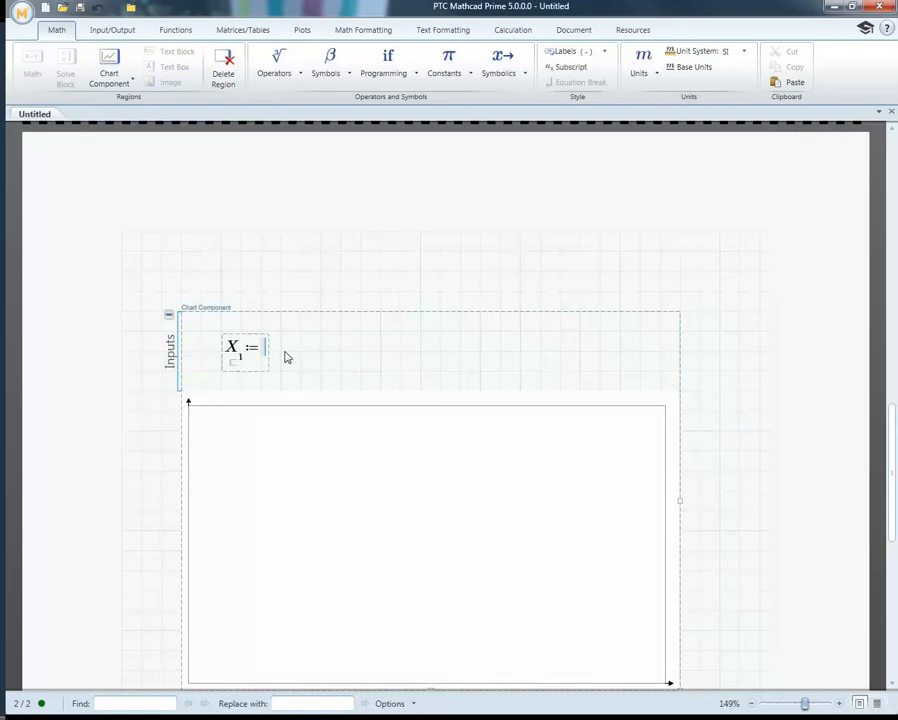
{"action": "type", "text": "x"}
{"action": "left_click", "coordinate": [322, 354]}
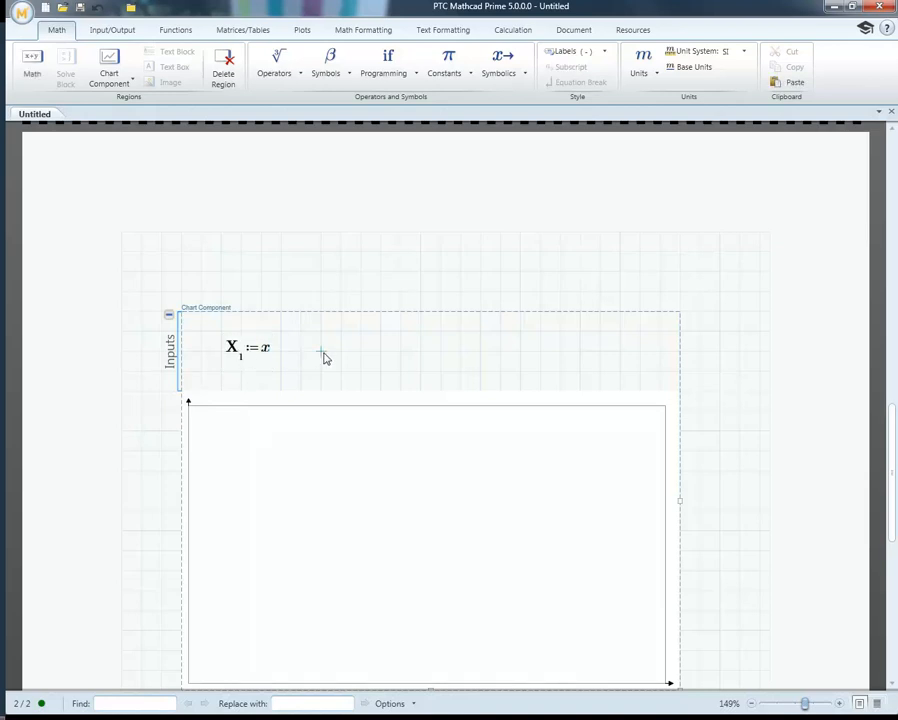
Add a Y-axis expression sin(x) beside the X-axis expression in the chart's inputs area.
{"action": "right_click", "coordinate": [323, 356]}
{"action": "left_click", "coordinate": [295, 446]}
{"action": "type", "text": "sin(x"}
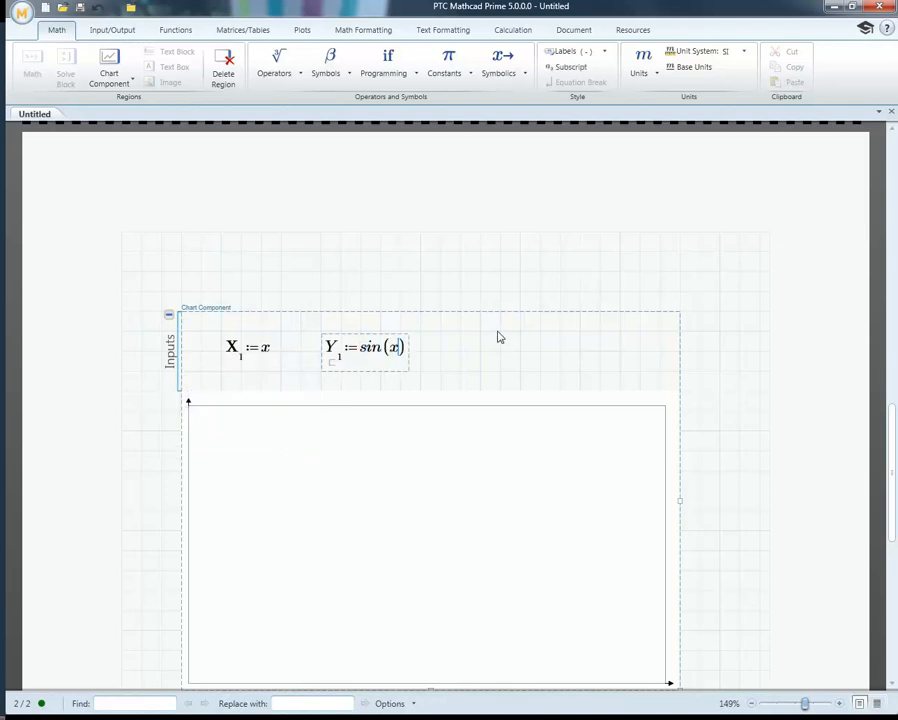
{"action": "left_click", "coordinate": [467, 292]}
{"action": "scroll", "coordinate": [469, 292], "scroll_direction": "down", "scroll_amount": 2}
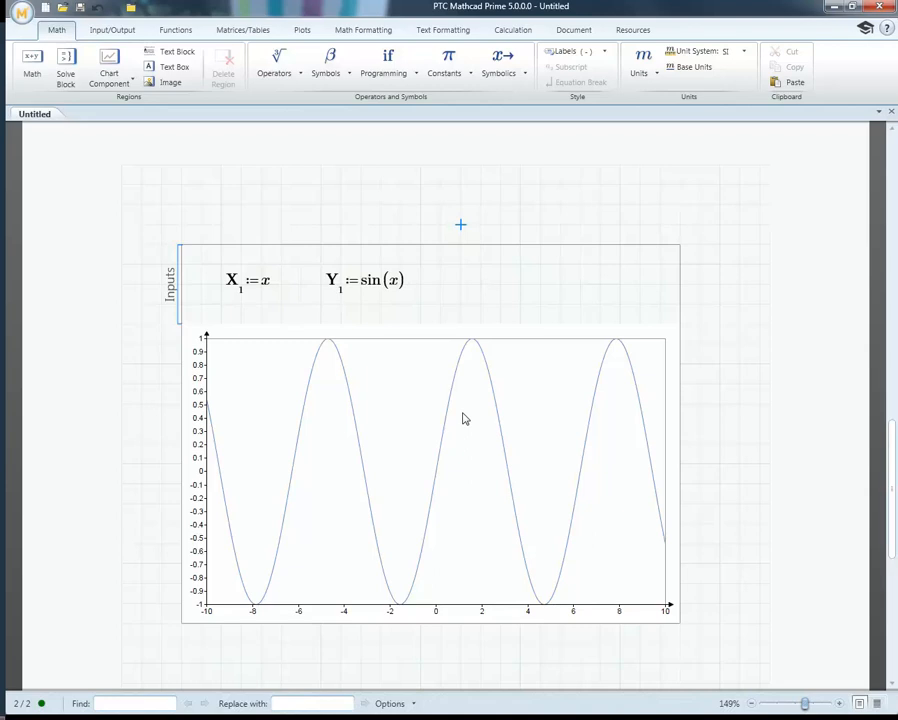
Move the X and Y expressions together upward within the chart's inputs area.
{"action": "left_click", "coordinate": [420, 303]}
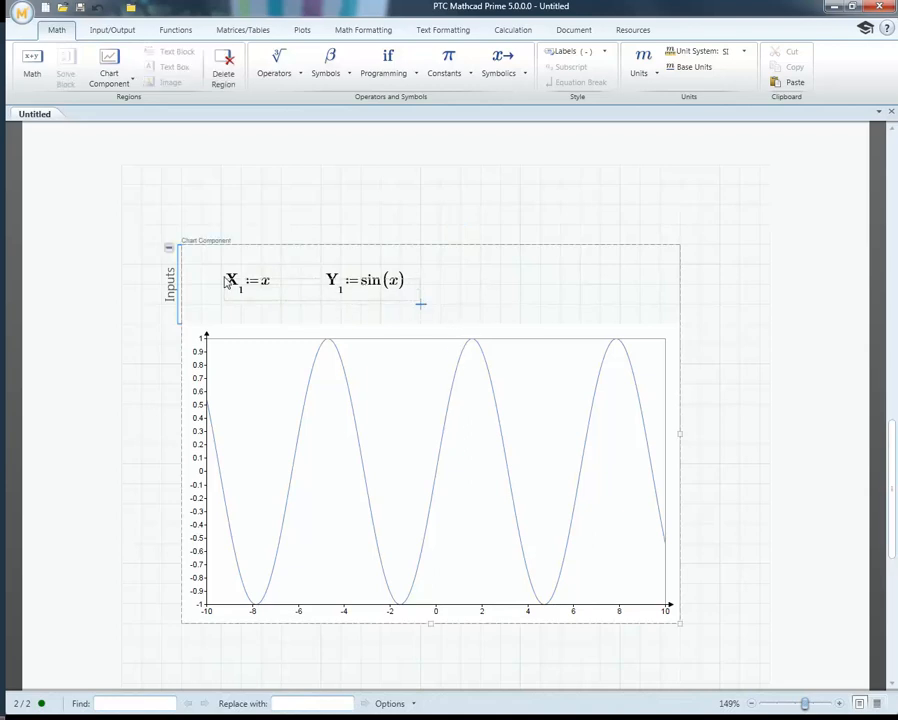
{"action": "left_click_drag", "start_coordinate": [225, 280], "coordinate": [221, 270]}
{"action": "key", "text": "Up"}
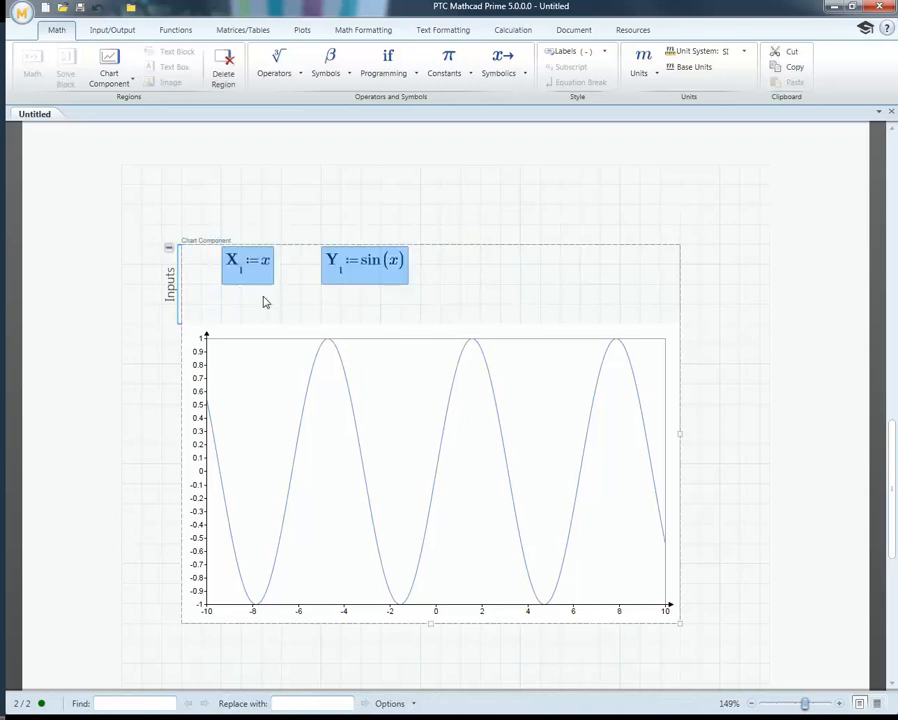
Add a second X-axis expression x below the first one in the chart's inputs area.
{"action": "left_click", "coordinate": [225, 310]}
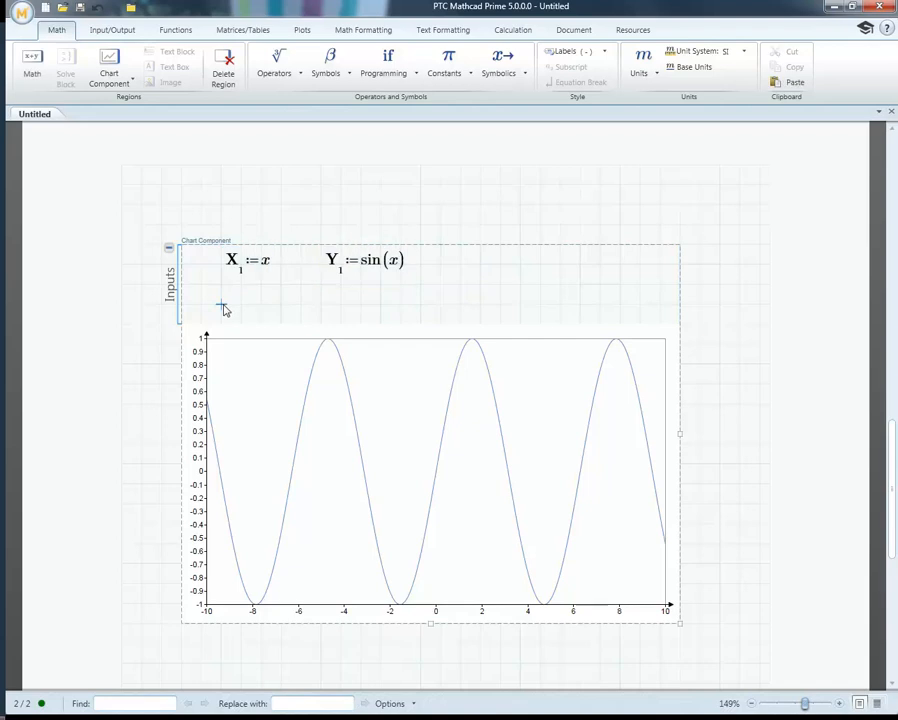
{"action": "right_click", "coordinate": [225, 310]}
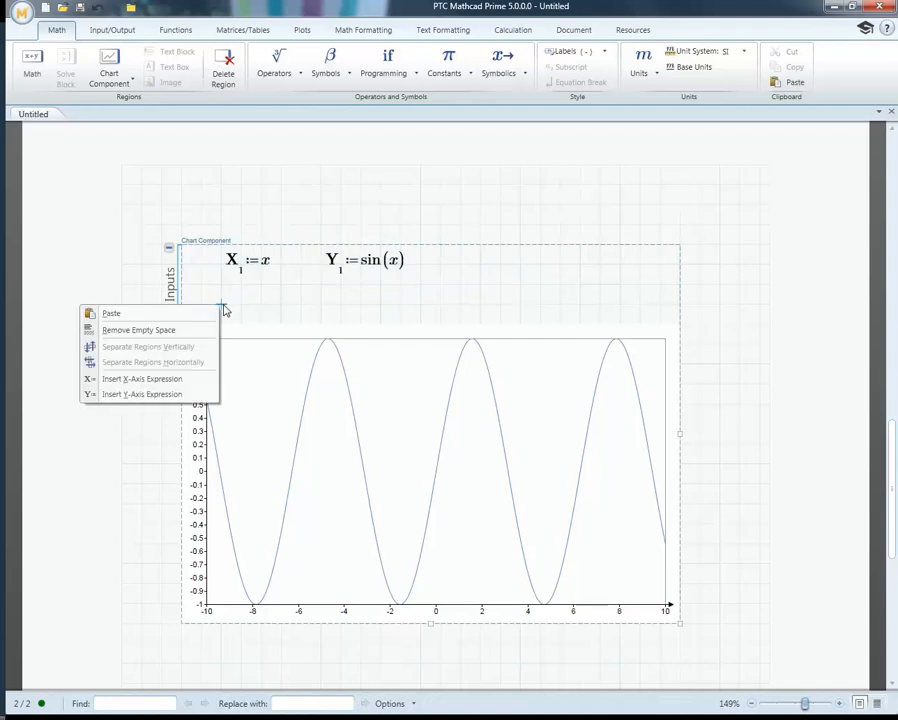
{"action": "left_click", "coordinate": [174, 380]}
{"action": "type", "text": "x"}
{"action": "left_click", "coordinate": [321, 307]}
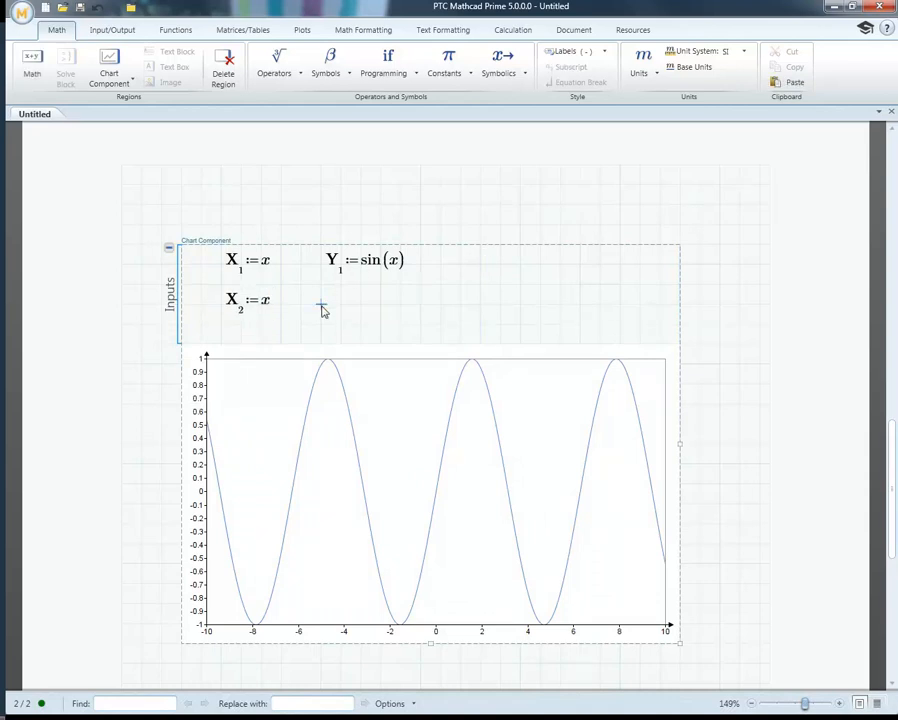
Add a second Y-axis expression cos(x) beside the second X-axis expression and update the chart.
{"action": "right_click", "coordinate": [321, 308]}
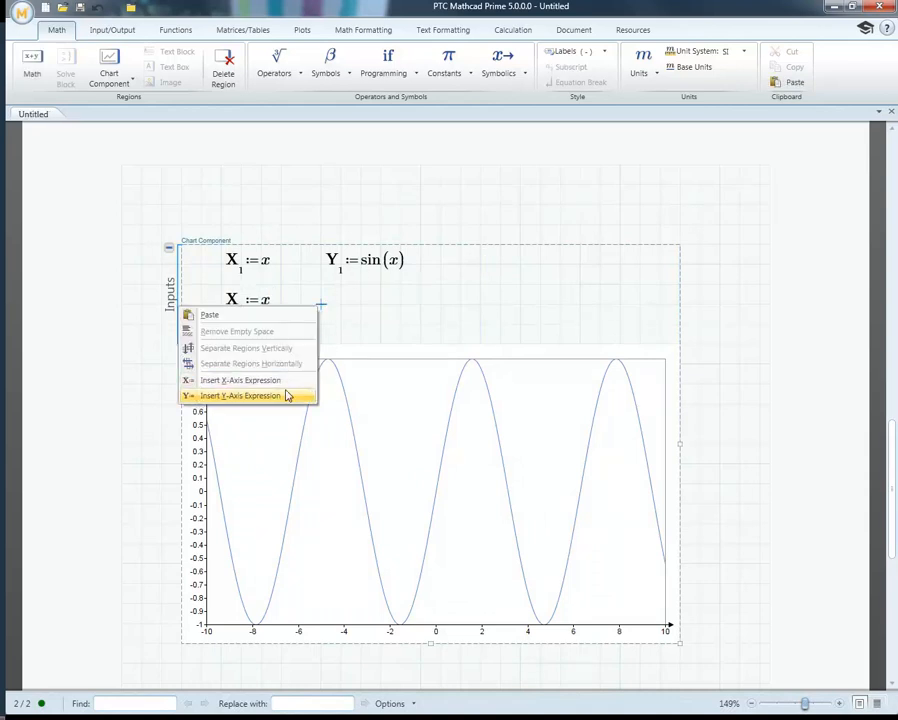
{"action": "left_click", "coordinate": [287, 396]}
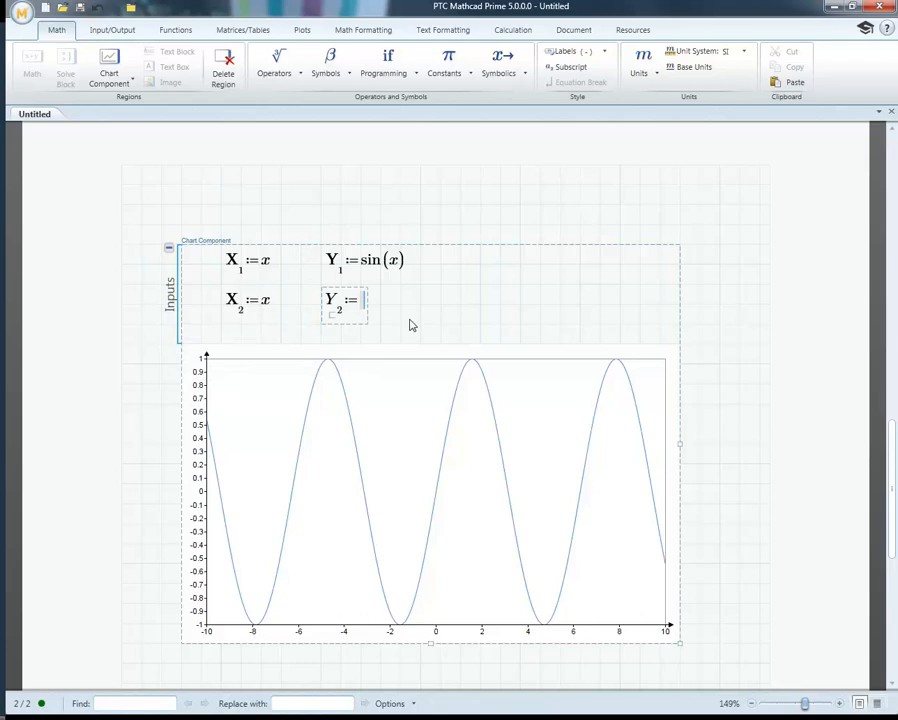
{"action": "type", "text": "cos(x"}
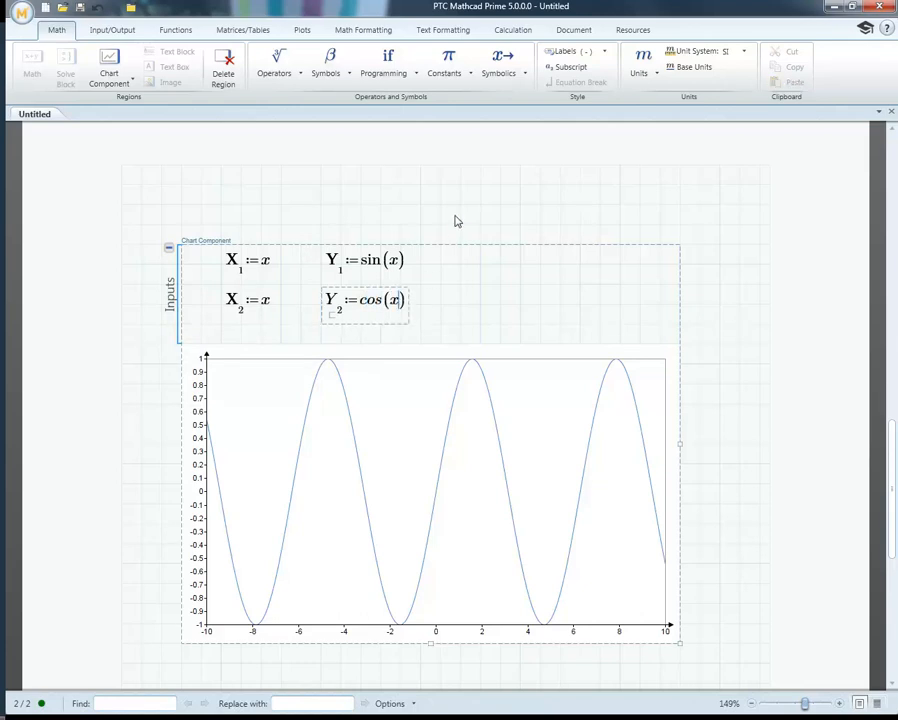
{"action": "left_click", "coordinate": [455, 221]}
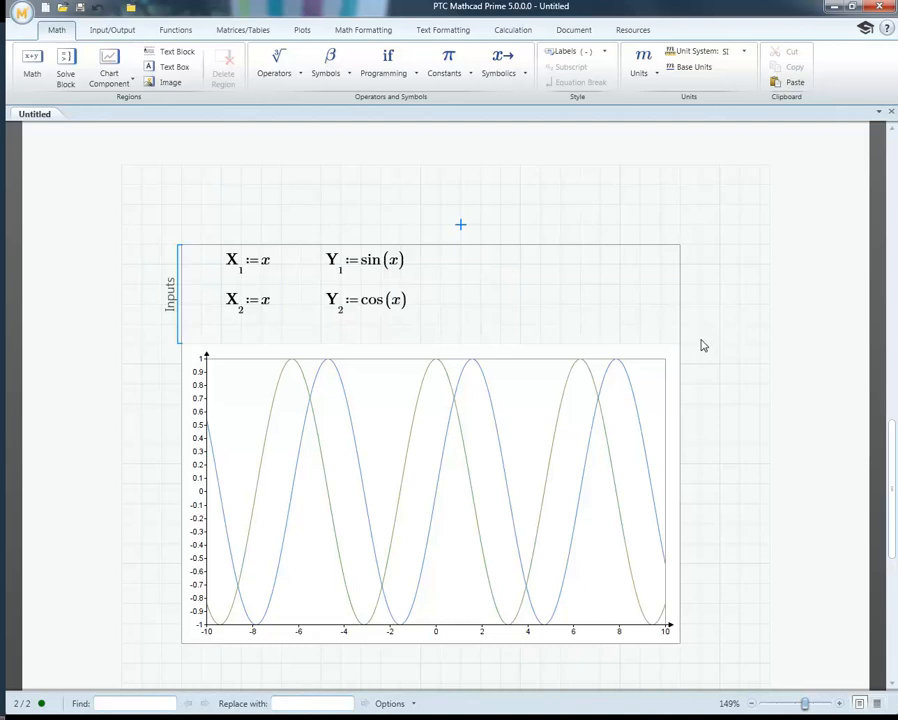
Delete the chart component with the sine and cosine traces.
{"action": "left_click_drag", "start_coordinate": [730, 316], "coordinate": [570, 316]}
{"action": "key", "text": "Delete"}
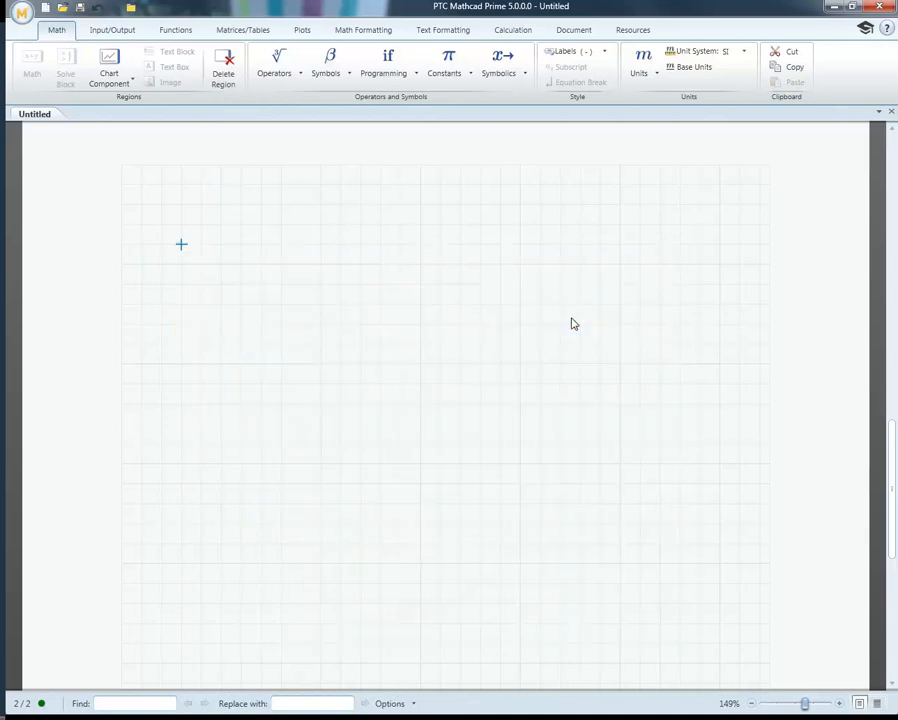
Insert a blank Chart Component on the empty page and give it the X-axis expression x.
{"action": "left_click", "coordinate": [104, 84]}
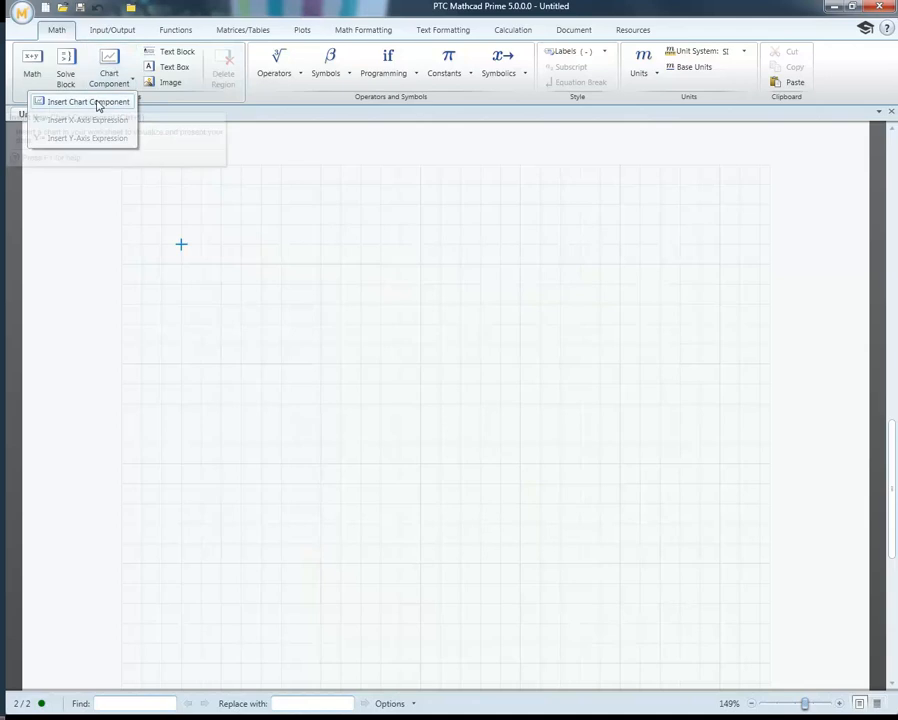
{"action": "left_click", "coordinate": [88, 102]}
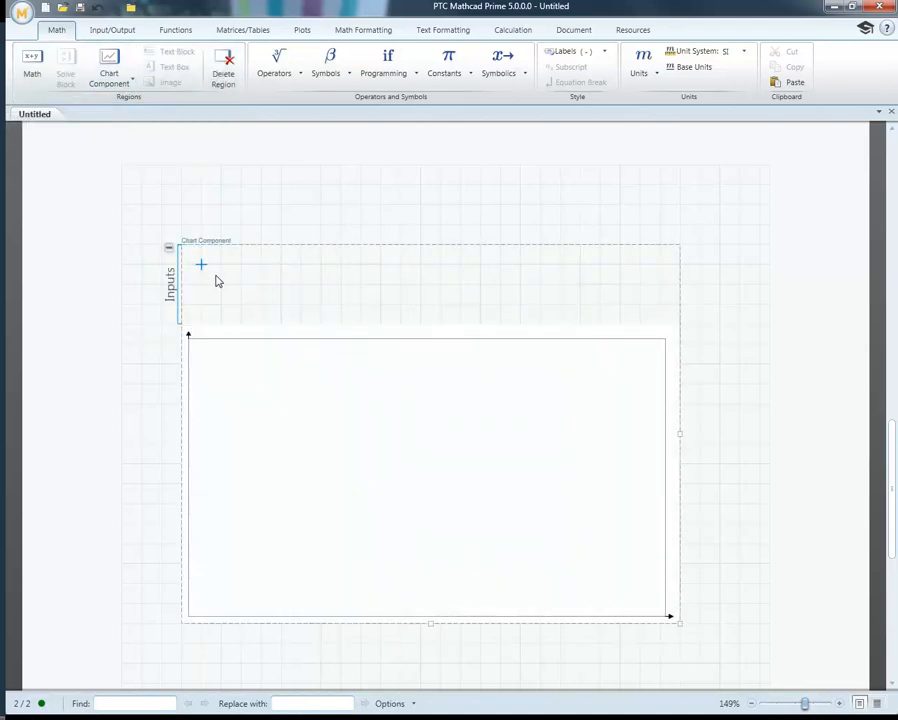
{"action": "right_click", "coordinate": [220, 286]}
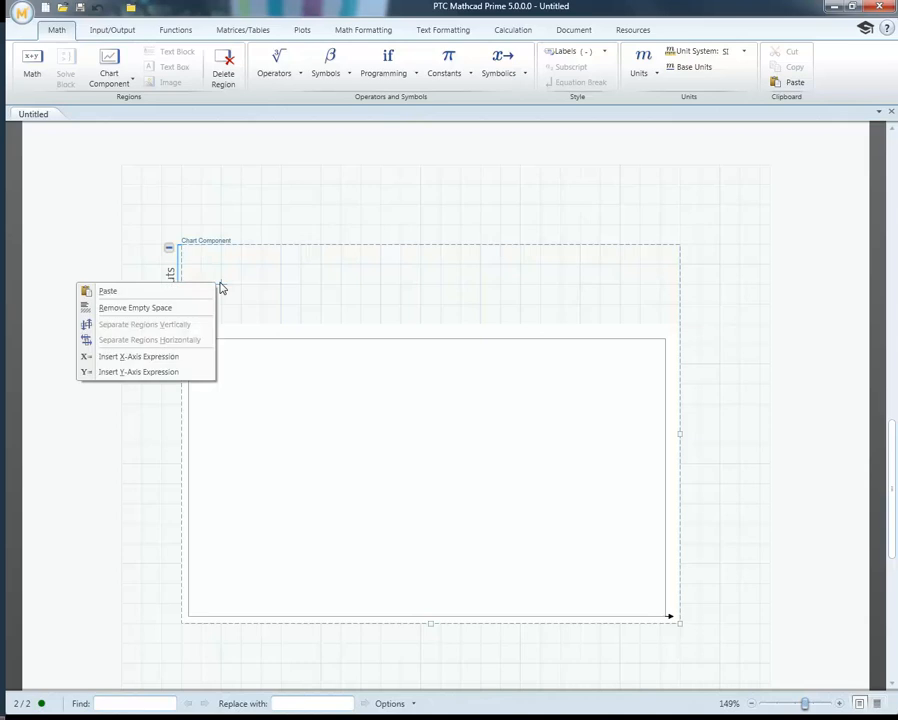
{"action": "left_click", "coordinate": [190, 356]}
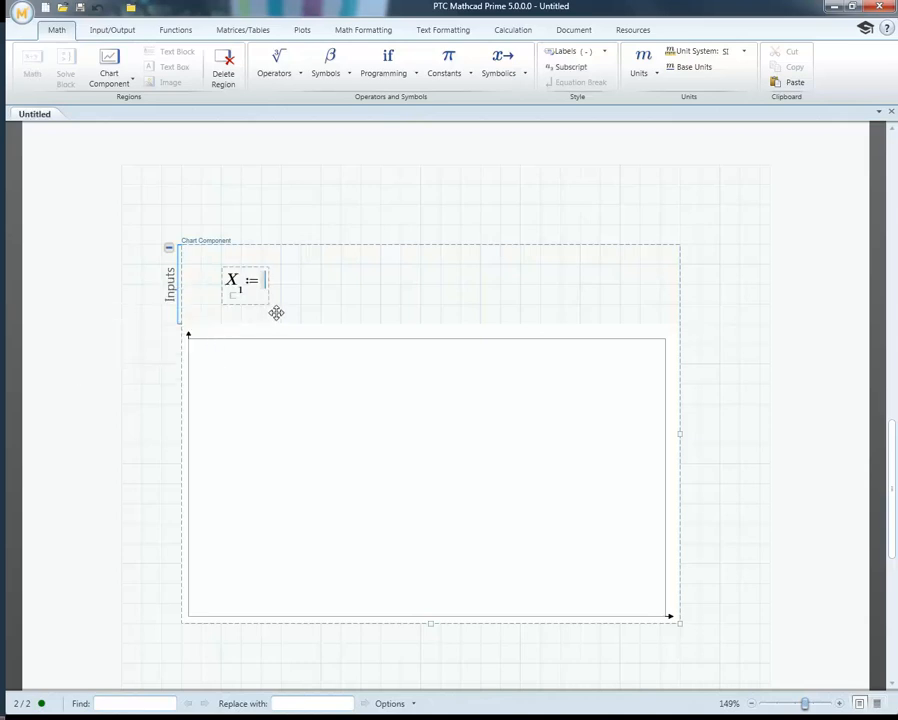
{"action": "type", "text": "x"}
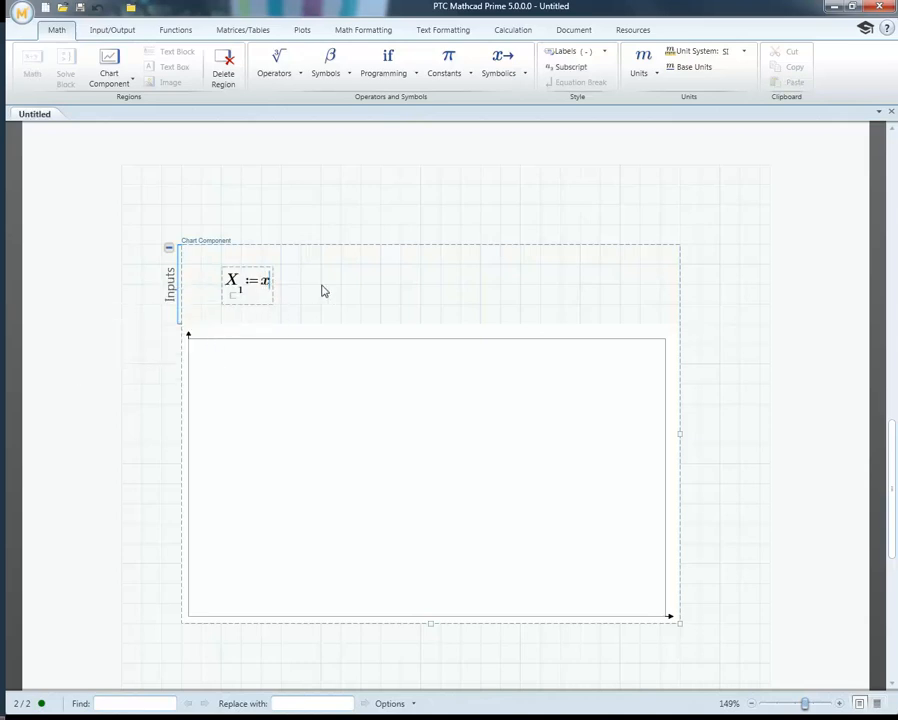
{"action": "left_click", "coordinate": [321, 289]}
Add the Y-axis expression 4·x+2 beside the X-axis expression and plot the line.
{"action": "right_click", "coordinate": [321, 289]}
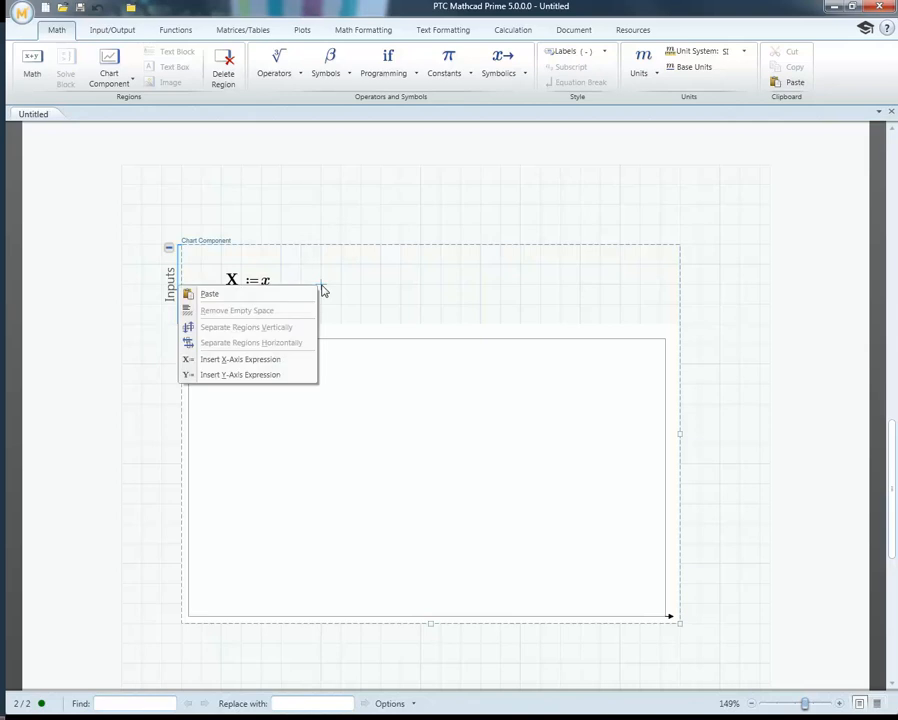
{"action": "left_click", "coordinate": [263, 374]}
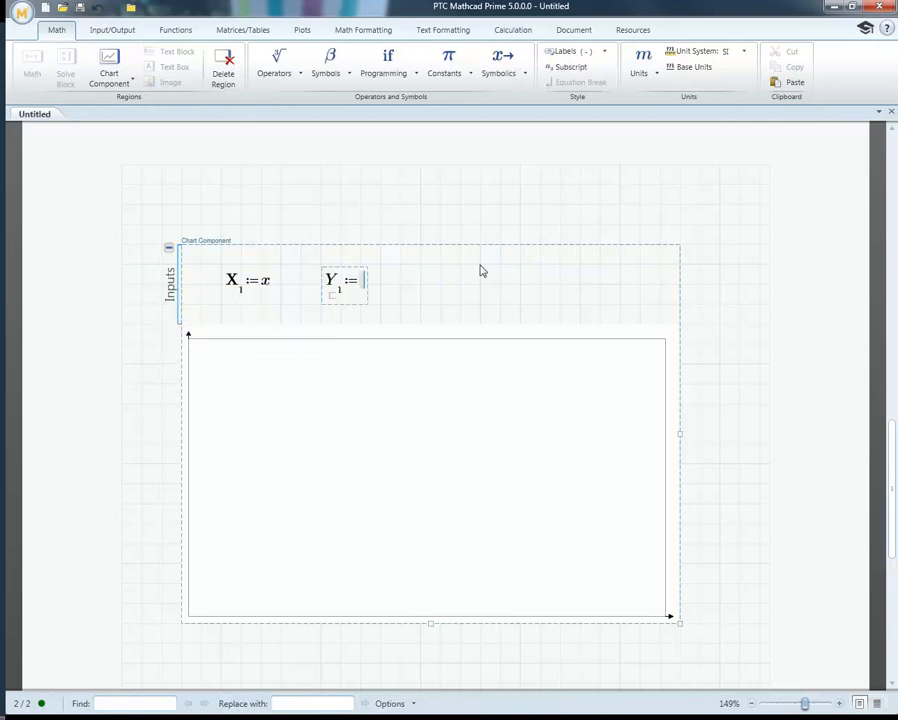
{"action": "type", "text": "4*x"}
{"action": "type", "text": "+"}
{"action": "type", "text": "2"}
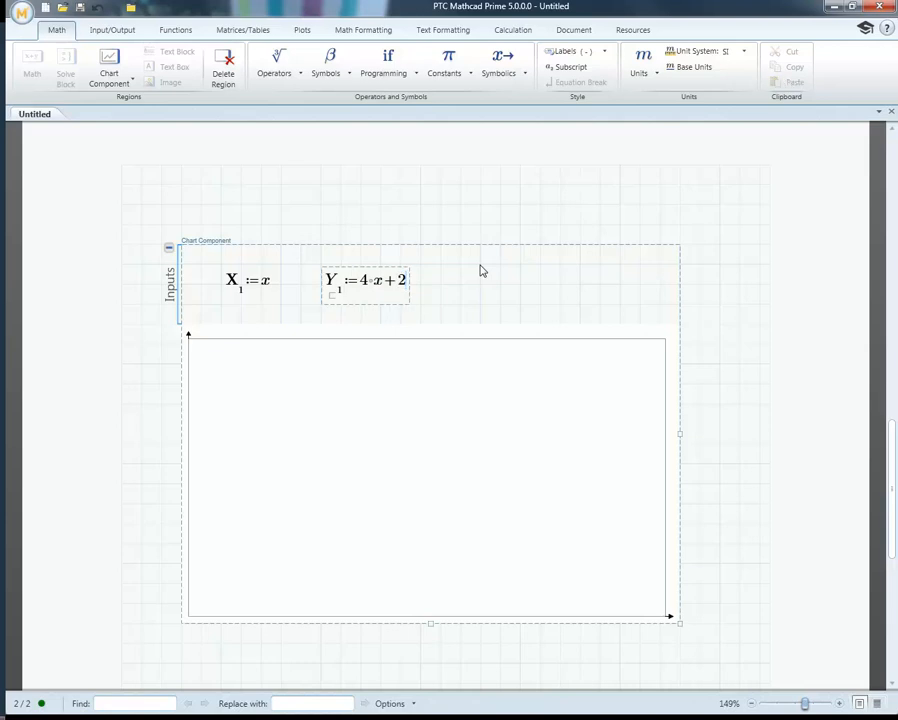
{"action": "left_click", "coordinate": [430, 229]}
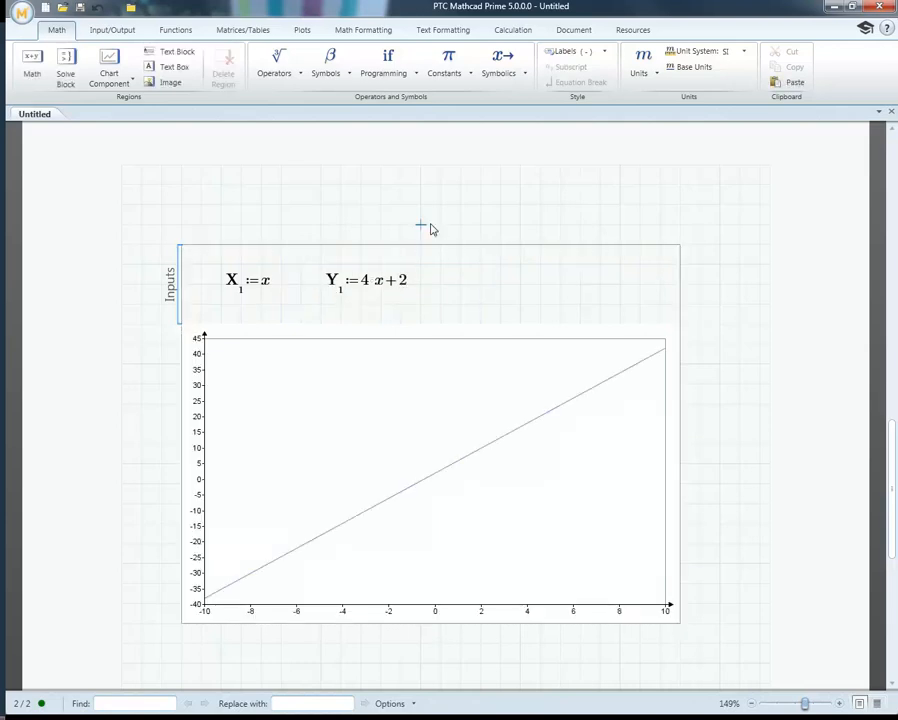
Square the x in the chart's Y-axis expression to plot 4·x^2+2.
{"action": "left_click", "coordinate": [387, 294]}
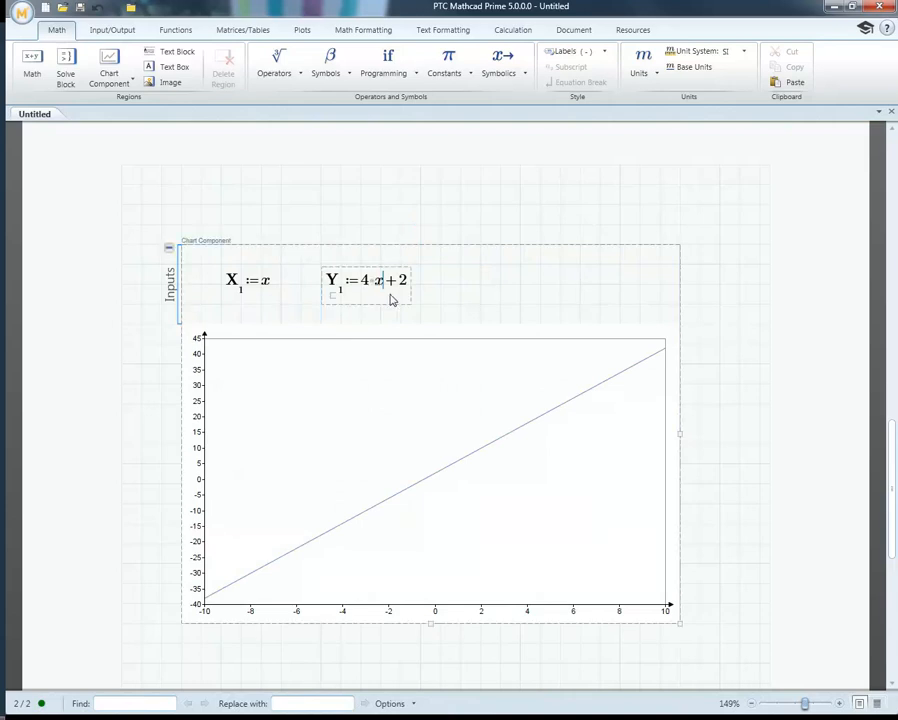
{"action": "left_click", "coordinate": [385, 271]}
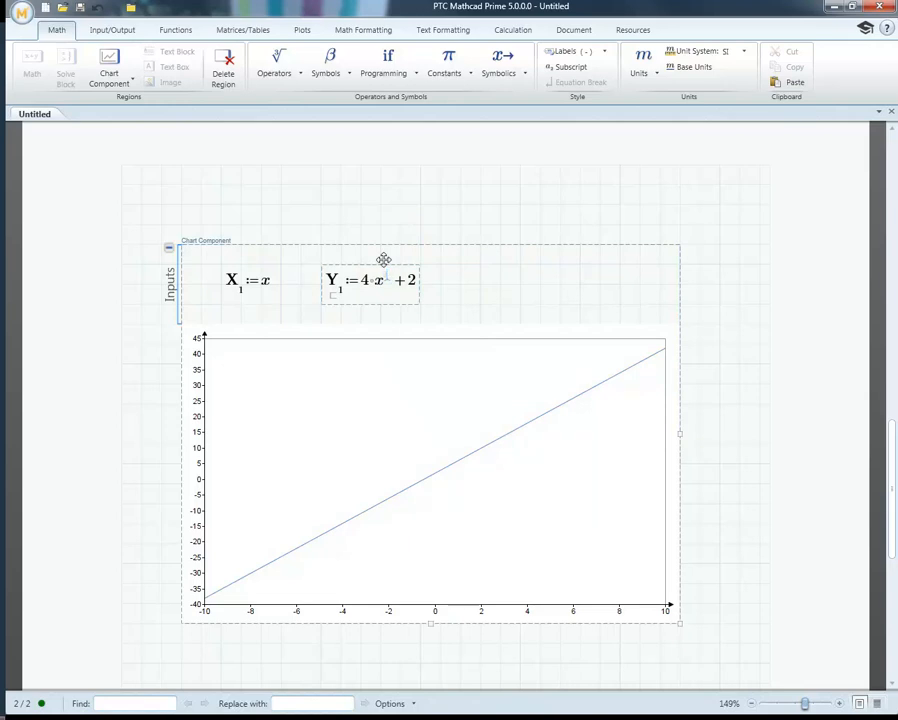
{"action": "type", "text": "^2"}
{"action": "left_click", "coordinate": [422, 222]}
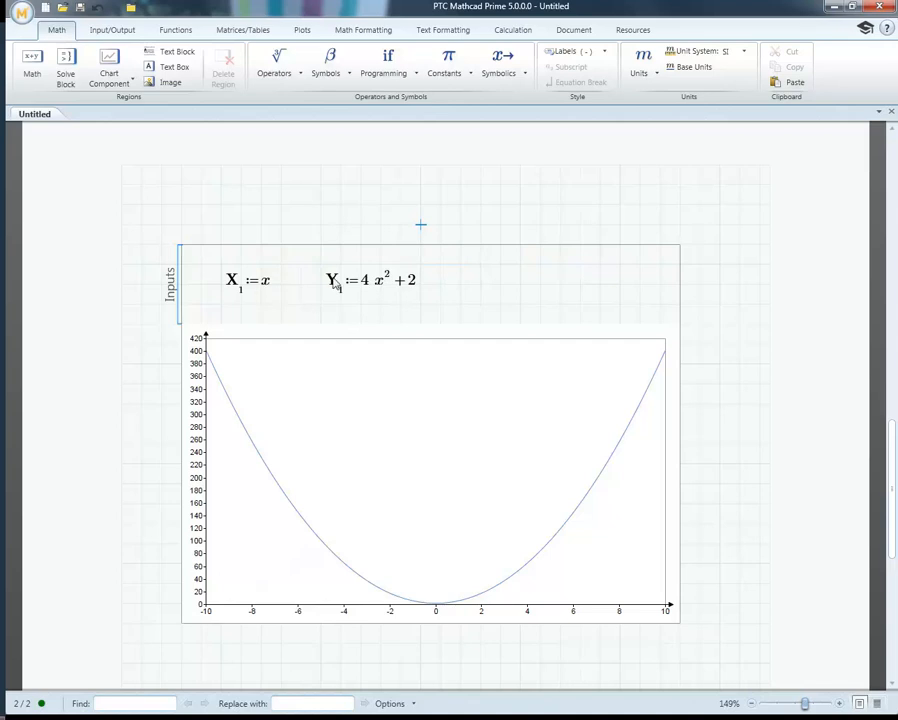
Change the exponent in the Y-axis expression to 3 and update the chart.
{"action": "left_click", "coordinate": [388, 280]}
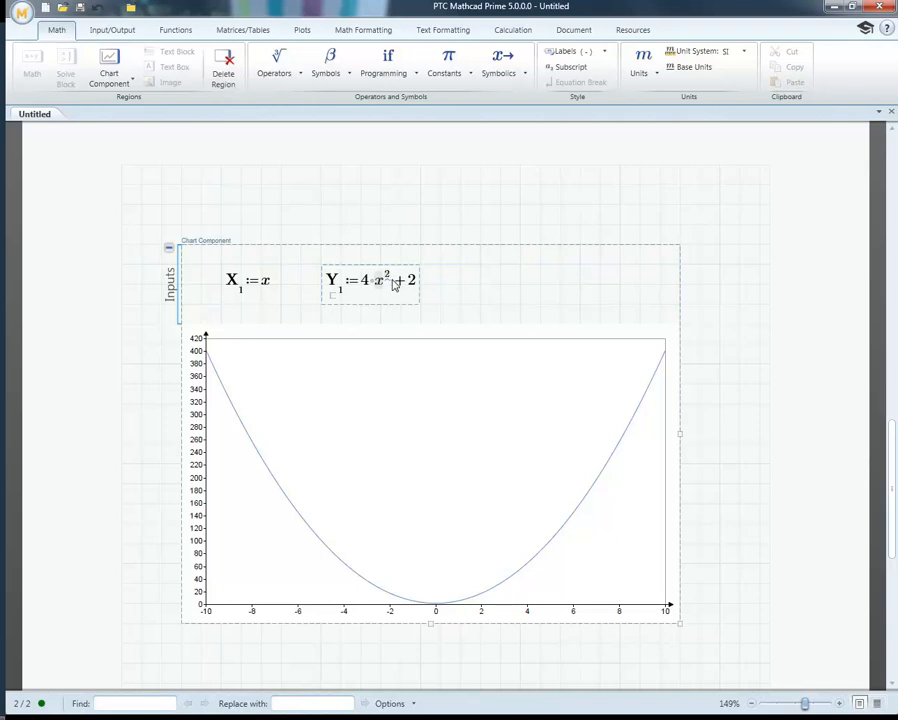
{"action": "type", "text": "3"}
{"action": "left_click", "coordinate": [421, 234]}
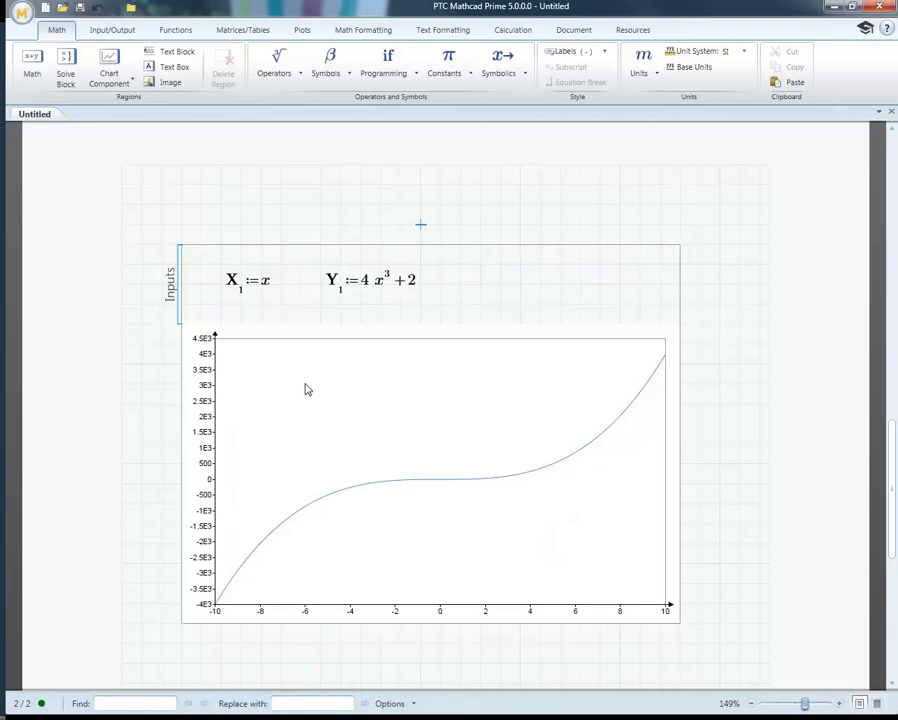
Cut the chart component with the 4·x^3+2 curve from the second page and return to the first page.
{"action": "scroll", "coordinate": [306, 388], "scroll_direction": "up", "scroll_amount": 4}
{"action": "scroll", "coordinate": [388, 376], "scroll_direction": "down", "scroll_amount": 6}
{"action": "left_click_drag", "start_coordinate": [741, 382], "coordinate": [570, 388]}
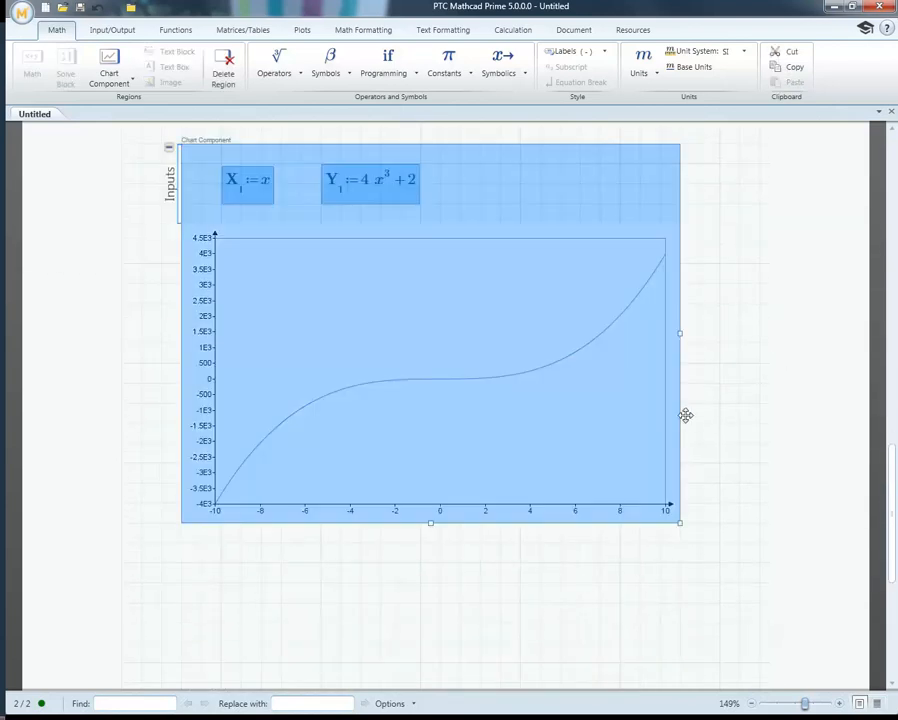
{"action": "key", "text": "ctrl+x"}
{"action": "scroll", "coordinate": [532, 394], "scroll_direction": "up", "scroll_amount": 8}
{"action": "scroll", "coordinate": [532, 395], "scroll_direction": "up", "scroll_amount": 10}
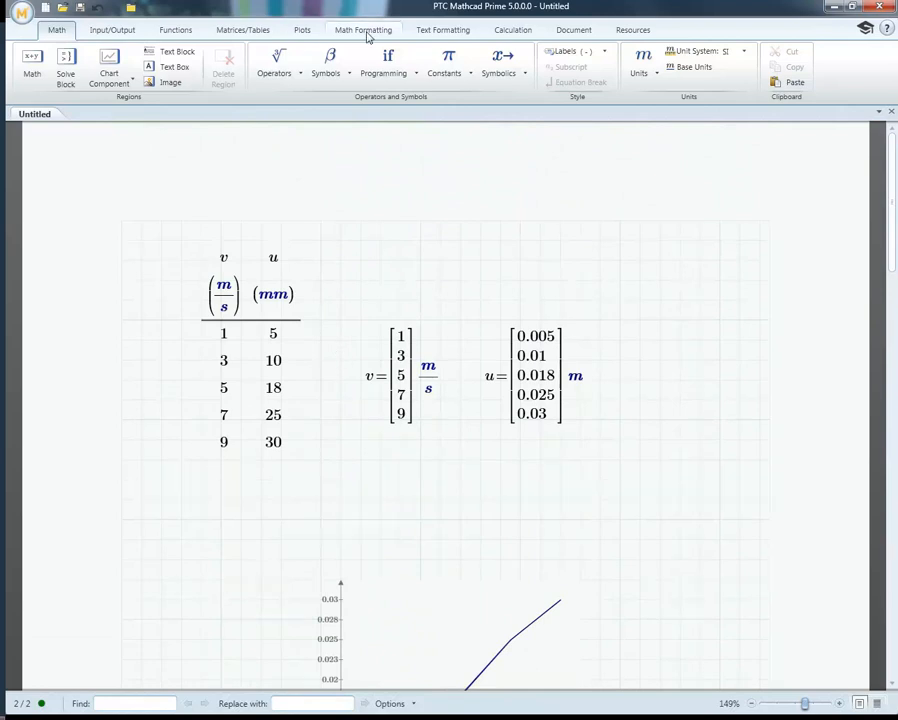
{"action": "left_click", "coordinate": [114, 32]}
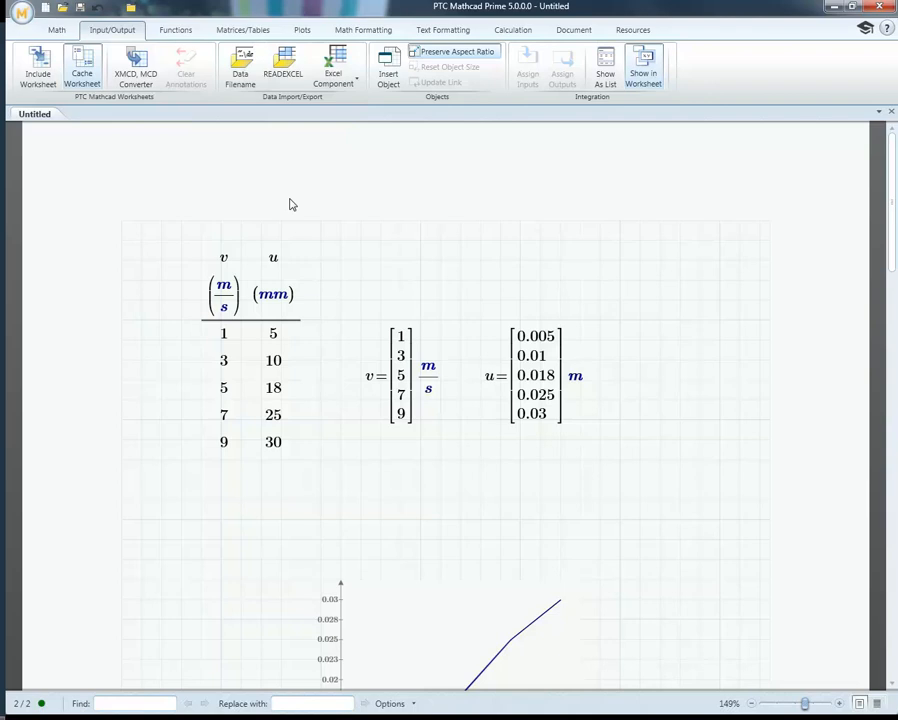
{"action": "scroll", "coordinate": [353, 259], "scroll_direction": "down", "scroll_amount": 1}
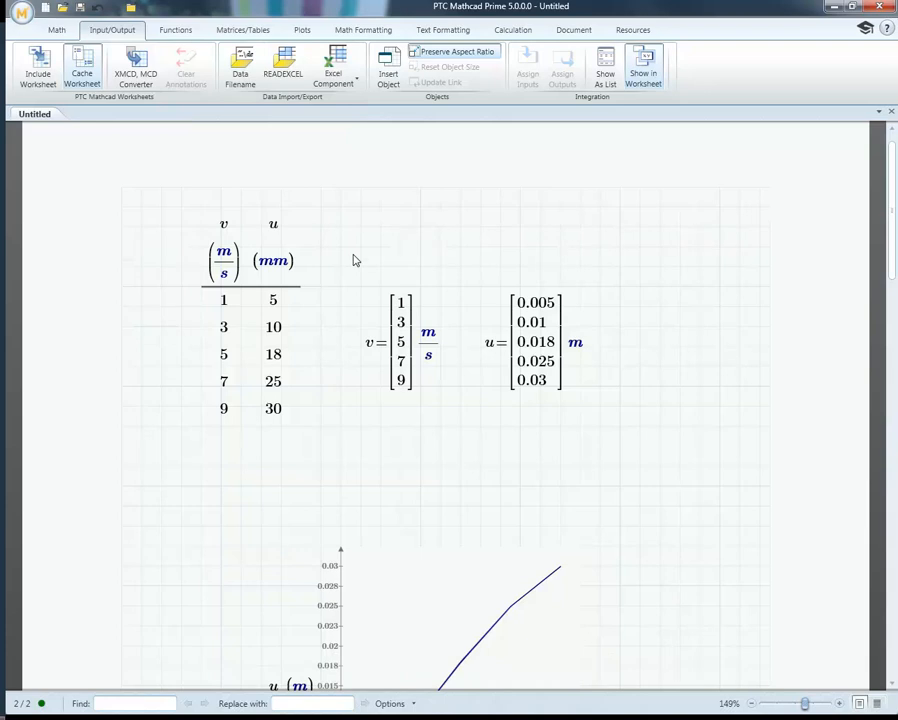
{"action": "scroll", "coordinate": [353, 259], "scroll_direction": "down", "scroll_amount": 9}
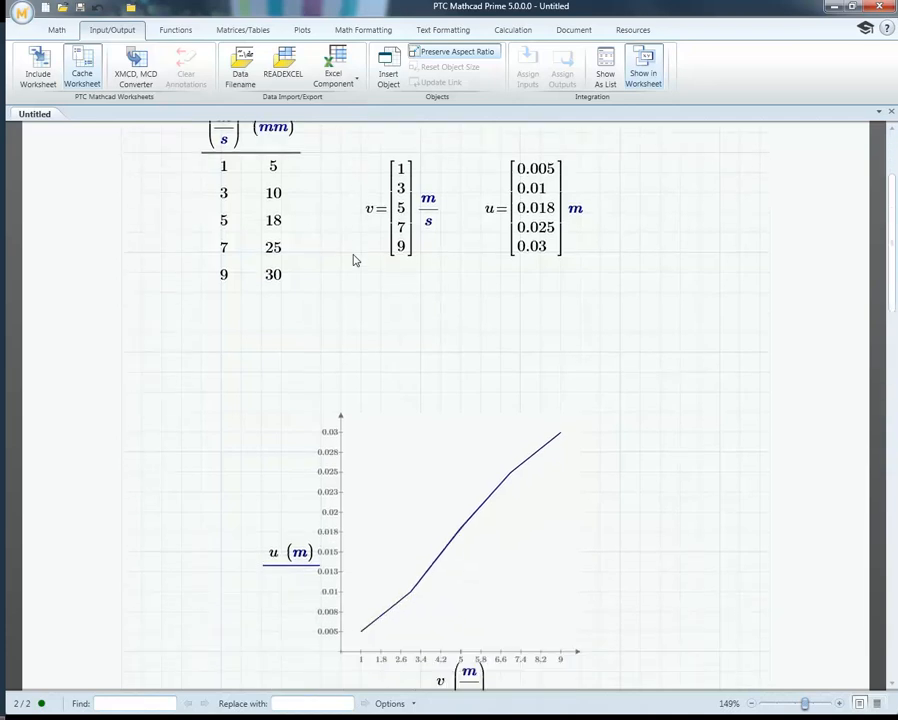
{"action": "scroll", "coordinate": [353, 251], "scroll_direction": "up", "scroll_amount": 10}
{"action": "scroll", "coordinate": [353, 250], "scroll_direction": "down", "scroll_amount": 7}
{"action": "scroll", "coordinate": [353, 260], "scroll_direction": "up", "scroll_amount": 5}
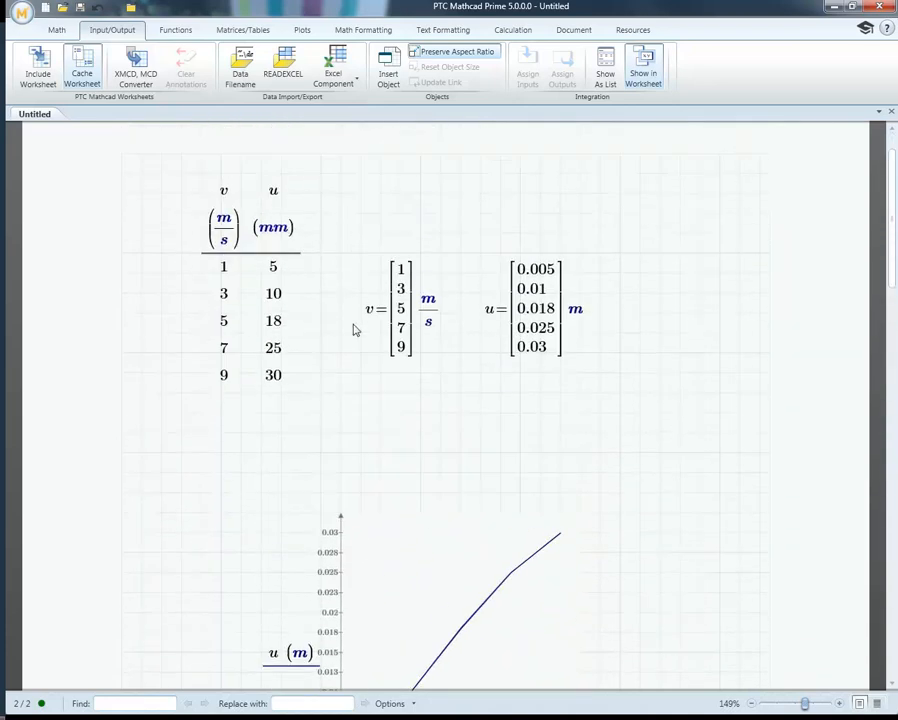
Evaluate the product v·u in the empty area below the v and u vector results.
{"action": "left_click", "coordinate": [362, 413]}
{"action": "type", "text": "v"}
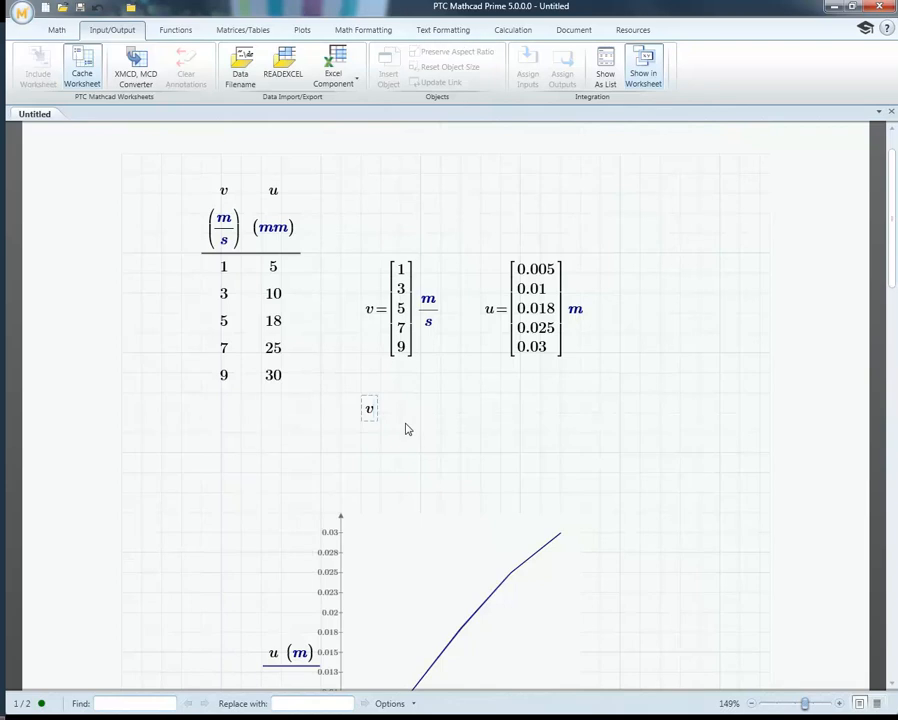
{"action": "type", "text": "*u=0.57 m²/s"}
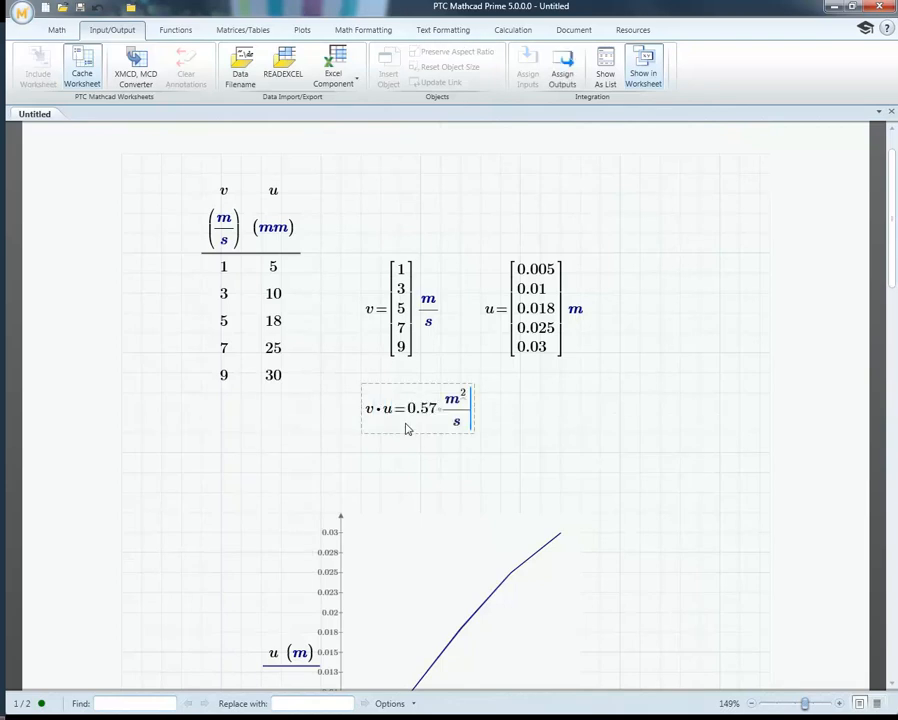
{"action": "left_click", "coordinate": [496, 414]}
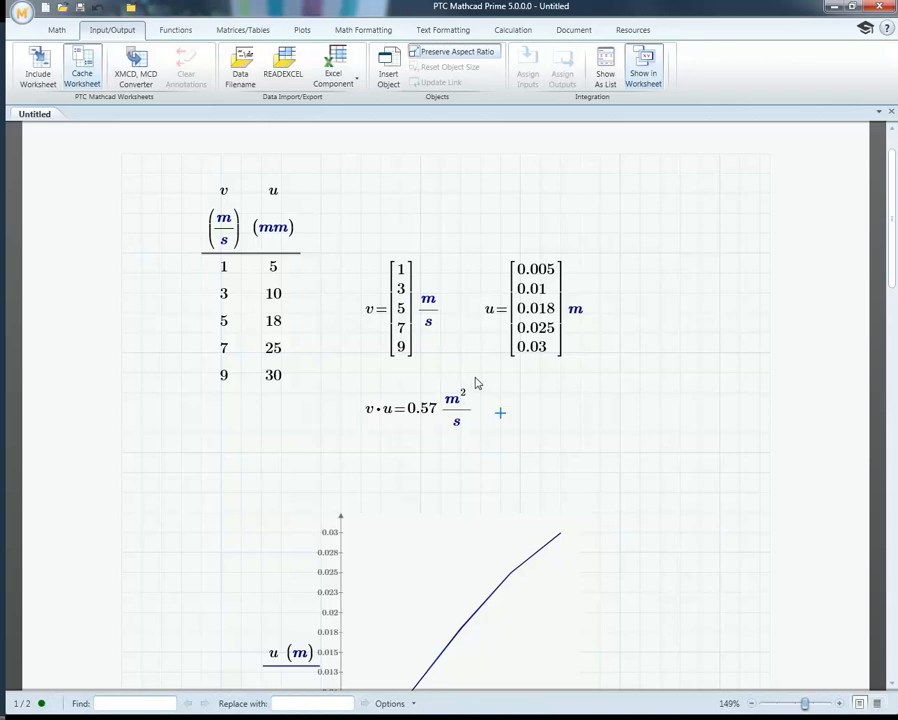
Select all regions in the worksheet and delete them.
{"action": "key", "text": "ctrl+a"}
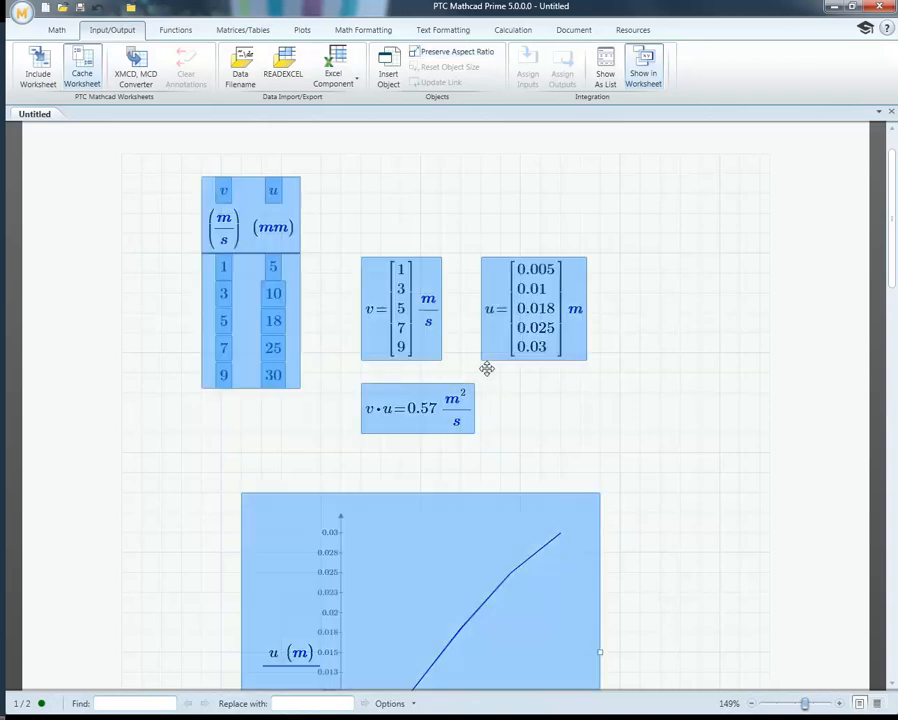
{"action": "left_click", "coordinate": [242, 274]}
{"action": "left_click", "coordinate": [174, 34]}
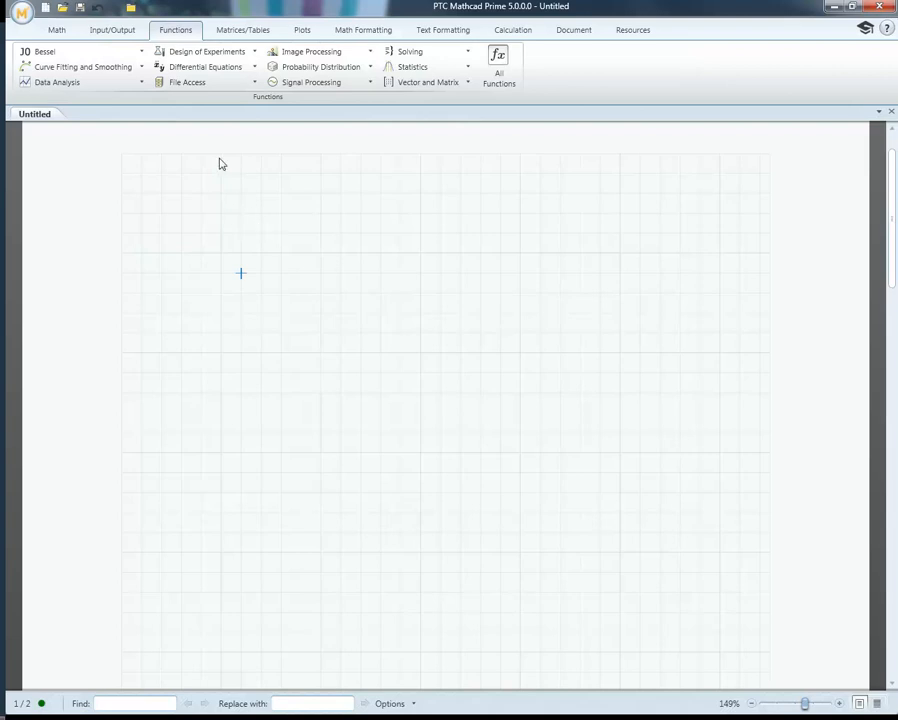
Enter the function sin(45) near the top of the empty page and give the 45 the degree symbol unit.
{"action": "left_click", "coordinate": [221, 234]}
{"action": "type", "text": "sin("}
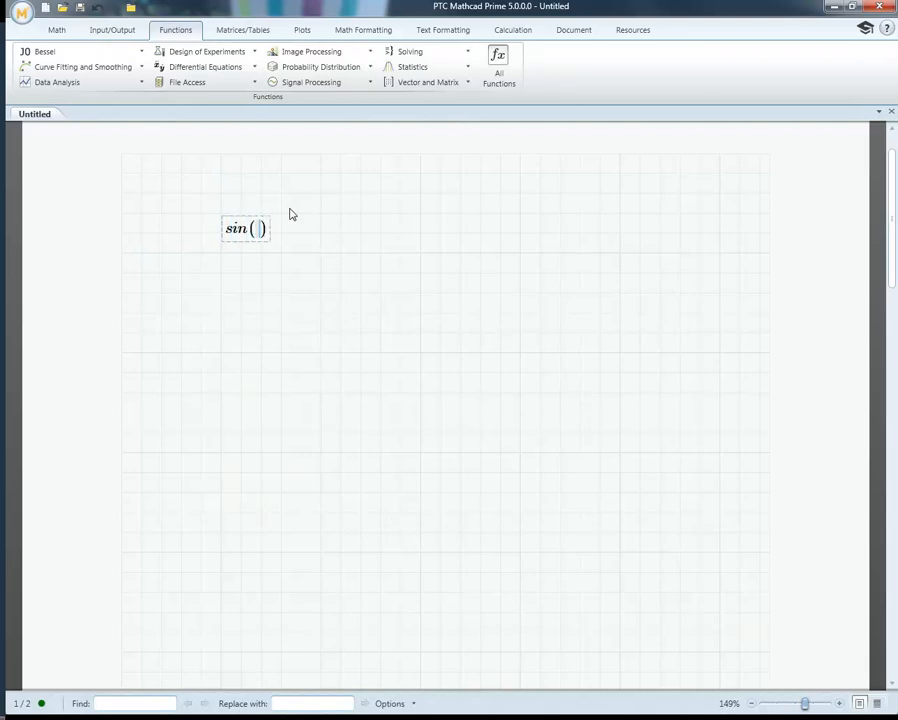
{"action": "type", "text": "45"}
{"action": "left_click", "coordinate": [57, 30]}
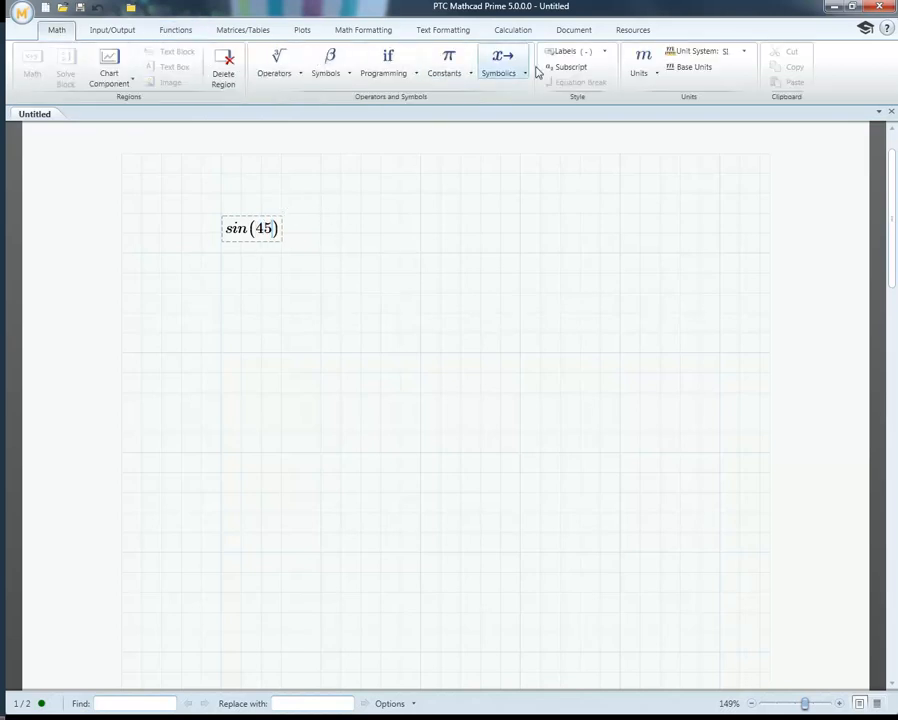
{"action": "left_click", "coordinate": [646, 76]}
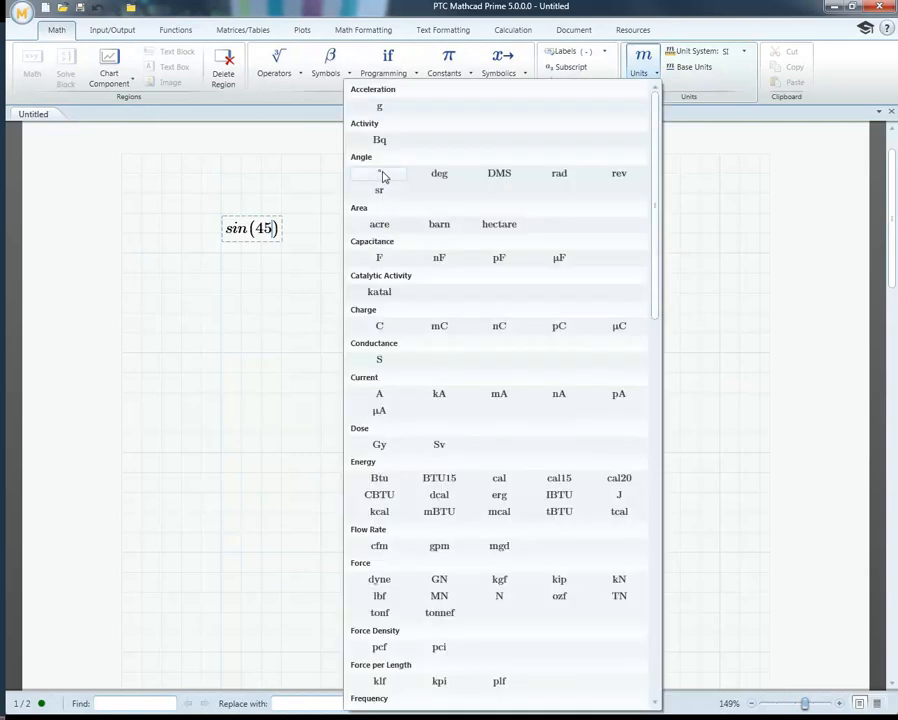
{"action": "left_click", "coordinate": [380, 175]}
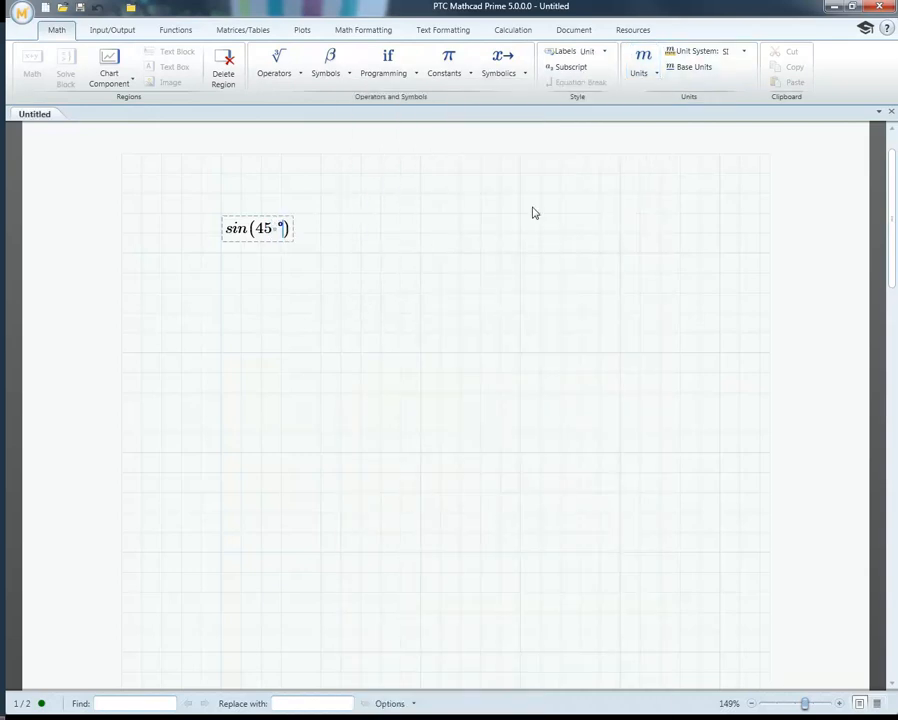
Subtract 30 deg divided by 2 from the 45° in the sine argument and evaluate the expression.
{"action": "type", "text": "-"}
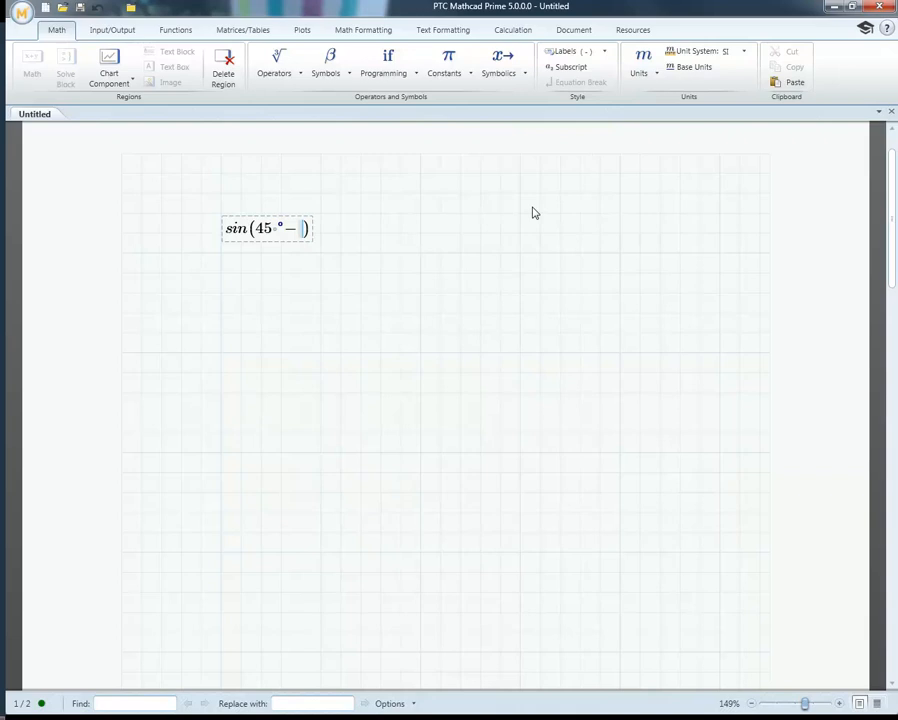
{"action": "type", "text": "30·deg"}
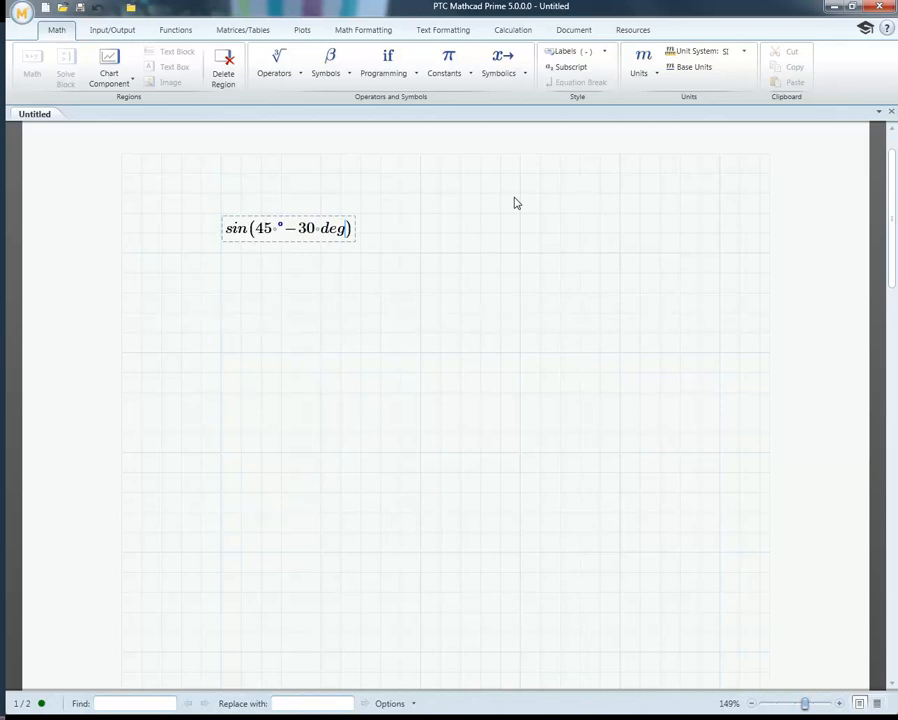
{"action": "key", "text": "space"}
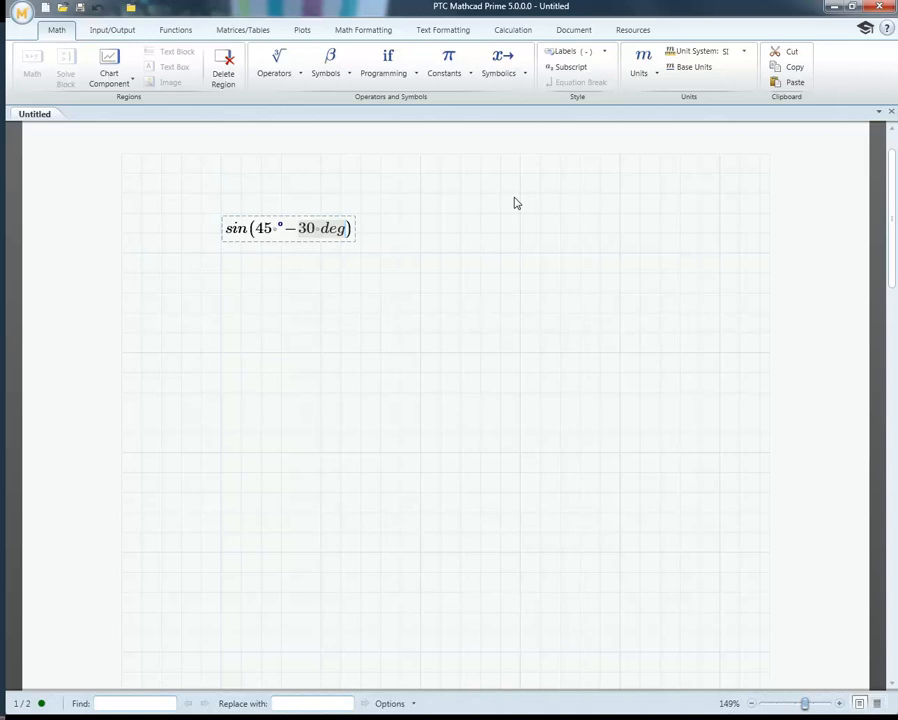
{"action": "type", "text": "/"}
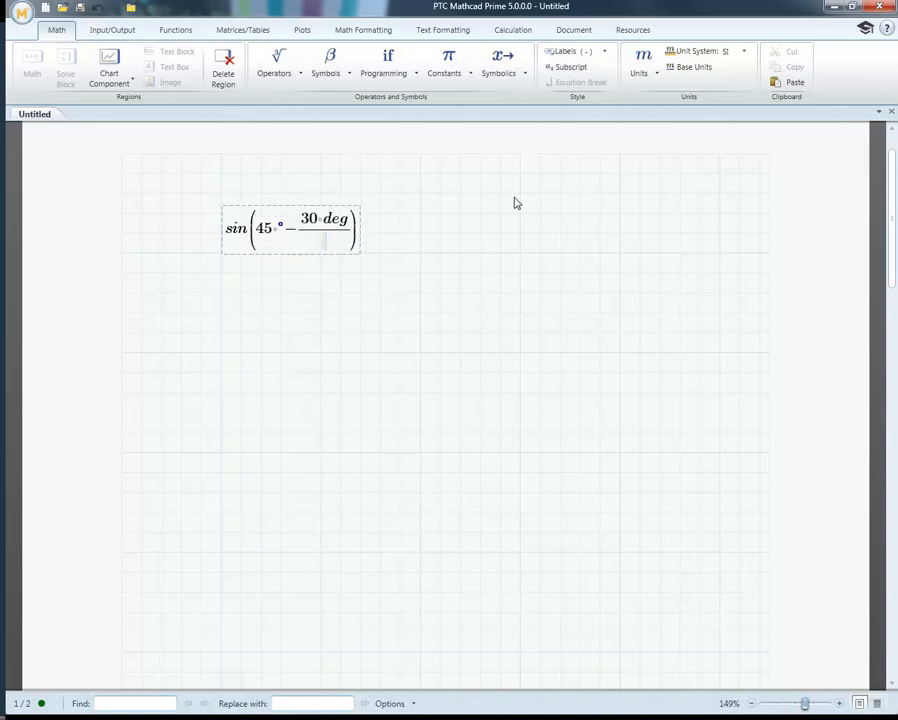
{"action": "type", "text": "2)=0.5"}
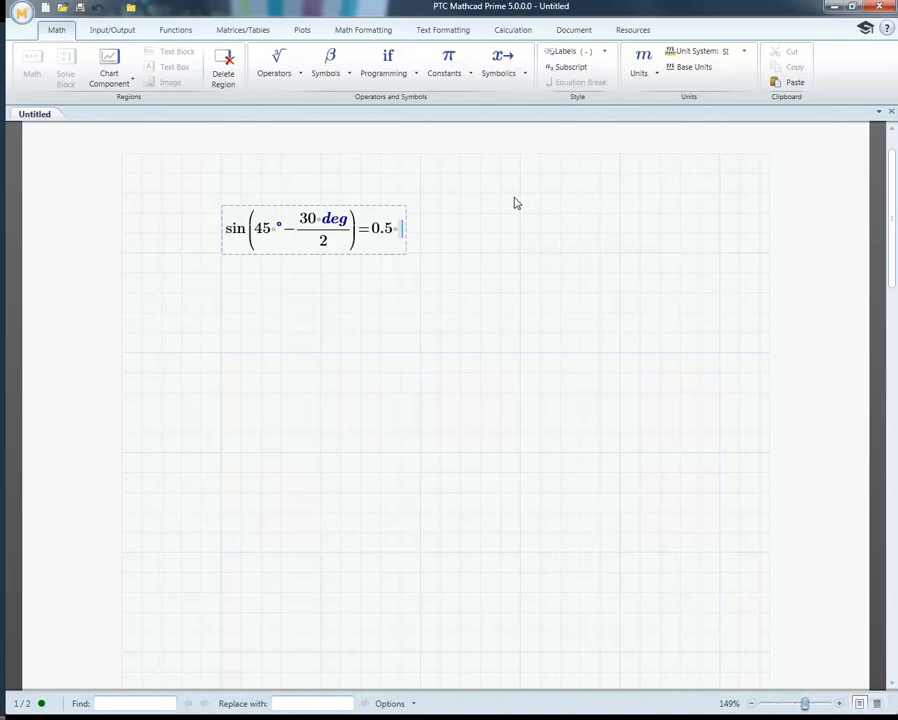
Replace sin with tan in the expression, raise the function to the power 2 and recalculate it.
{"action": "left_click", "coordinate": [232, 230]}
{"action": "double_click", "coordinate": [232, 230]}
{"action": "type", "text": "tan"}
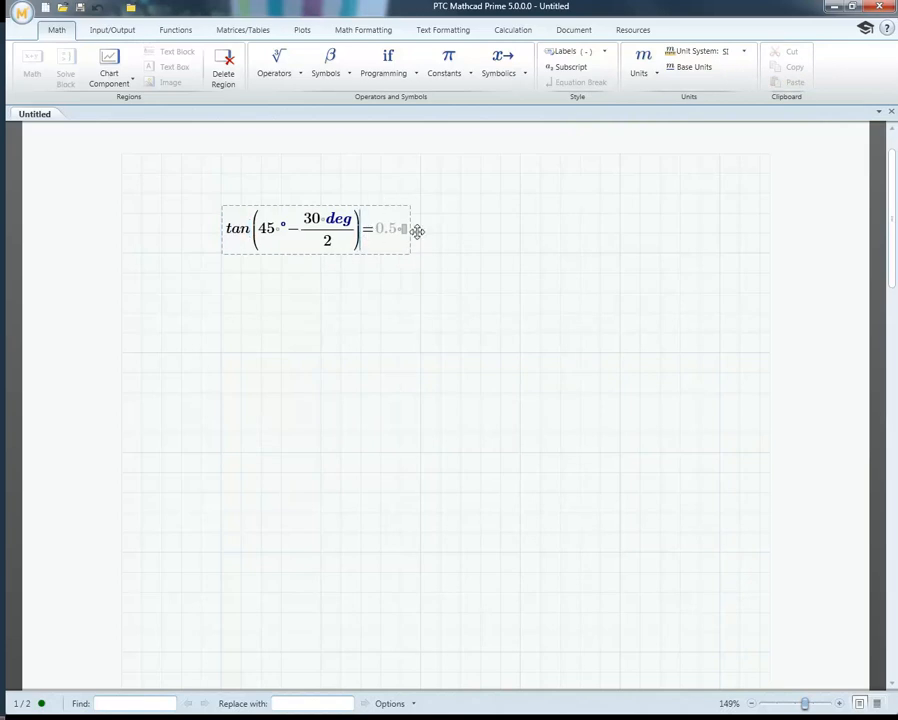
{"action": "type", "text": "^"}
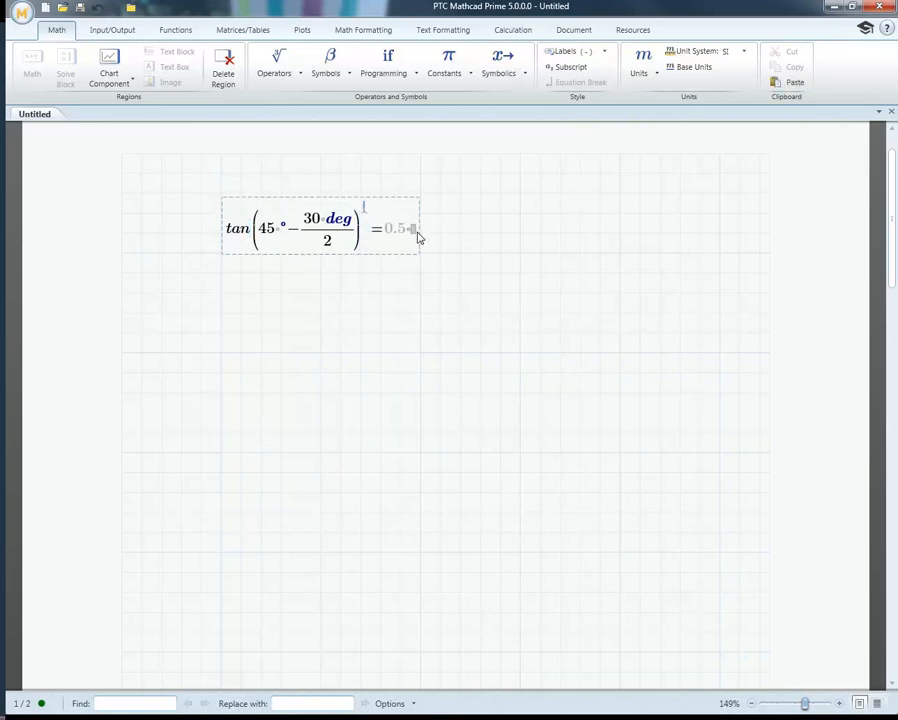
{"action": "type", "text": "2"}
{"action": "left_click", "coordinate": [380, 332]}
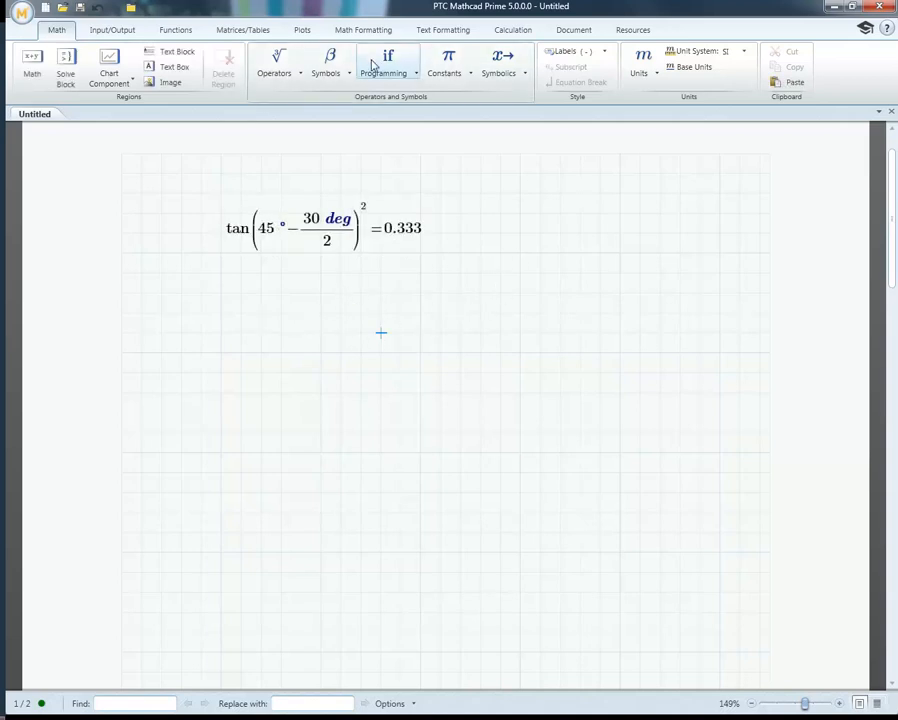
Set the display precision of results to two decimal places, and change it to six decimal places.
{"action": "left_click", "coordinate": [384, 31]}
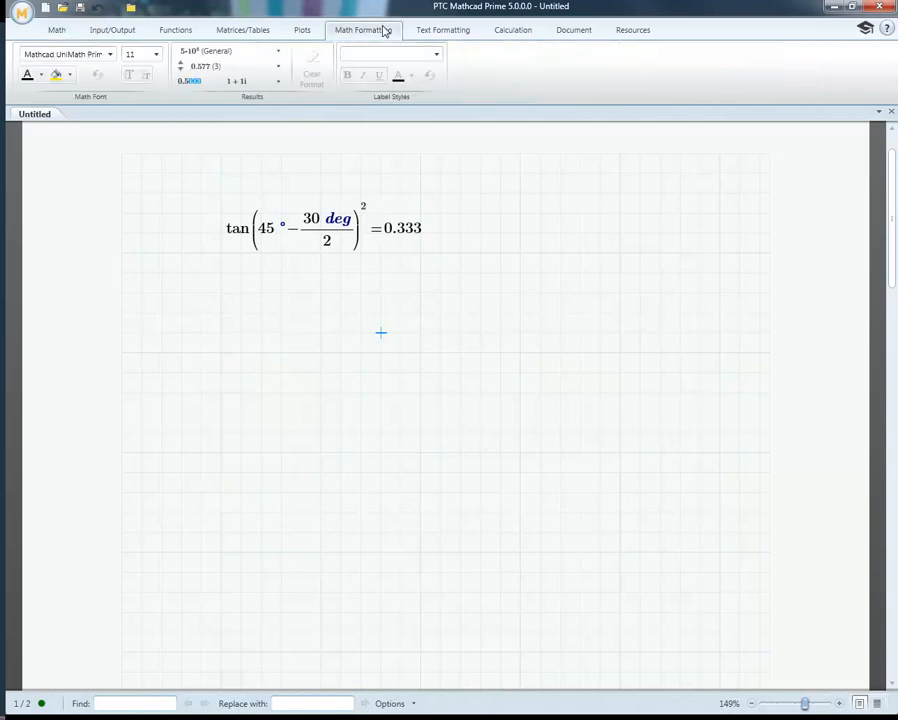
{"action": "left_click", "coordinate": [268, 69]}
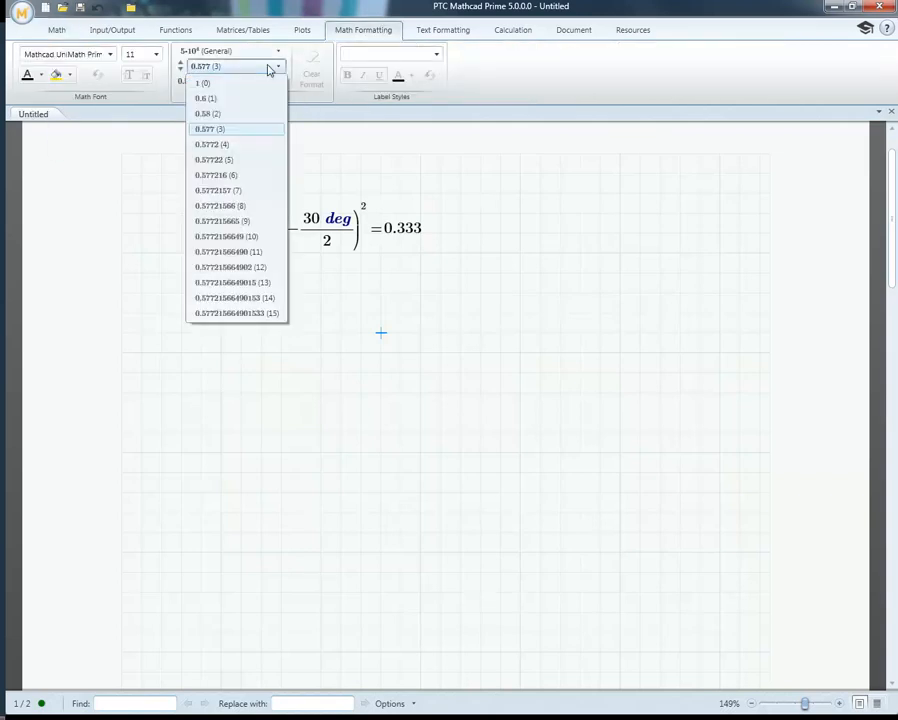
{"action": "left_click", "coordinate": [217, 116]}
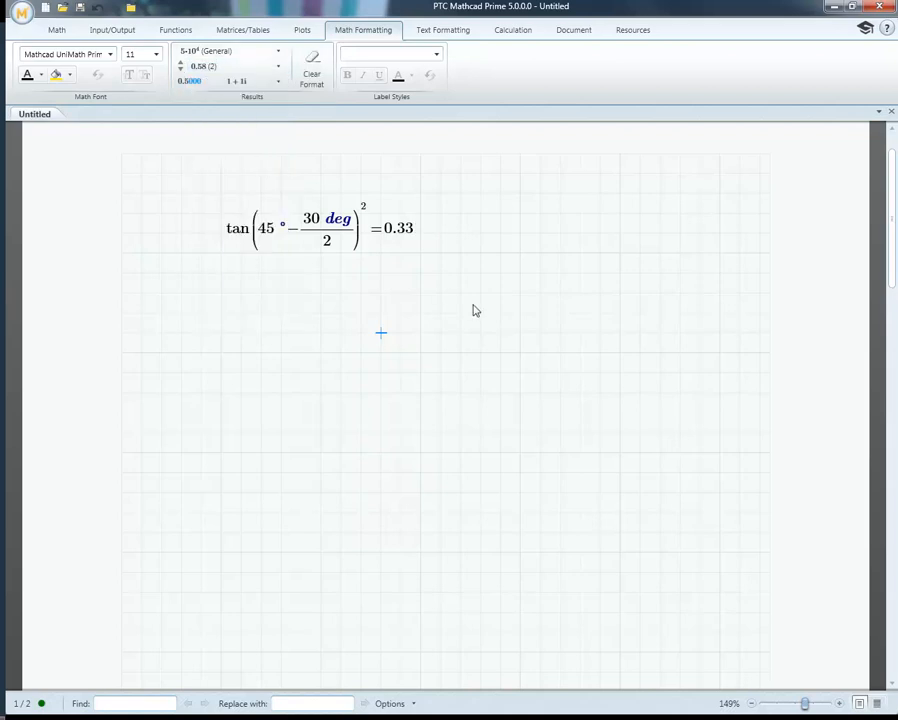
{"action": "left_click", "coordinate": [268, 69]}
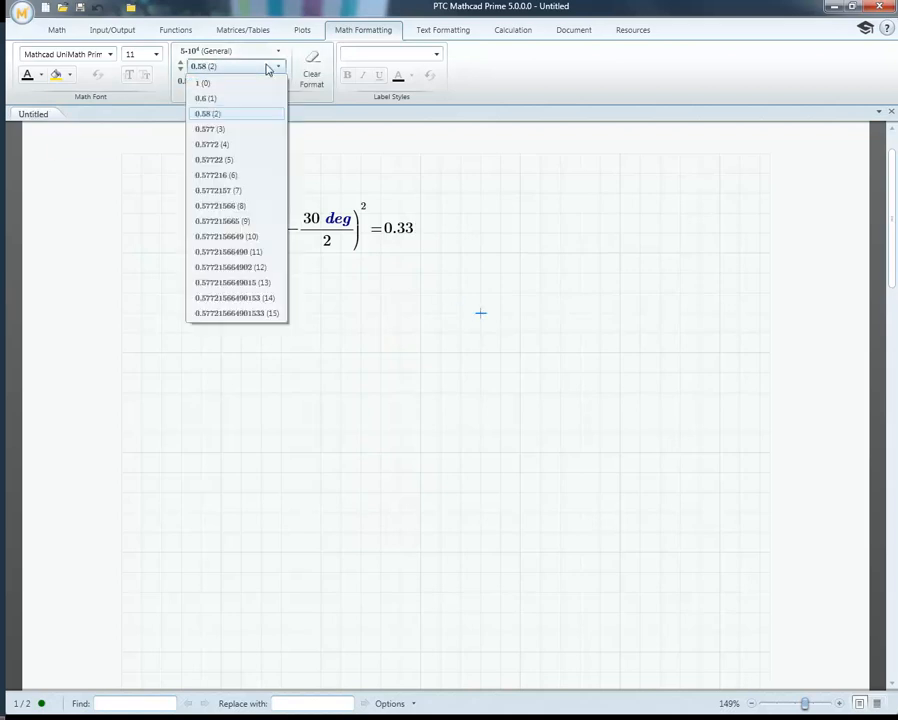
{"action": "left_click", "coordinate": [234, 176]}
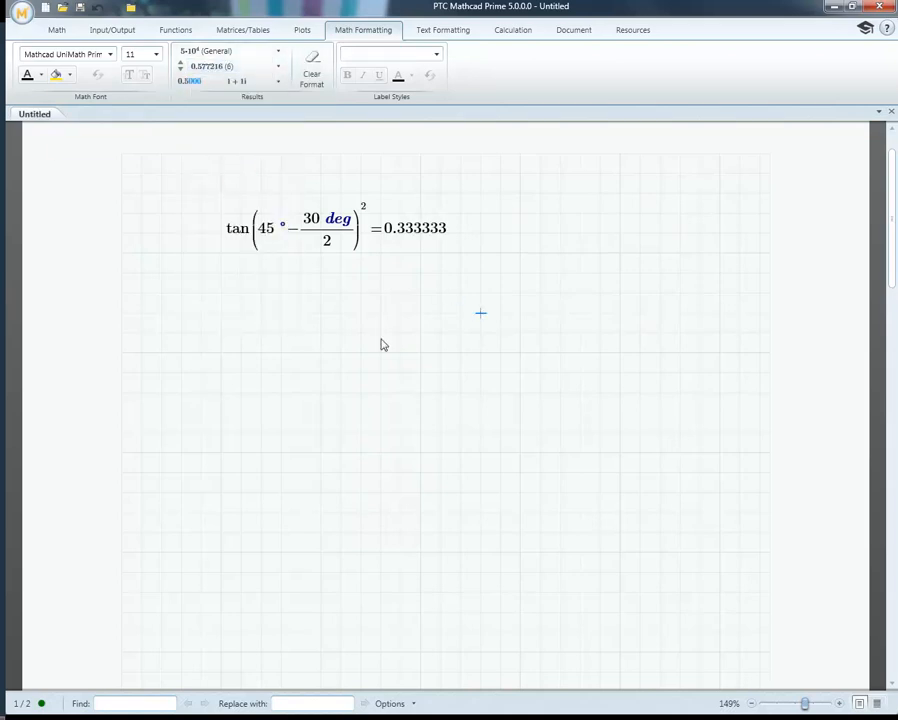
Turn on trailing zeros for results and view the available complex number formats without changing the format.
{"action": "left_click", "coordinate": [192, 83]}
{"action": "left_click", "coordinate": [280, 82]}
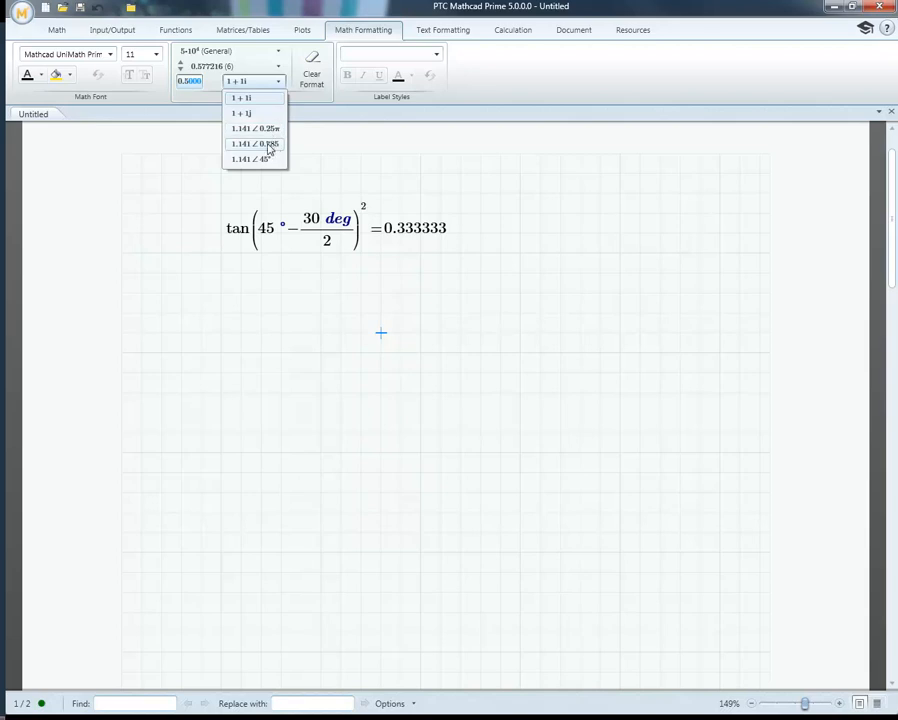
{"action": "left_click", "coordinate": [461, 262]}
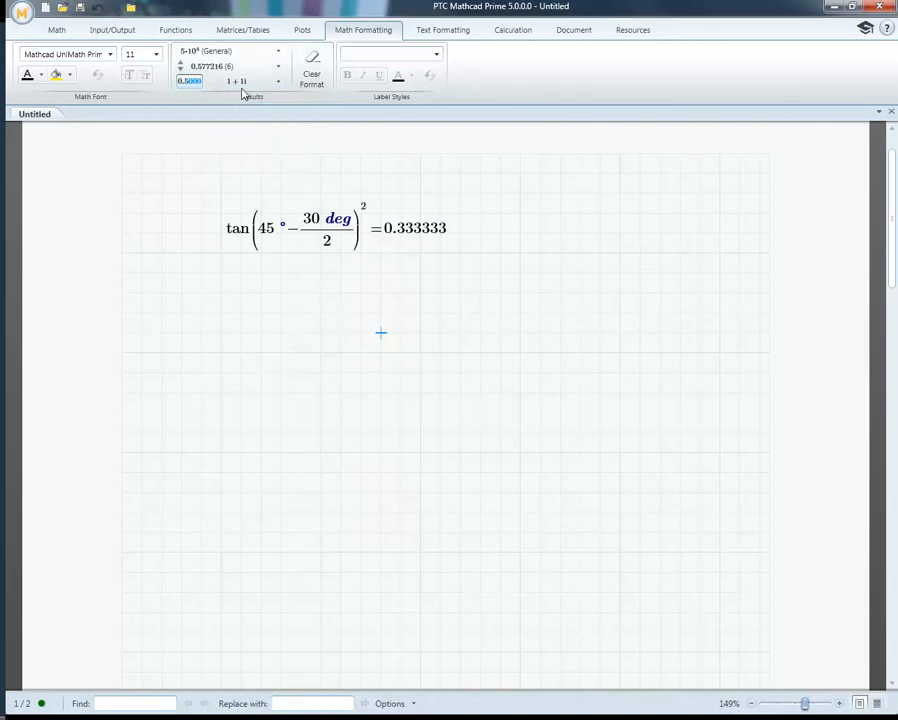
{"action": "left_click", "coordinate": [247, 53]}
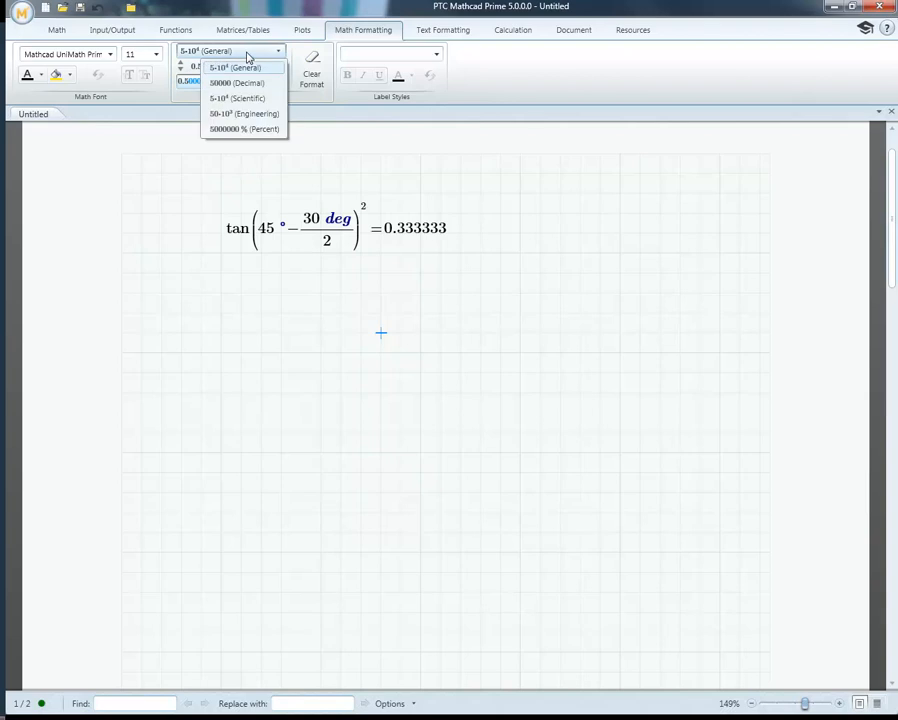
{"action": "left_click", "coordinate": [406, 302]}
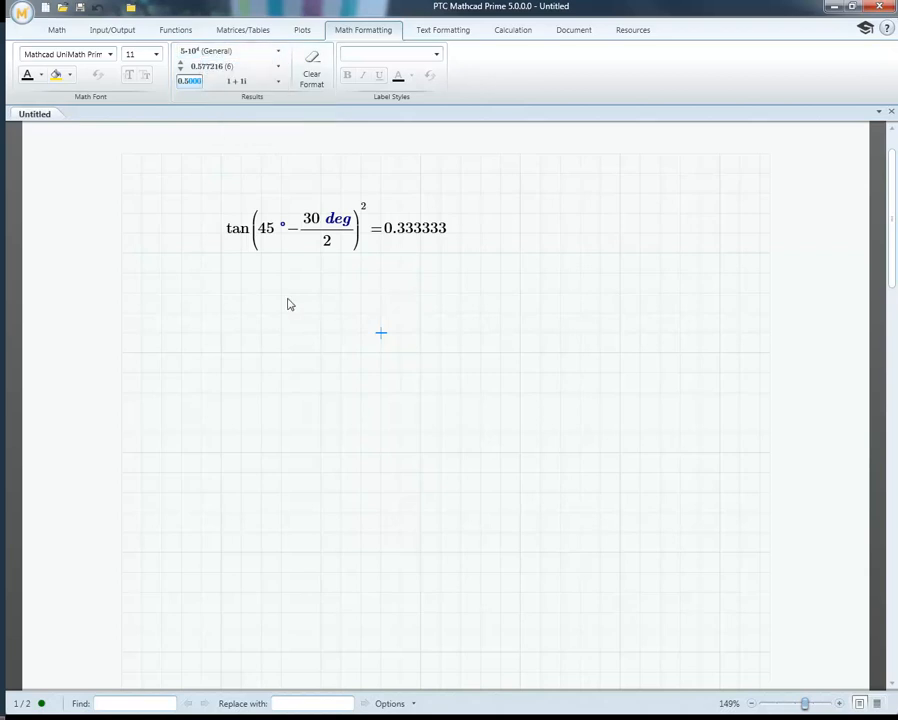
Define the variable k as the squared tangent expression by adding an assignment in front of tan.
{"action": "left_click", "coordinate": [222, 298]}
{"action": "left_click", "coordinate": [249, 246]}
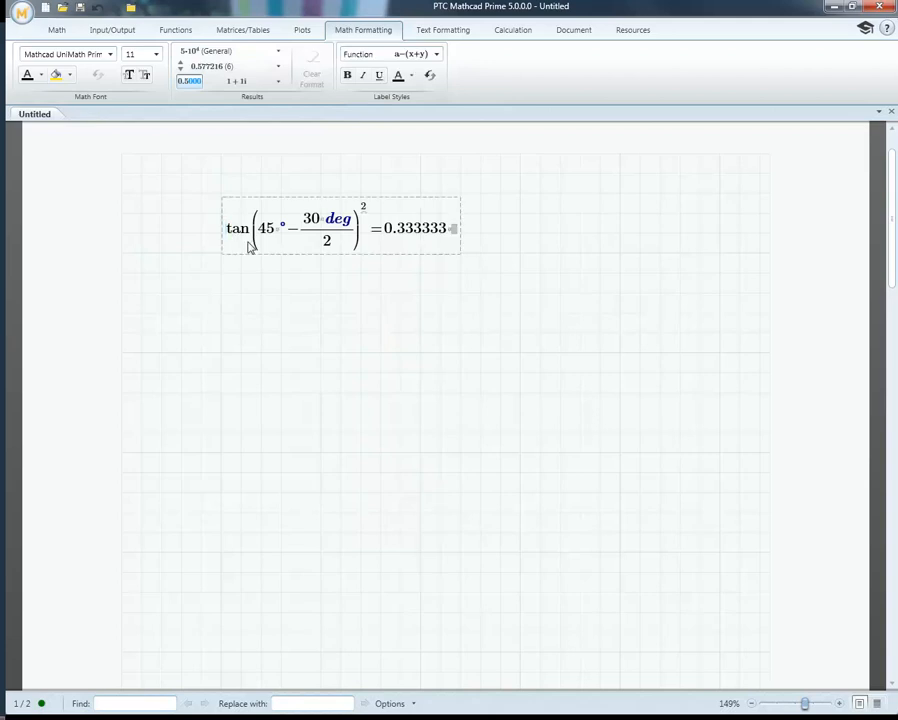
{"action": "type", "text": "k "}
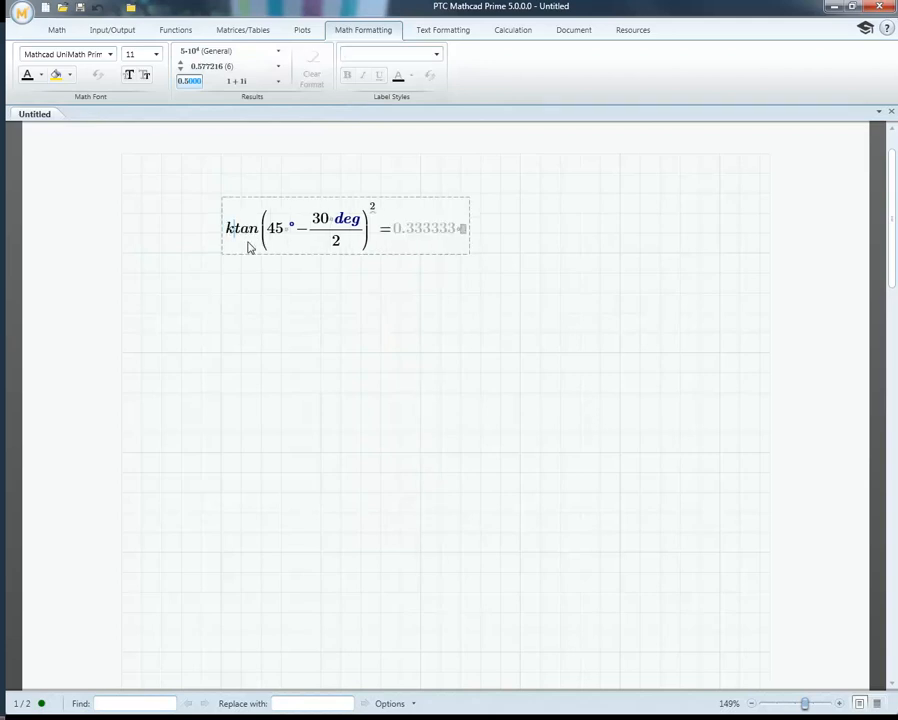
{"action": "type", "text": ":="}
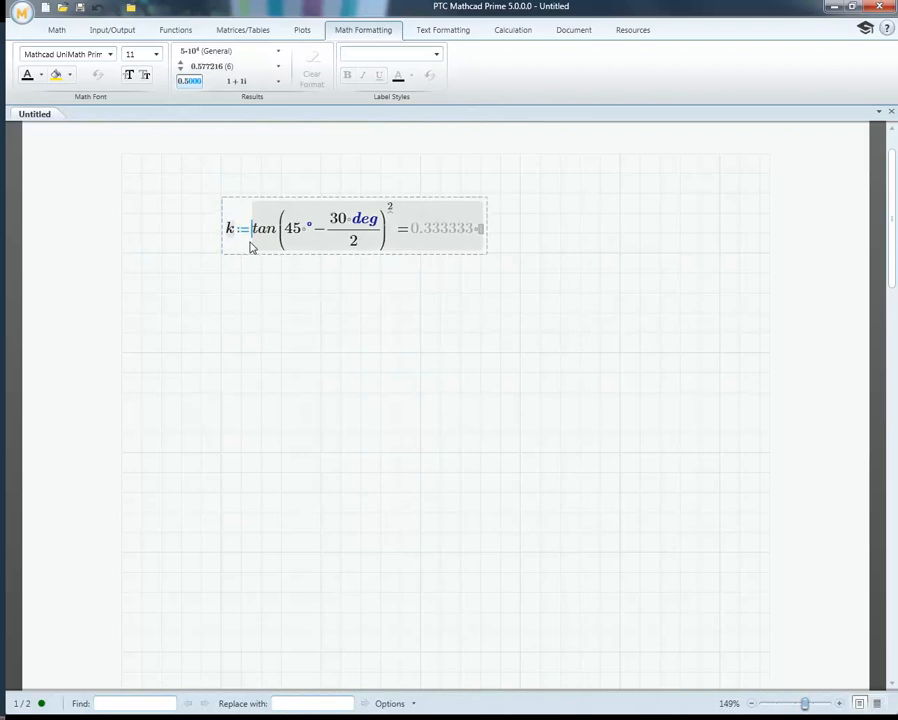
{"action": "left_click", "coordinate": [300, 292]}
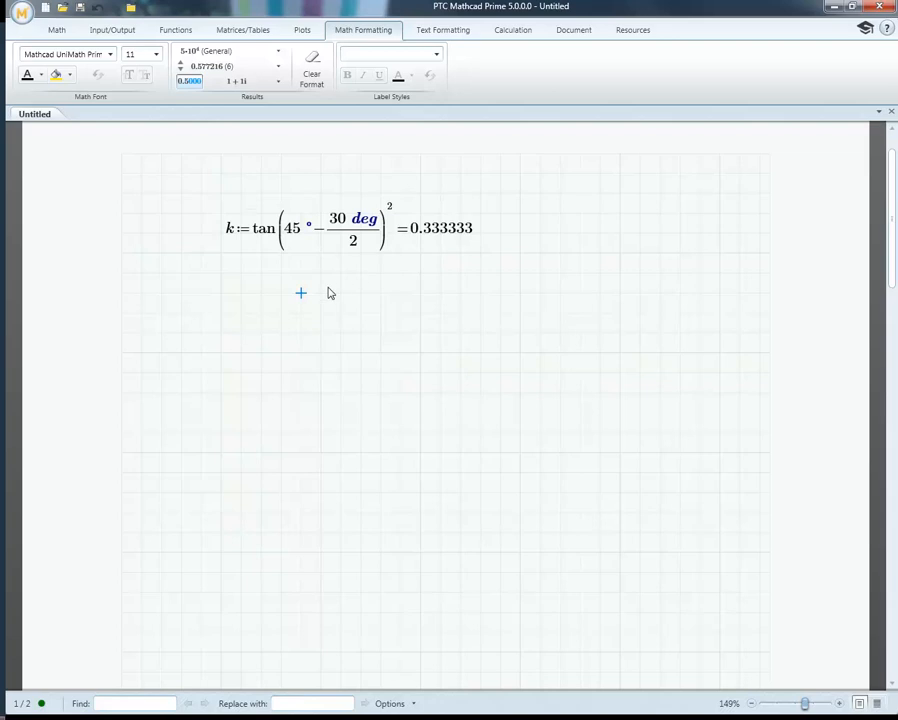
{"action": "left_click", "coordinate": [447, 230]}
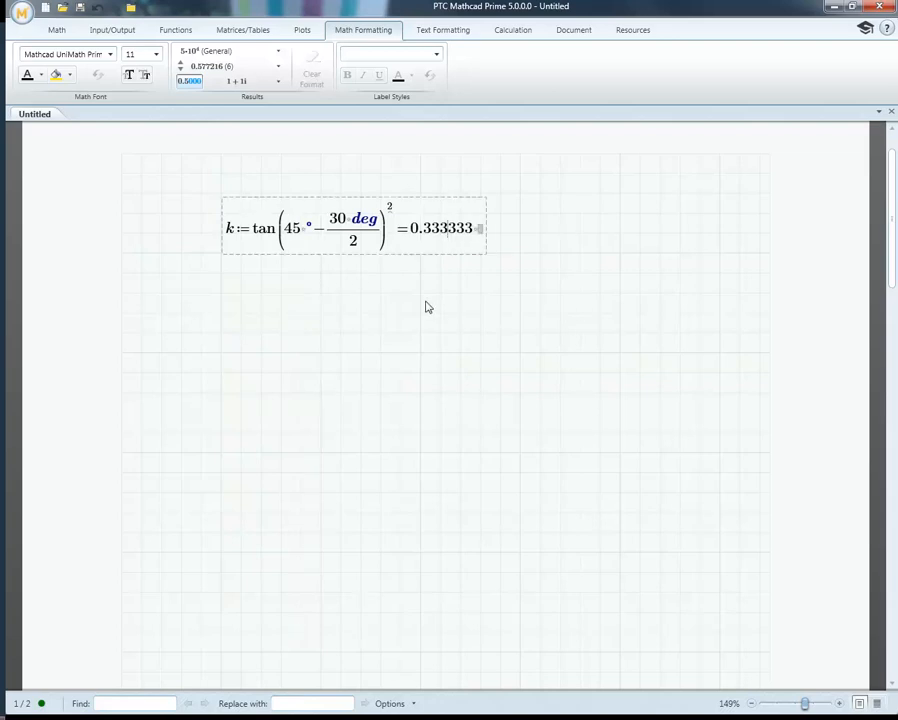
{"action": "left_click", "coordinate": [420, 292]}
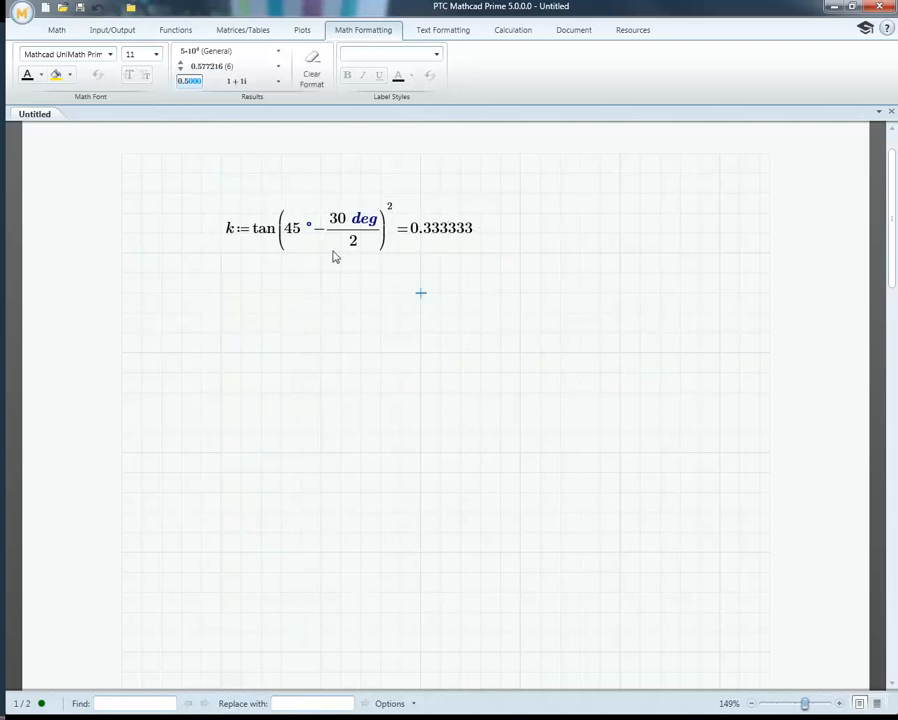
{"action": "left_click", "coordinate": [111, 57]}
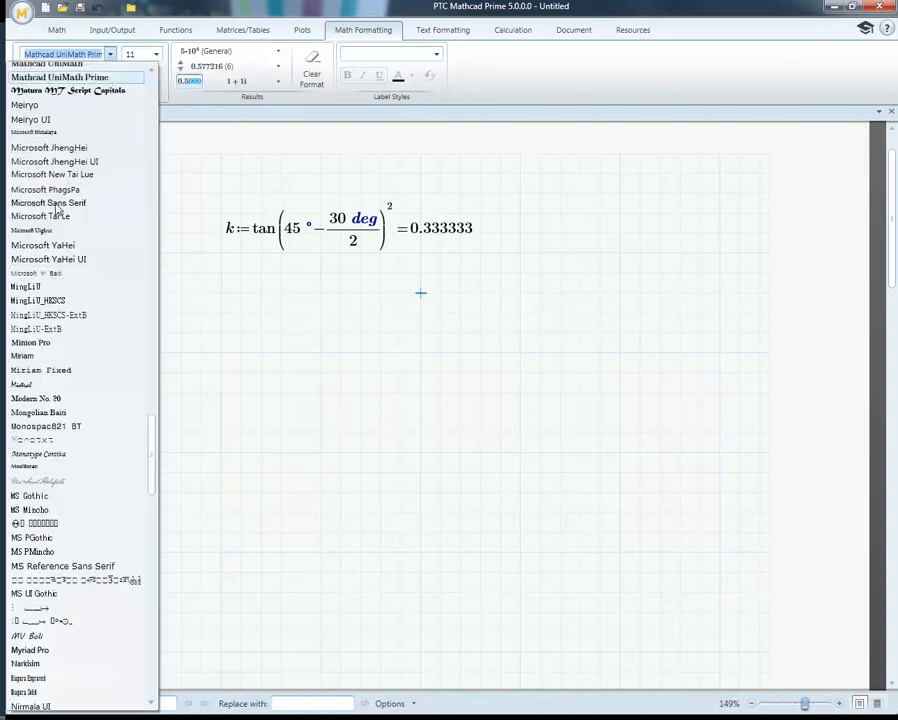
{"action": "left_click", "coordinate": [240, 275]}
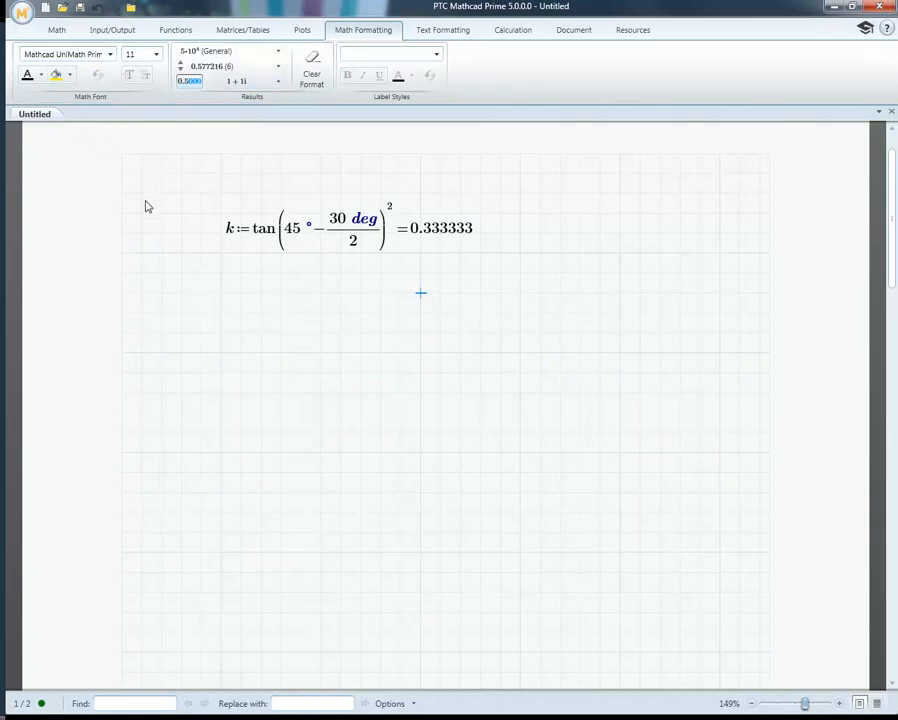
{"action": "left_click", "coordinate": [356, 279]}
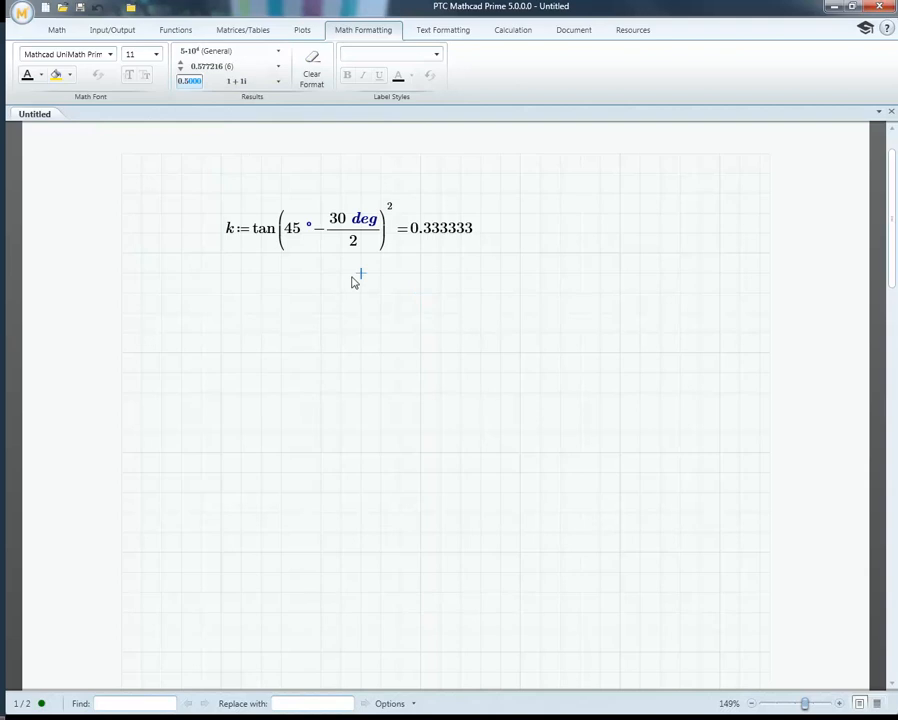
Set the display precision of k's result alone to three decimal places.
{"action": "left_click", "coordinate": [433, 228]}
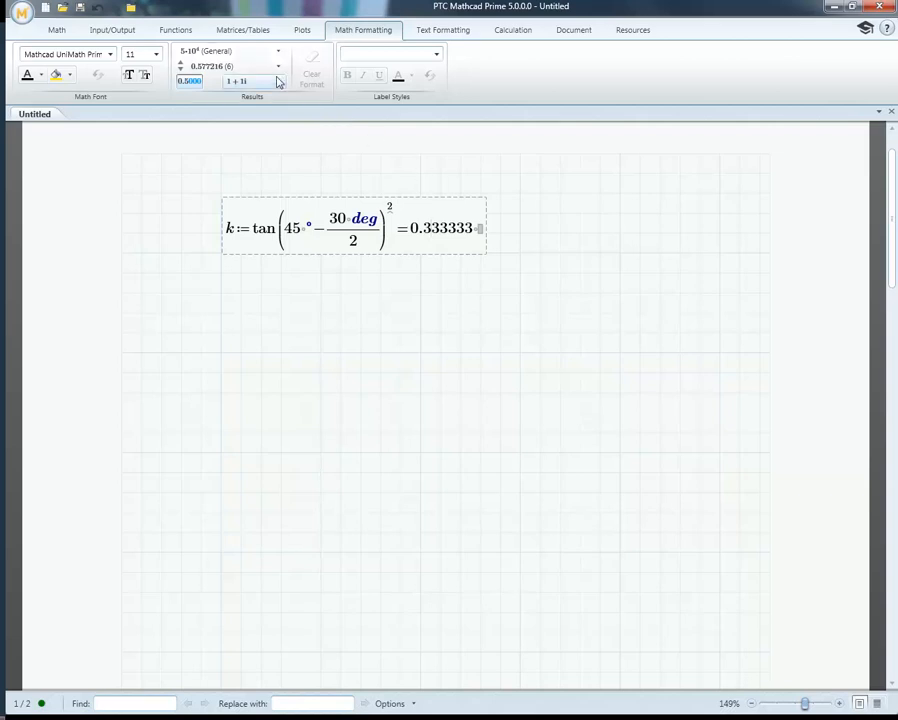
{"action": "left_click", "coordinate": [240, 70]}
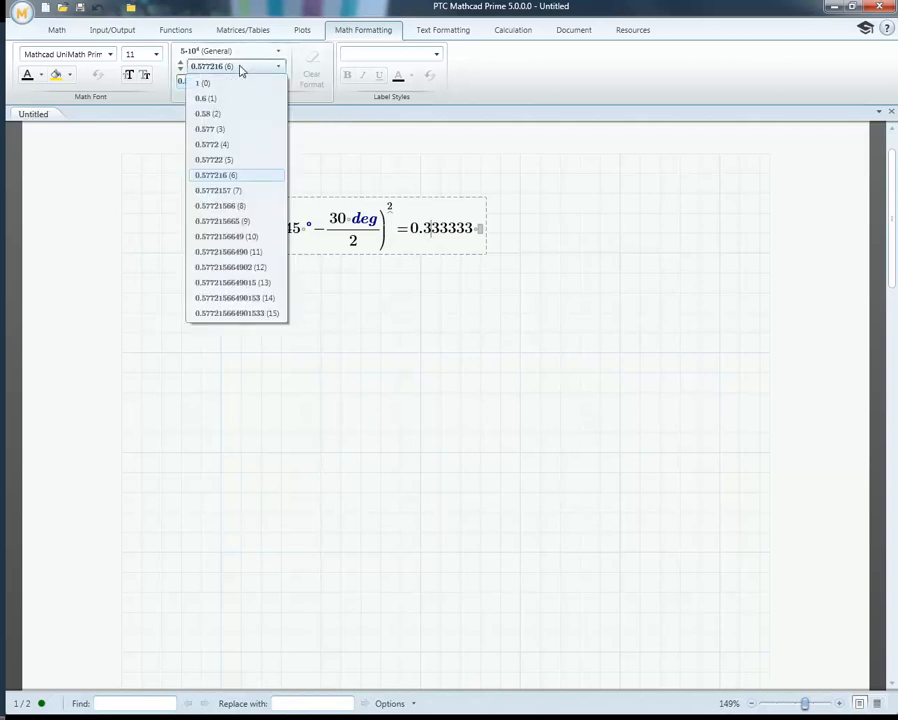
{"action": "left_click", "coordinate": [222, 130]}
{"action": "left_click", "coordinate": [619, 336]}
{"action": "left_click", "coordinate": [520, 233]}
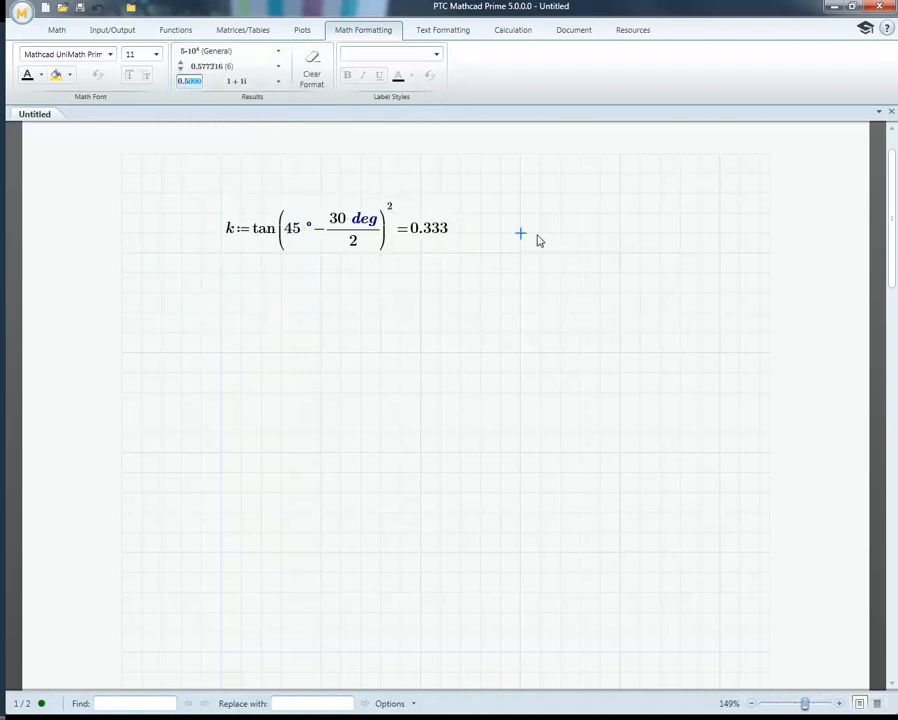
Set the worksheet's default result precision to two decimal places and turn off trailing zeros.
{"action": "left_click", "coordinate": [281, 70]}
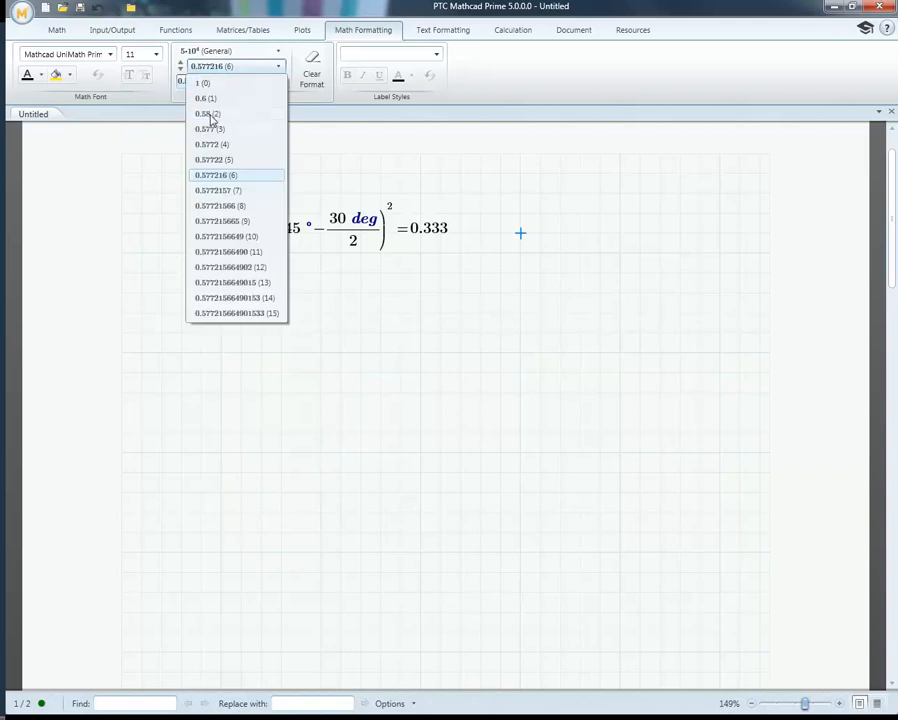
{"action": "left_click", "coordinate": [208, 114]}
{"action": "left_click", "coordinate": [400, 292]}
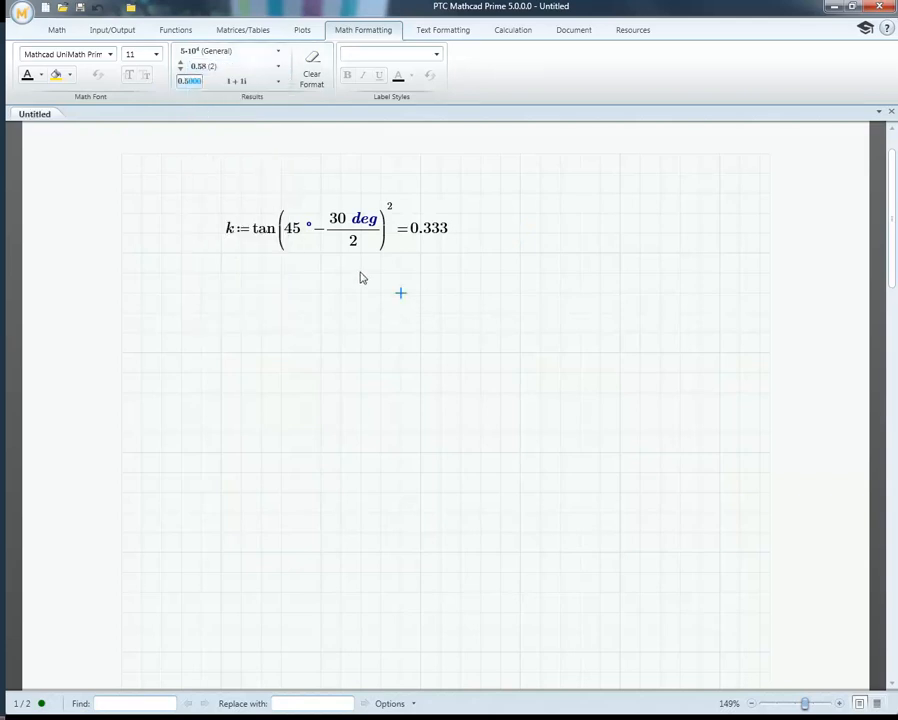
{"action": "left_click", "coordinate": [481, 214]}
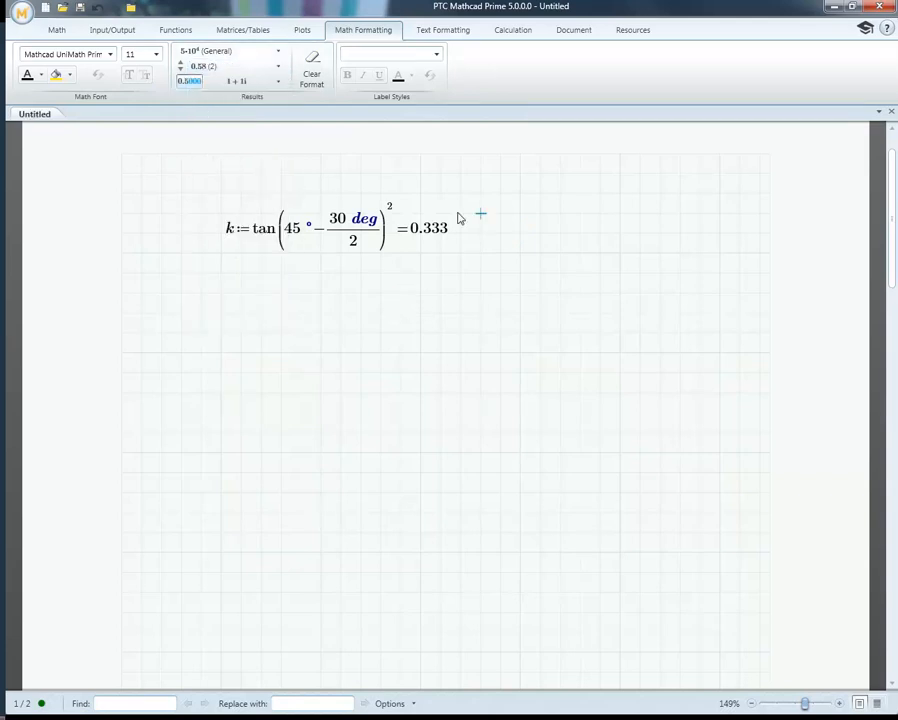
{"action": "left_click", "coordinate": [248, 67]}
{"action": "left_click", "coordinate": [183, 84]}
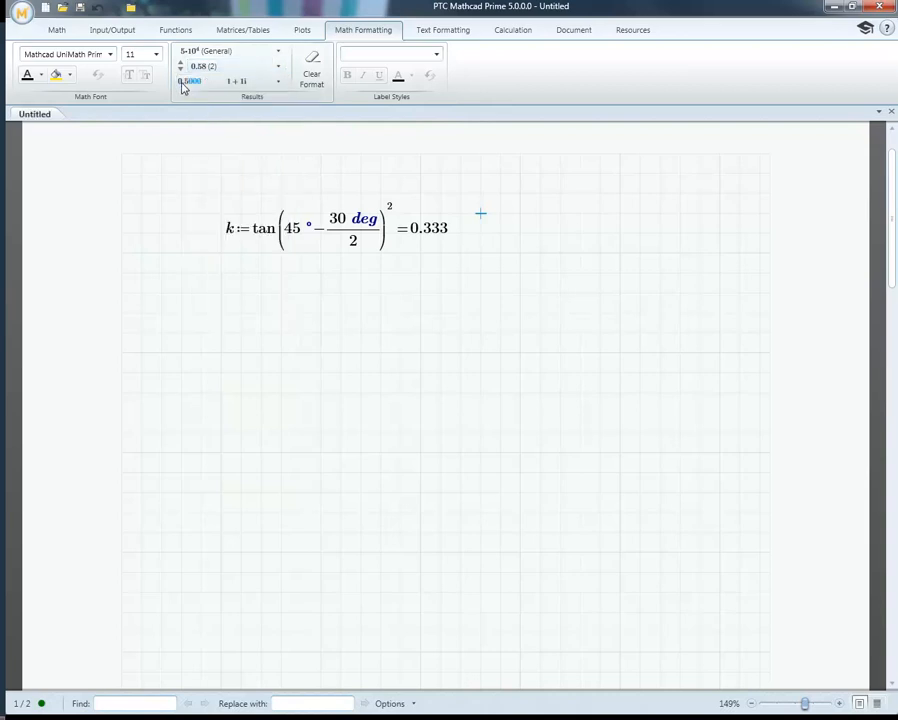
{"action": "left_click", "coordinate": [380, 292]}
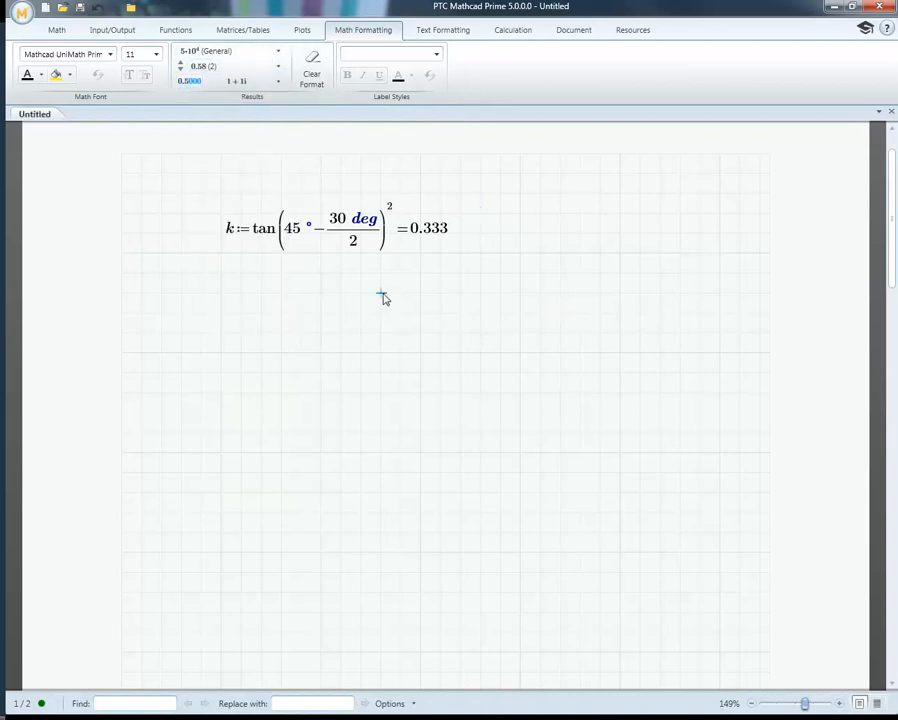
Set the worksheet's default result format to Decimal and its display precision to six decimal places.
{"action": "left_click", "coordinate": [277, 58]}
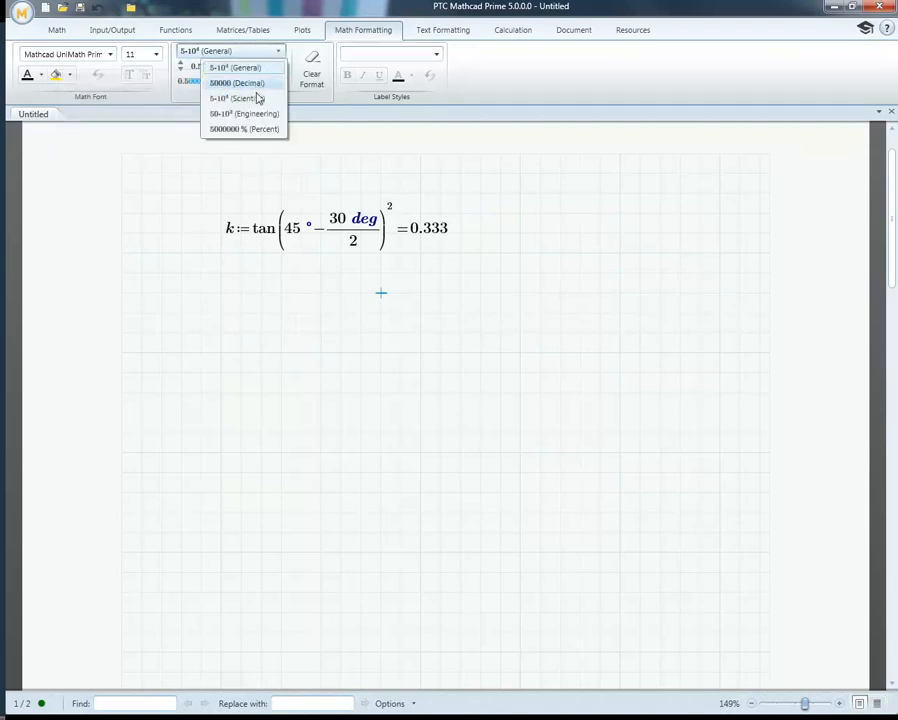
{"action": "left_click", "coordinate": [256, 86]}
{"action": "left_click", "coordinate": [362, 338]}
{"action": "left_click", "coordinate": [480, 194]}
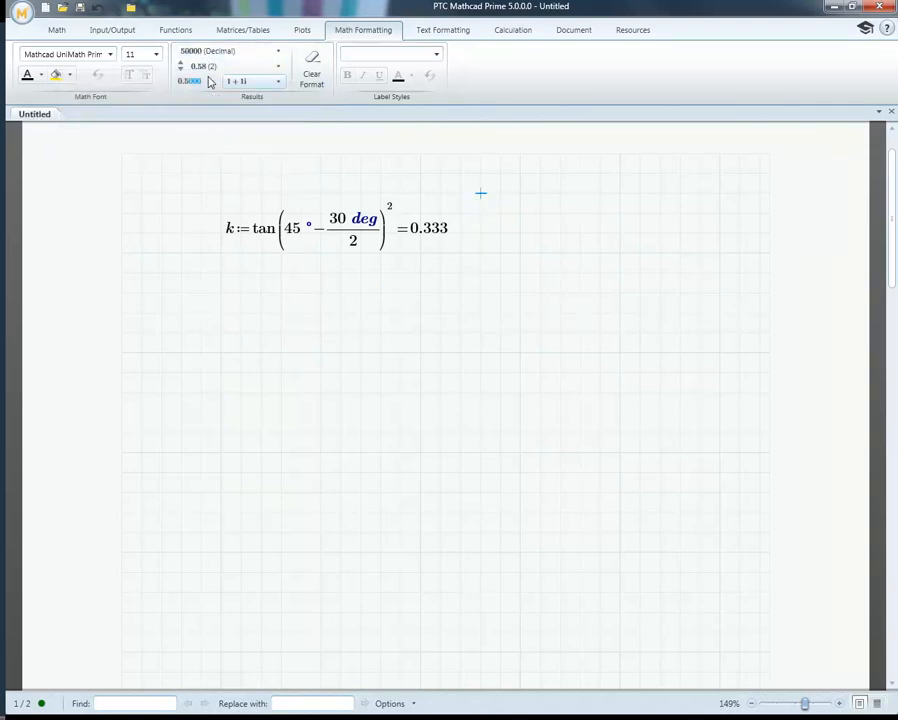
{"action": "left_click", "coordinate": [206, 67]}
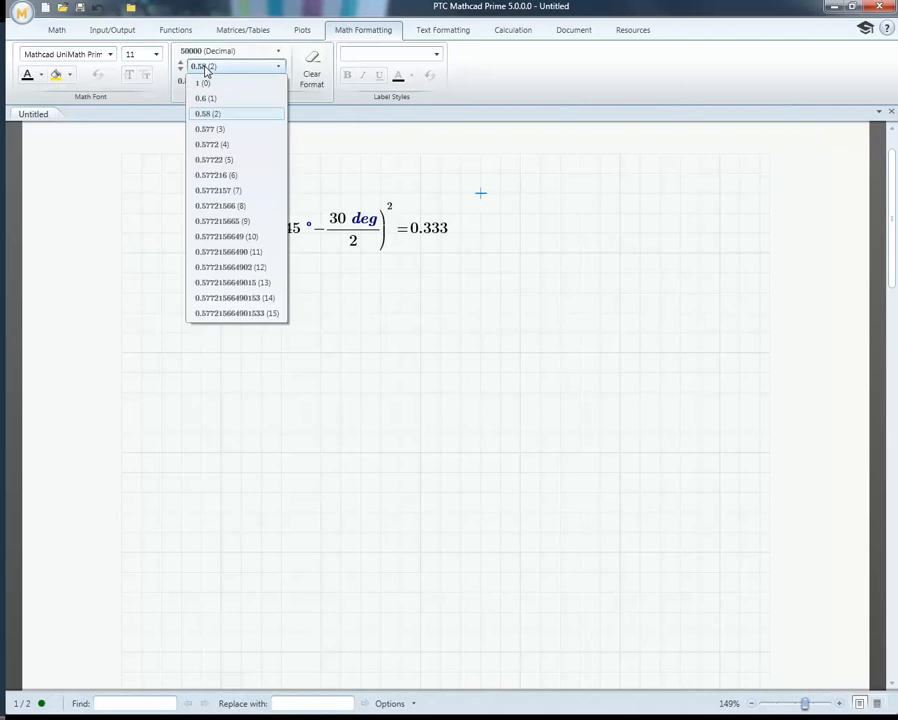
{"action": "left_click", "coordinate": [210, 175]}
{"action": "left_click", "coordinate": [441, 311]}
Move the k expression down by four grid steps and deselect it.
{"action": "left_click", "coordinate": [453, 227]}
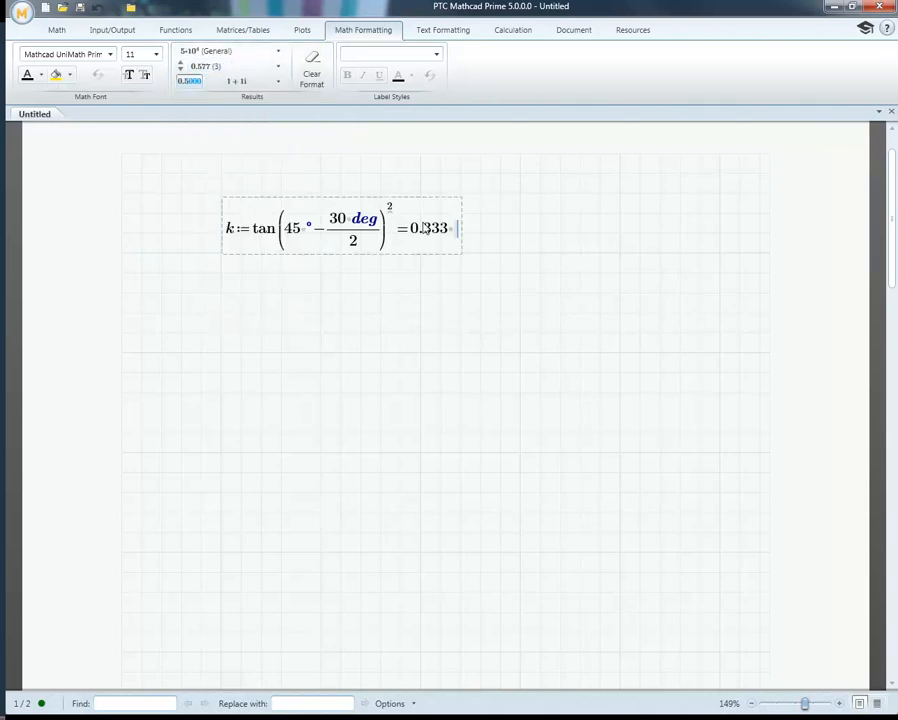
{"action": "left_click", "coordinate": [500, 254]}
{"action": "left_click_drag", "start_coordinate": [520, 250], "coordinate": [372, 258]}
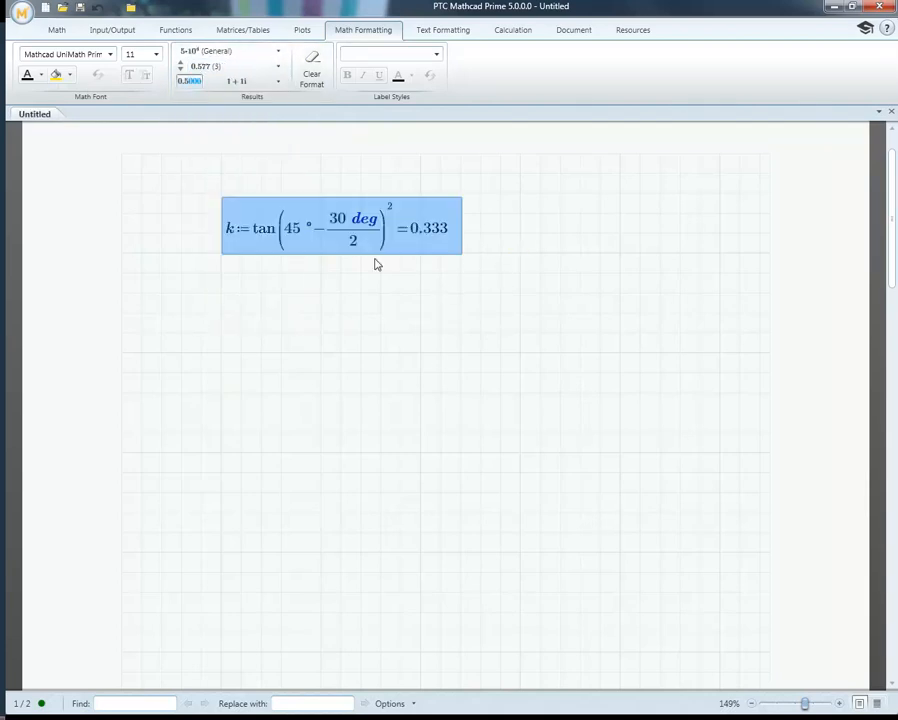
{"action": "key", "text": "Down"}
{"action": "key", "text": "Down"}
{"action": "key", "text": "Down"}
{"action": "key", "text": "Down"}
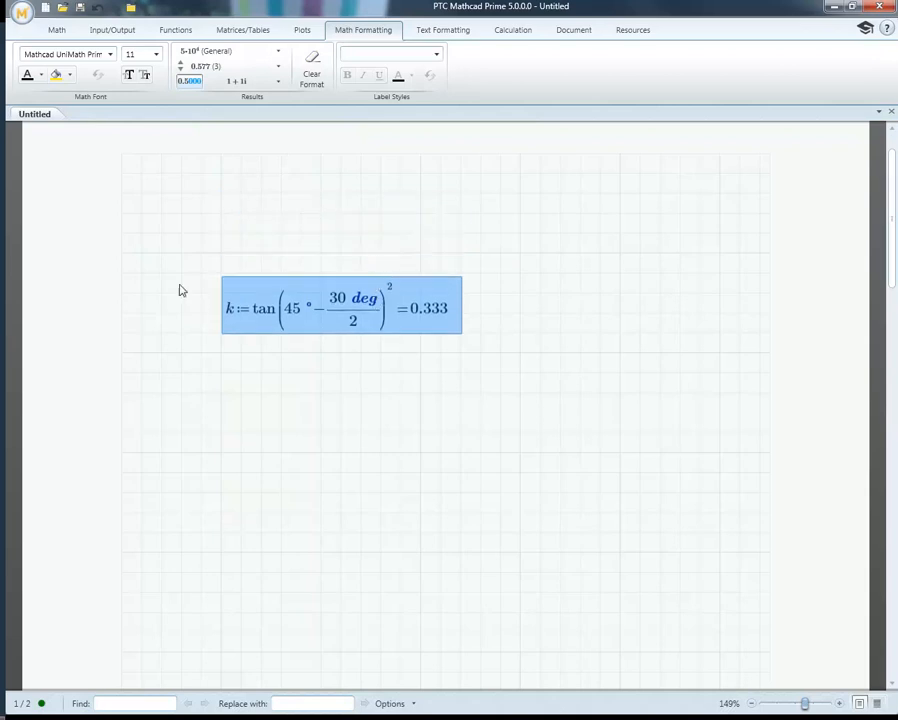
{"action": "left_click", "coordinate": [161, 373]}
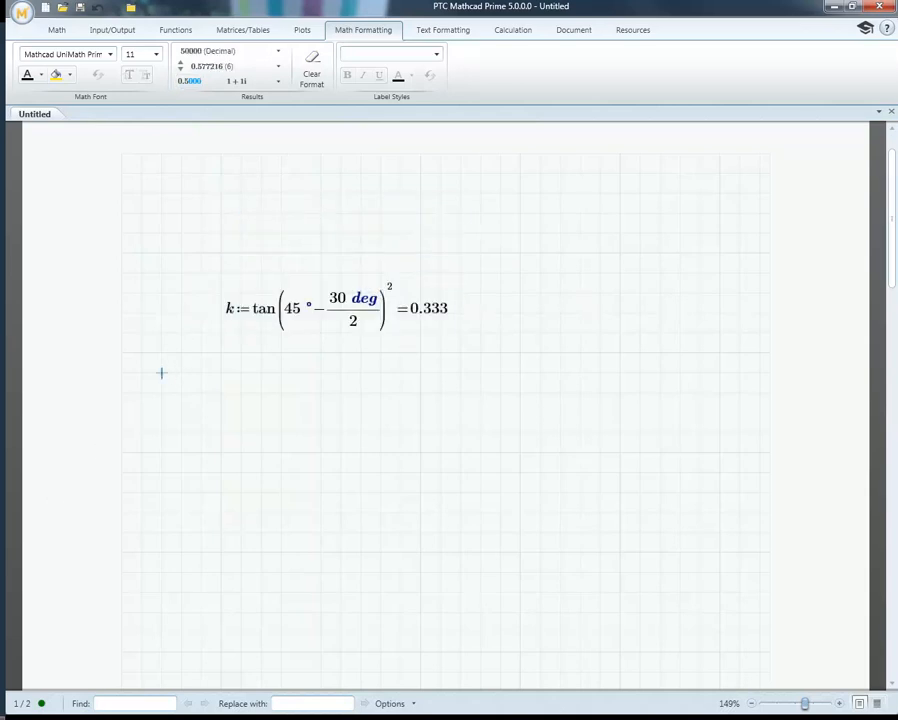
Clear the worksheet's custom result formatting and set the default display precision to six decimal places.
{"action": "left_click", "coordinate": [401, 433]}
{"action": "left_click", "coordinate": [440, 253]}
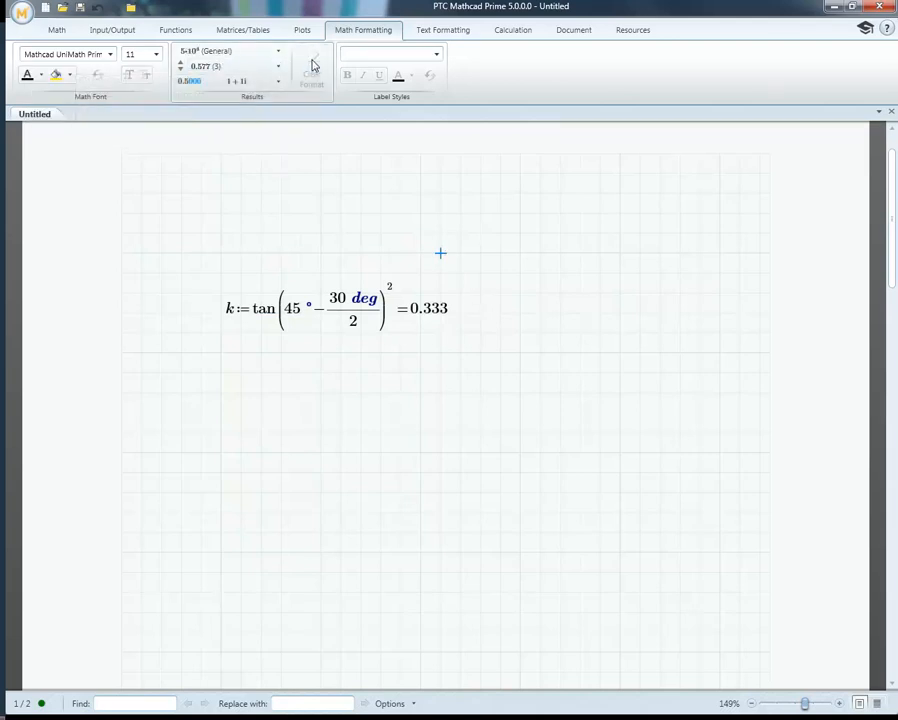
{"action": "left_click", "coordinate": [220, 66]}
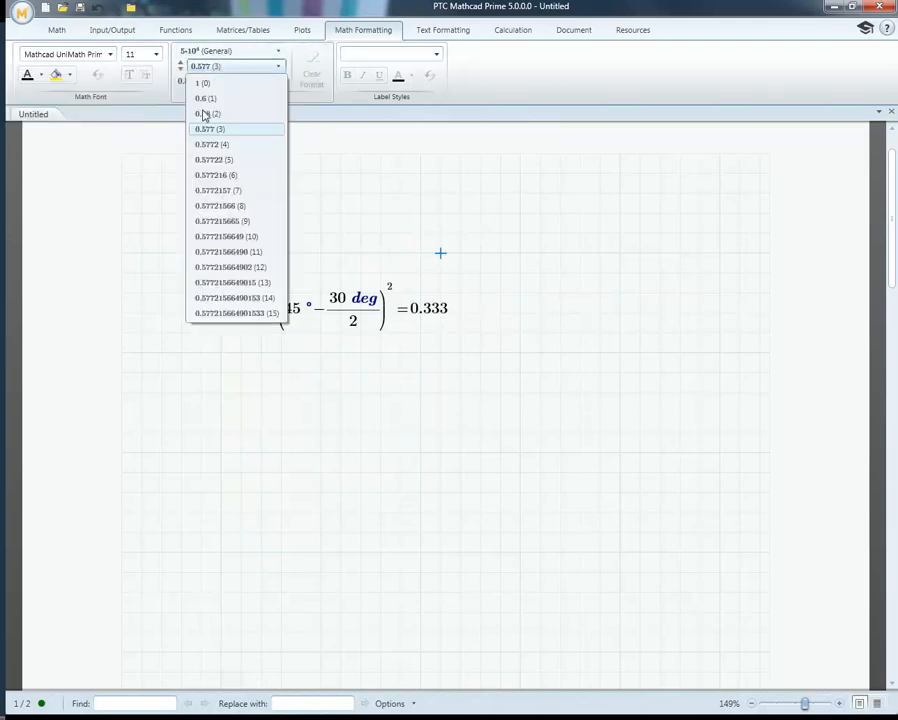
{"action": "left_click", "coordinate": [204, 175]}
{"action": "left_click", "coordinate": [380, 255]}
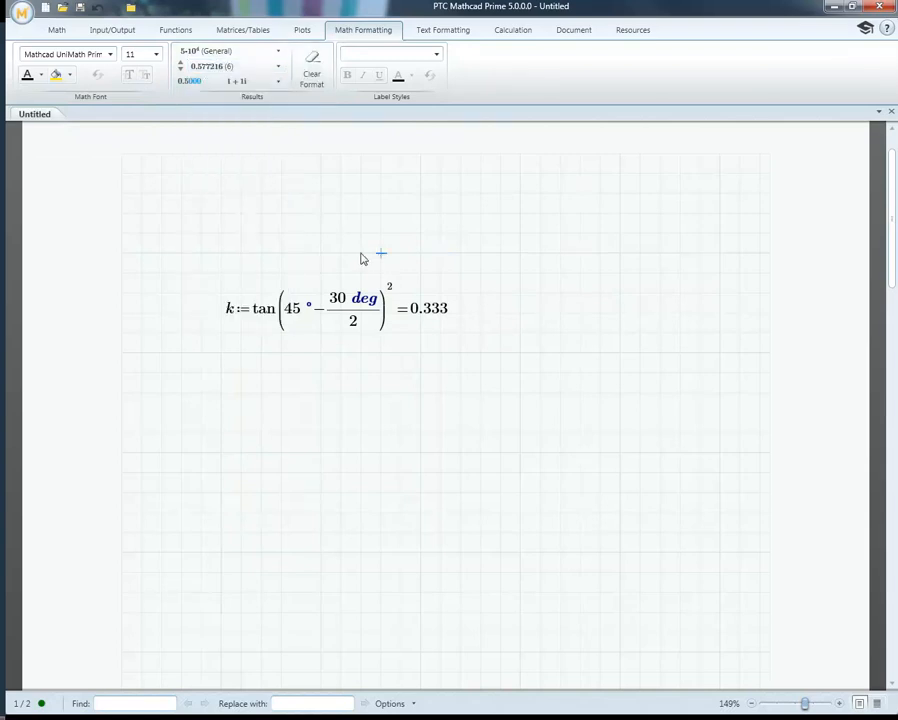
{"action": "left_click", "coordinate": [221, 213]}
{"action": "left_click", "coordinate": [619, 273]}
Browse the complete function list, examining the Bessel, Complex Numbers, and Curve Fitting and Smoothing categories and the description of loess.
{"action": "left_click", "coordinate": [177, 32]}
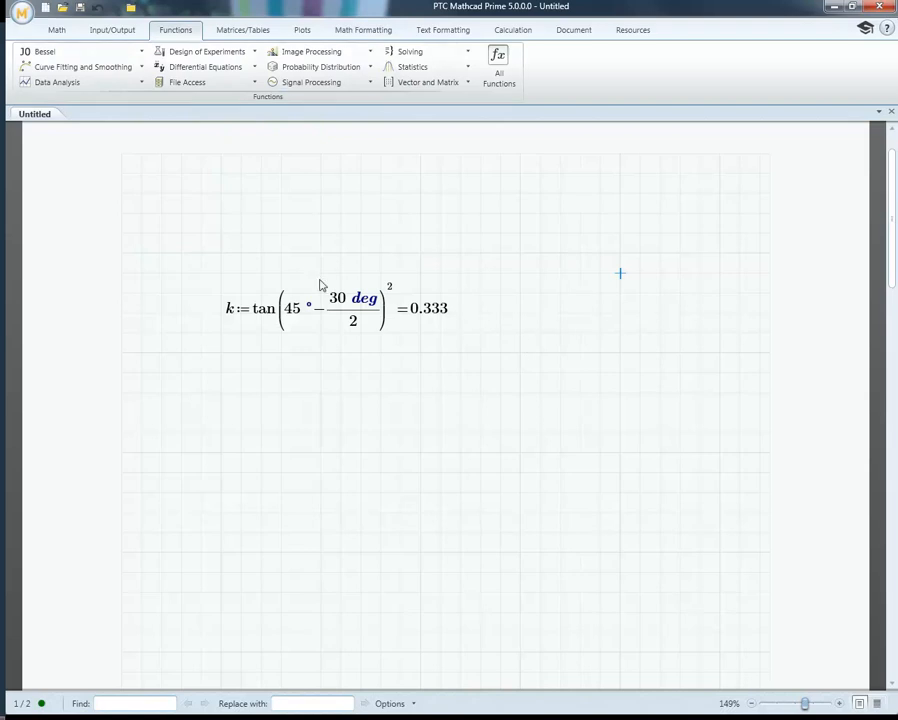
{"action": "left_click", "coordinate": [261, 253]}
{"action": "left_click", "coordinate": [499, 60]}
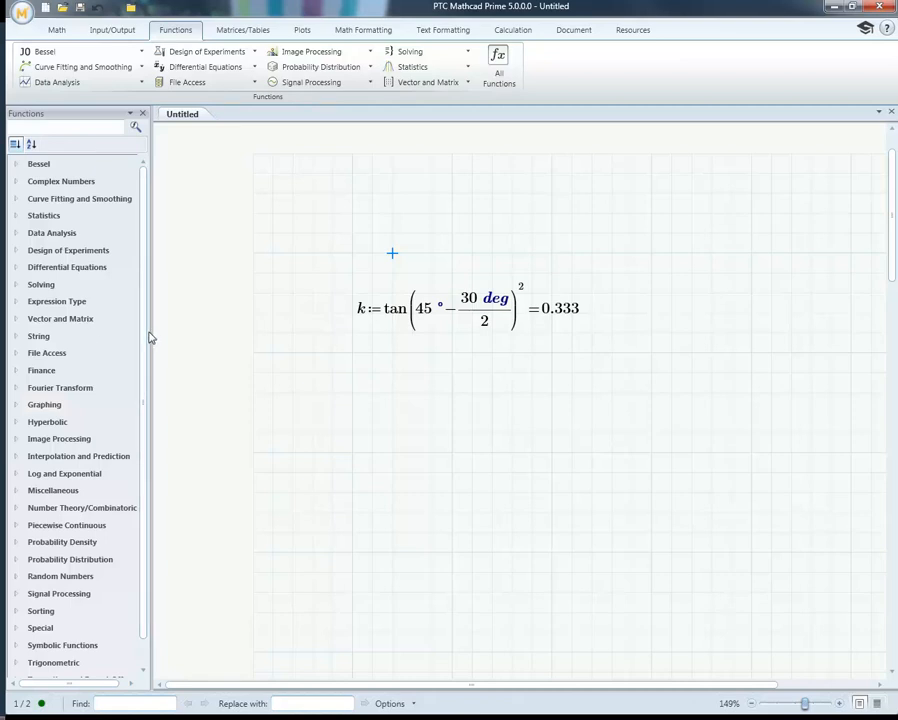
{"action": "left_click", "coordinate": [18, 166]}
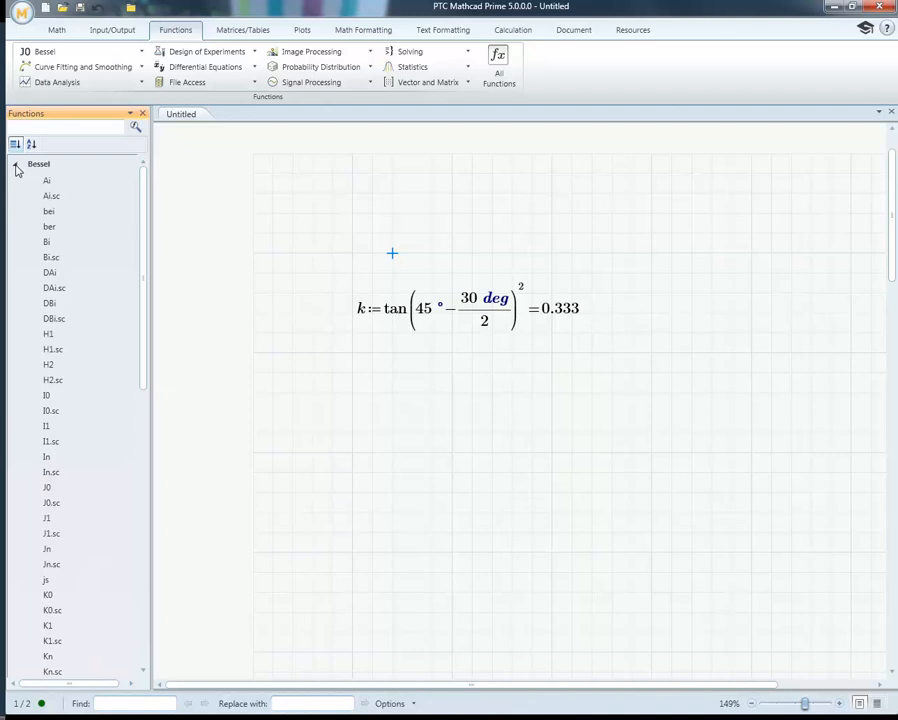
{"action": "left_click", "coordinate": [16, 166]}
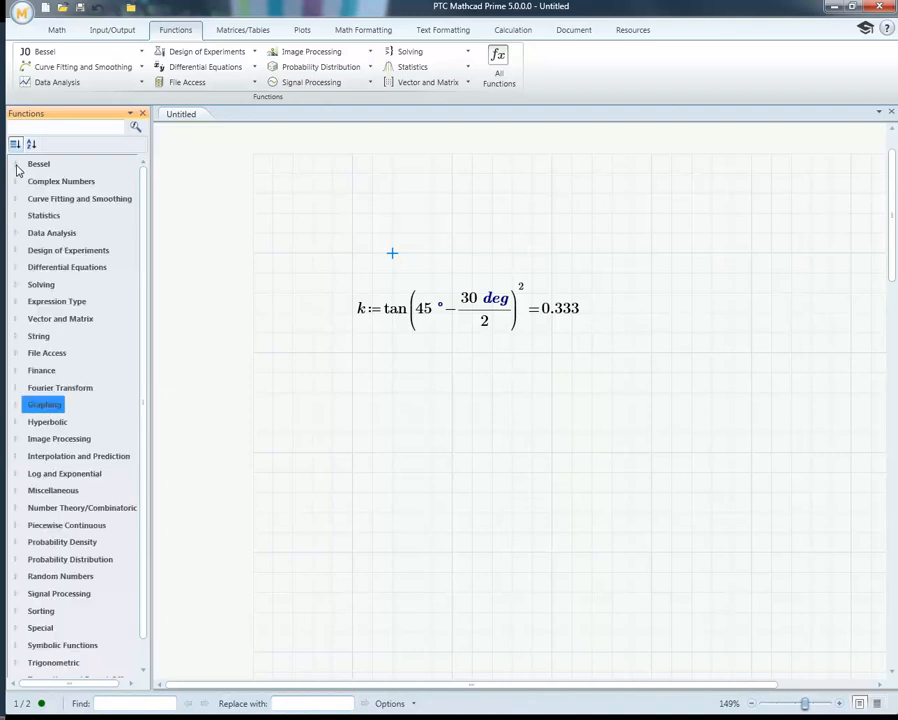
{"action": "left_click", "coordinate": [16, 182]}
{"action": "left_click", "coordinate": [15, 182]}
{"action": "left_click", "coordinate": [16, 199]}
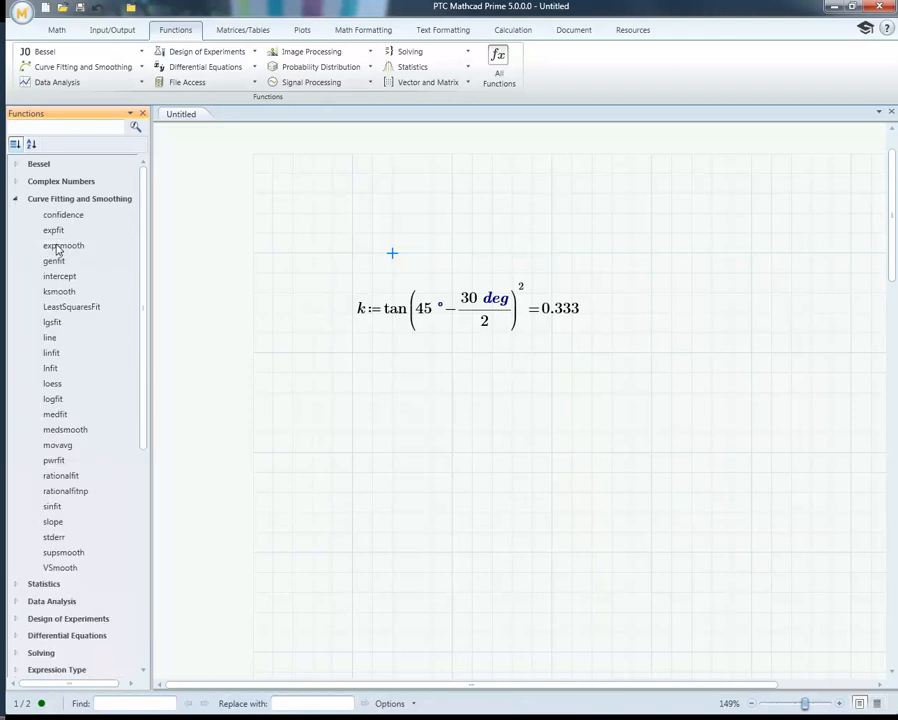
{"action": "mouse_move", "coordinate": [57, 250]}
{"action": "mouse_move", "coordinate": [61, 390]}
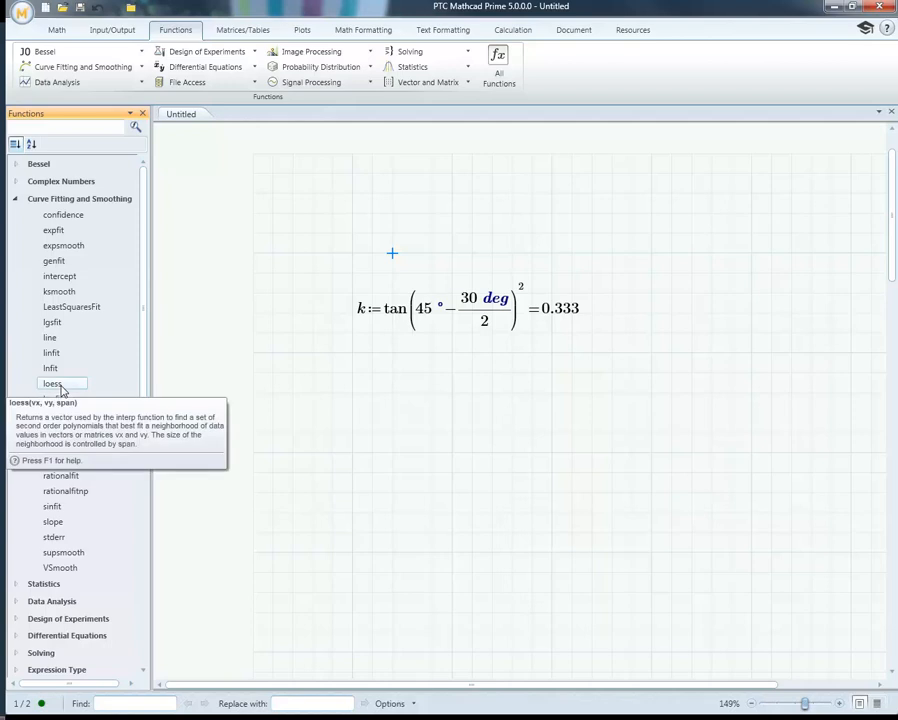
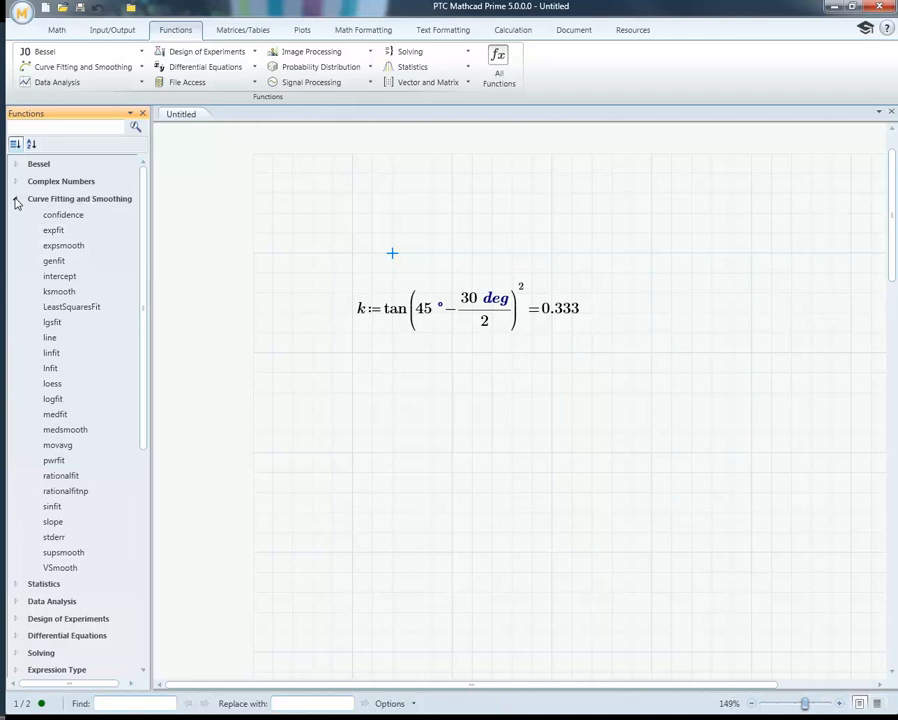
Collapse Curve Fitting and Smoothing and examine the Statistics, Data Analysis, Differential Equations and Solving function categories.
{"action": "left_click", "coordinate": [16, 200]}
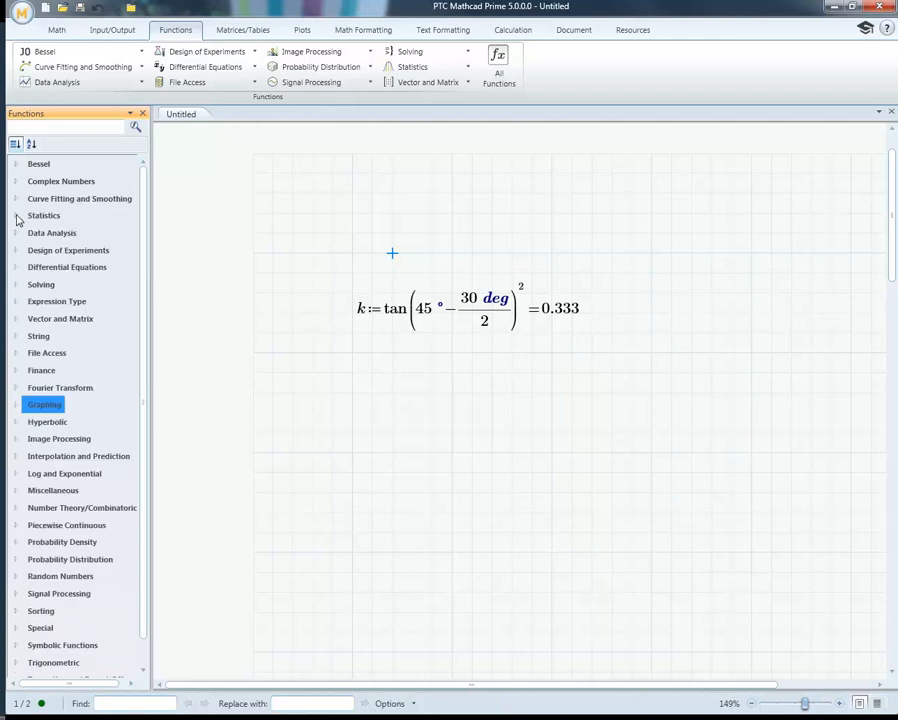
{"action": "left_click", "coordinate": [16, 216]}
{"action": "left_click", "coordinate": [16, 217]}
{"action": "left_click", "coordinate": [15, 234]}
{"action": "left_click", "coordinate": [15, 234]}
{"action": "left_click", "coordinate": [16, 268]}
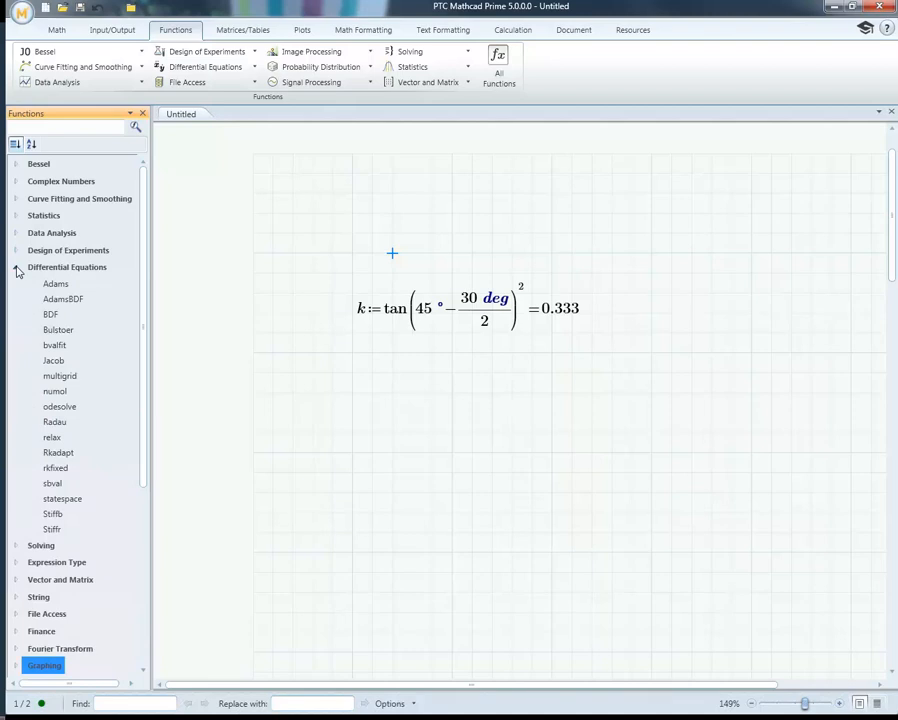
{"action": "left_click", "coordinate": [16, 268]}
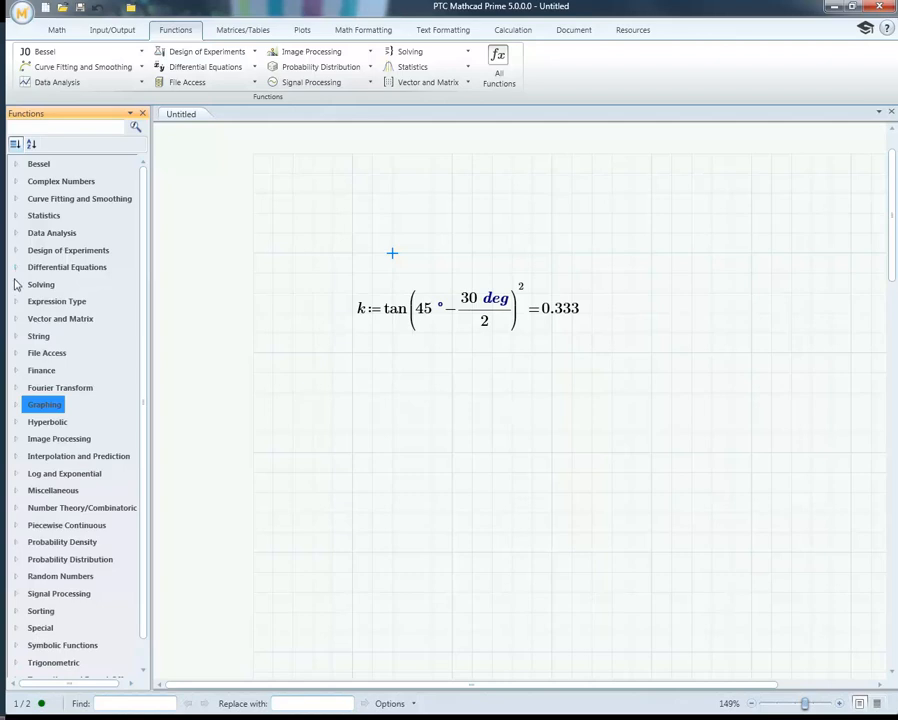
{"action": "left_click", "coordinate": [15, 286]}
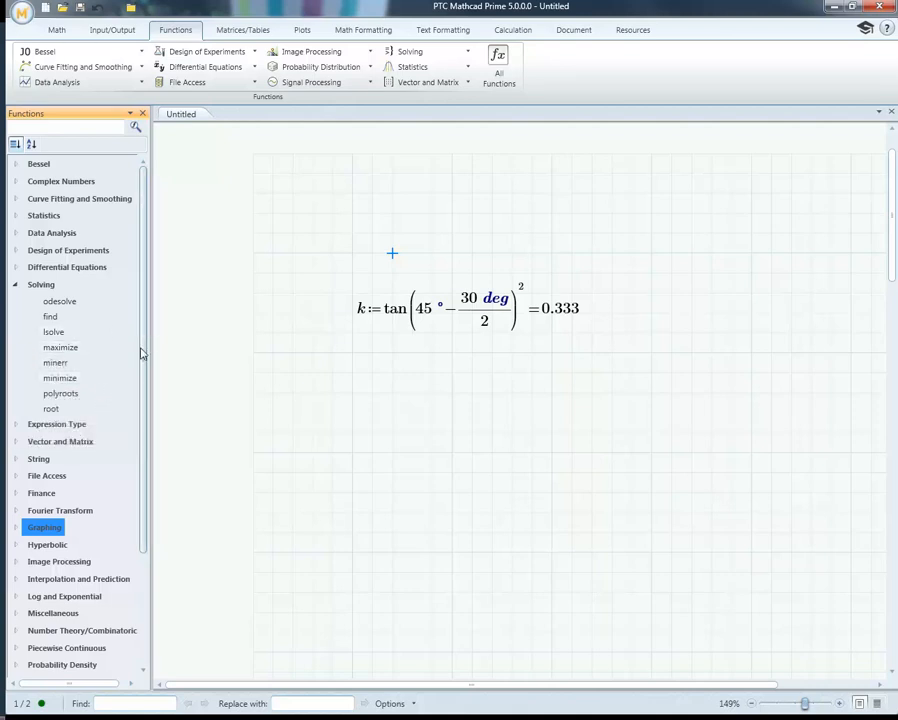
{"action": "left_click", "coordinate": [16, 285]}
Examine the Expression Type and Vector and Matrix function categories, including the description of eigenvals, and collapse both.
{"action": "left_click", "coordinate": [16, 302]}
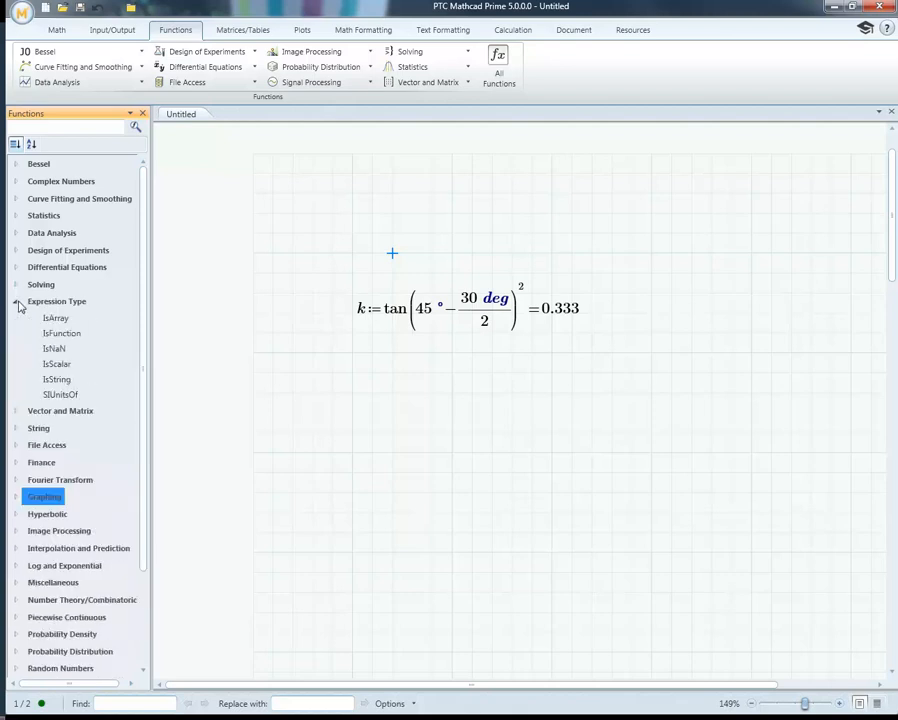
{"action": "left_click", "coordinate": [16, 411]}
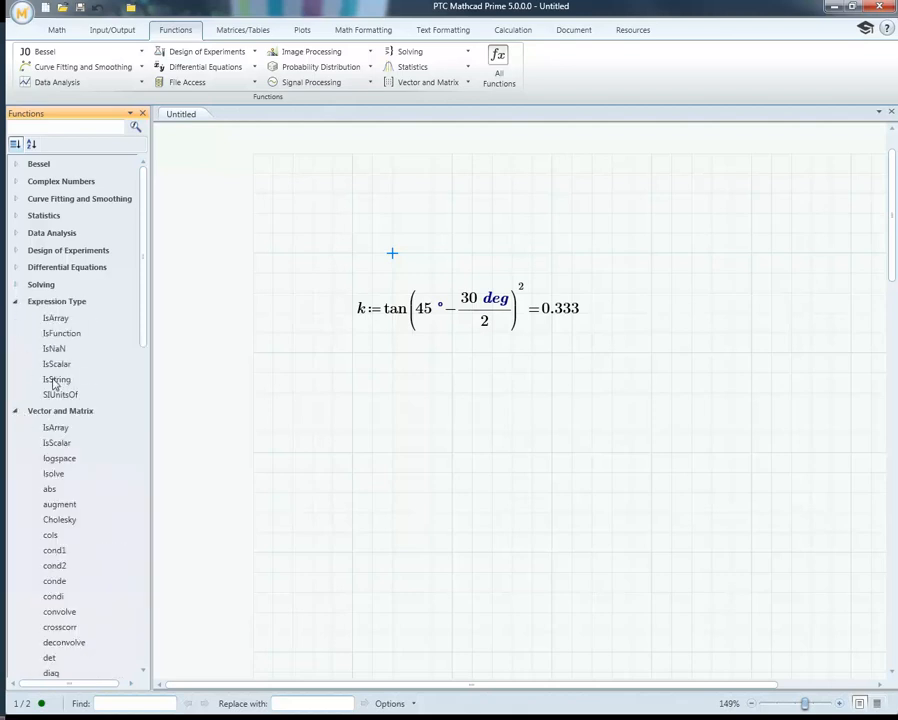
{"action": "left_click_drag", "start_coordinate": [145, 314], "coordinate": [146, 442]}
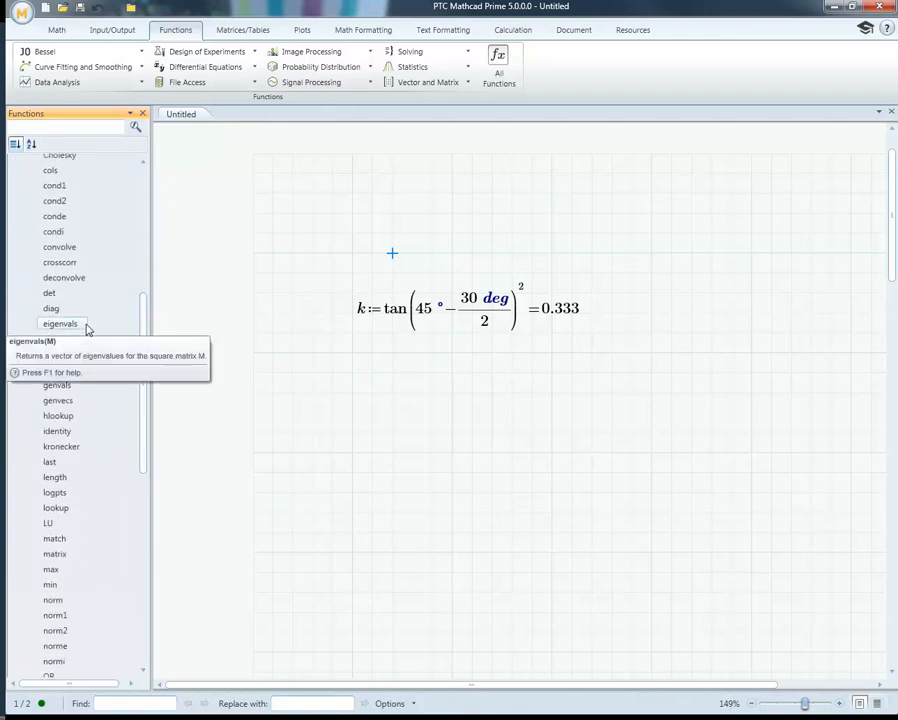
{"action": "left_click_drag", "start_coordinate": [144, 356], "coordinate": [146, 234]}
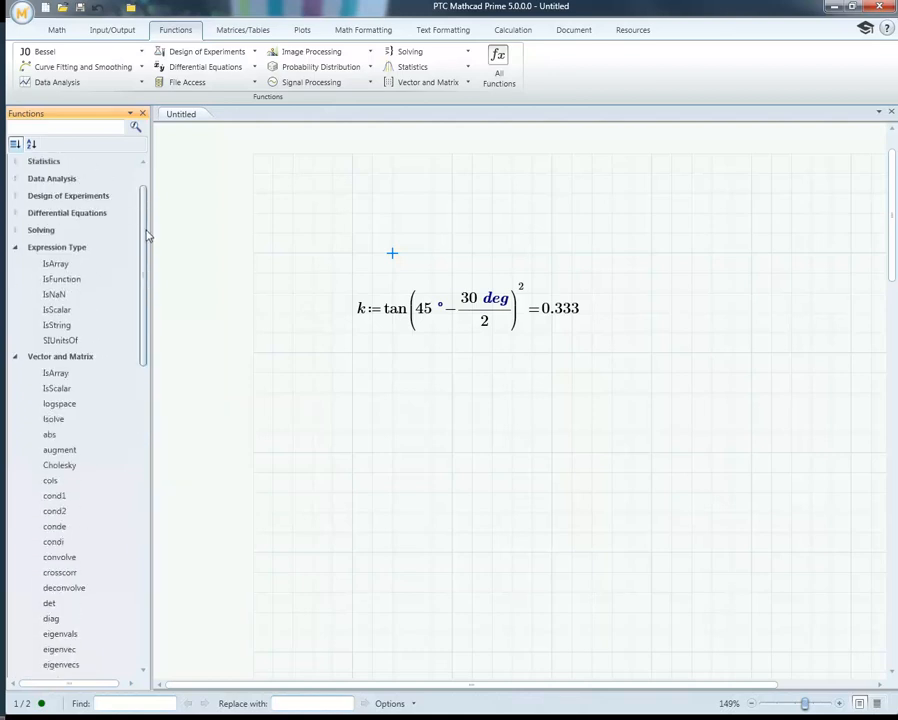
{"action": "left_click", "coordinate": [15, 356]}
{"action": "left_click", "coordinate": [15, 247]}
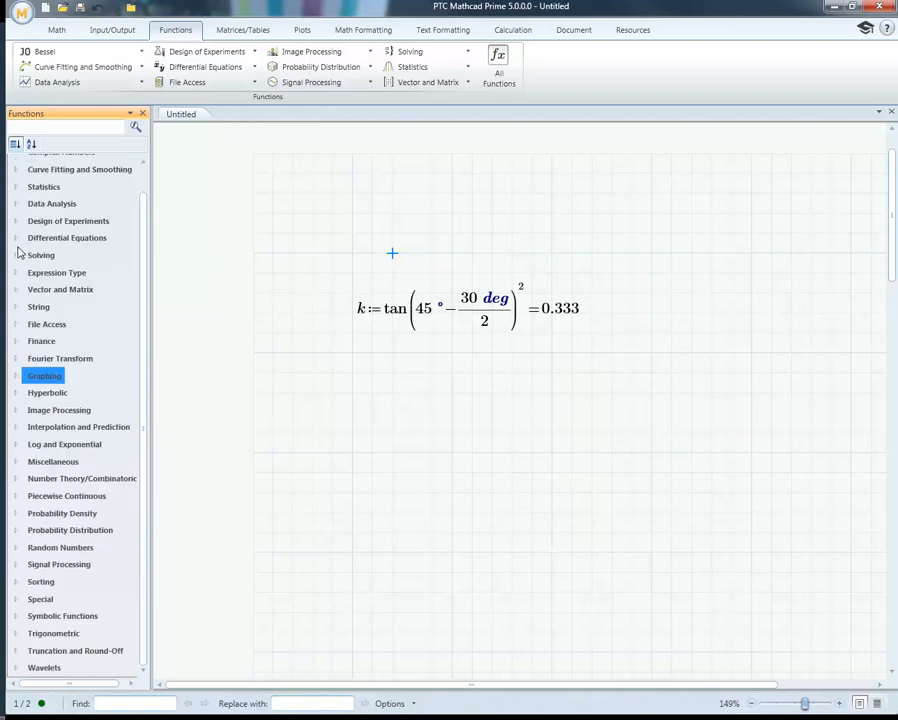
Examine the Interpolation and Prediction, Log and Exponential, and Miscellaneous function categories, and collapse them.
{"action": "left_click", "coordinate": [15, 428]}
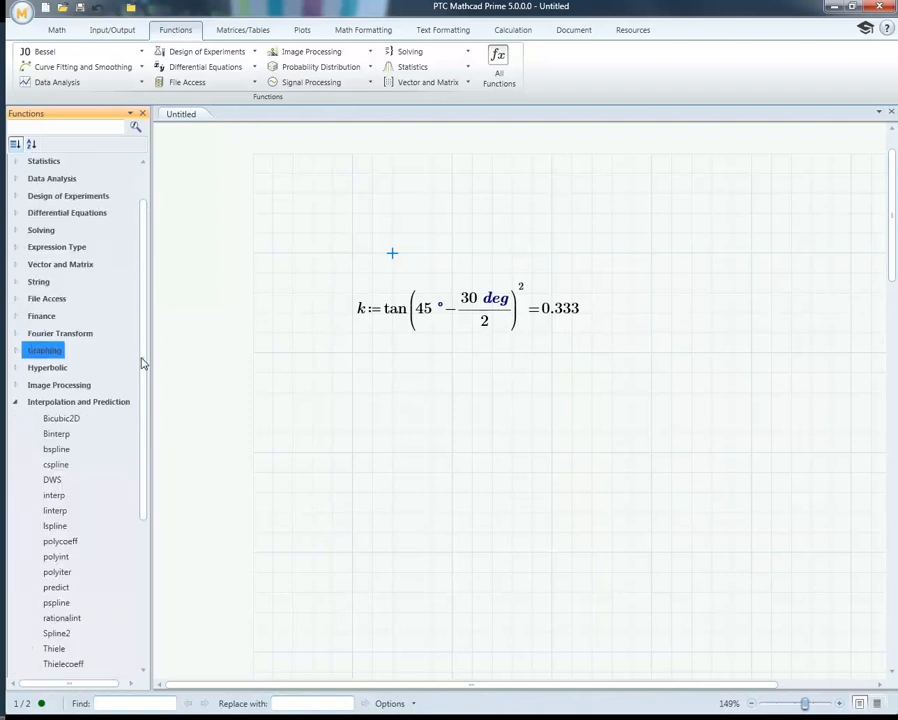
{"action": "left_click_drag", "start_coordinate": [144, 354], "coordinate": [142, 476]}
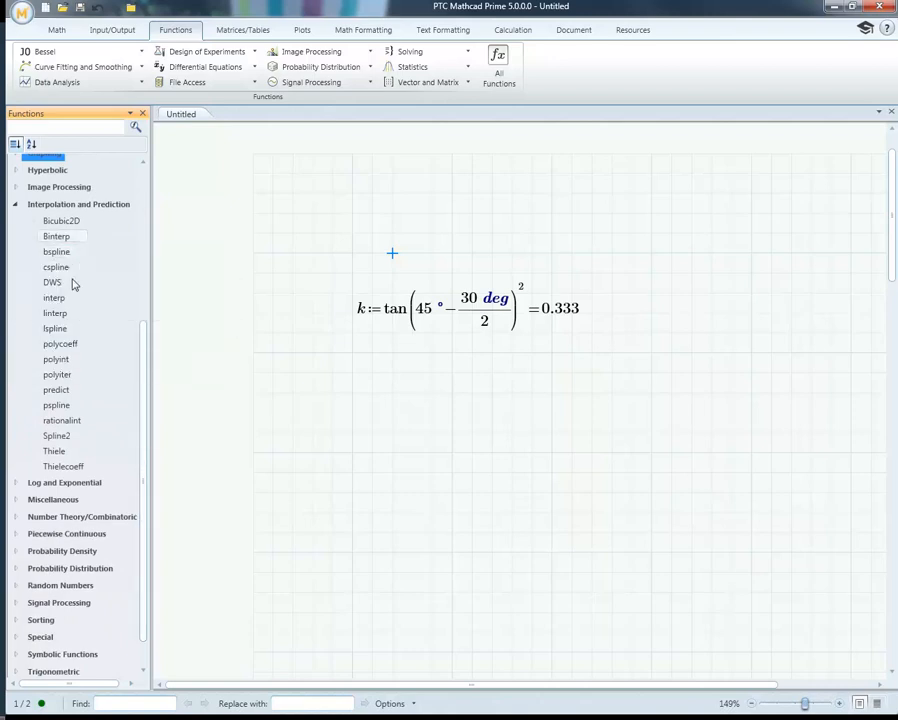
{"action": "left_click_drag", "start_coordinate": [144, 376], "coordinate": [146, 419]}
{"action": "left_click", "coordinate": [15, 444]}
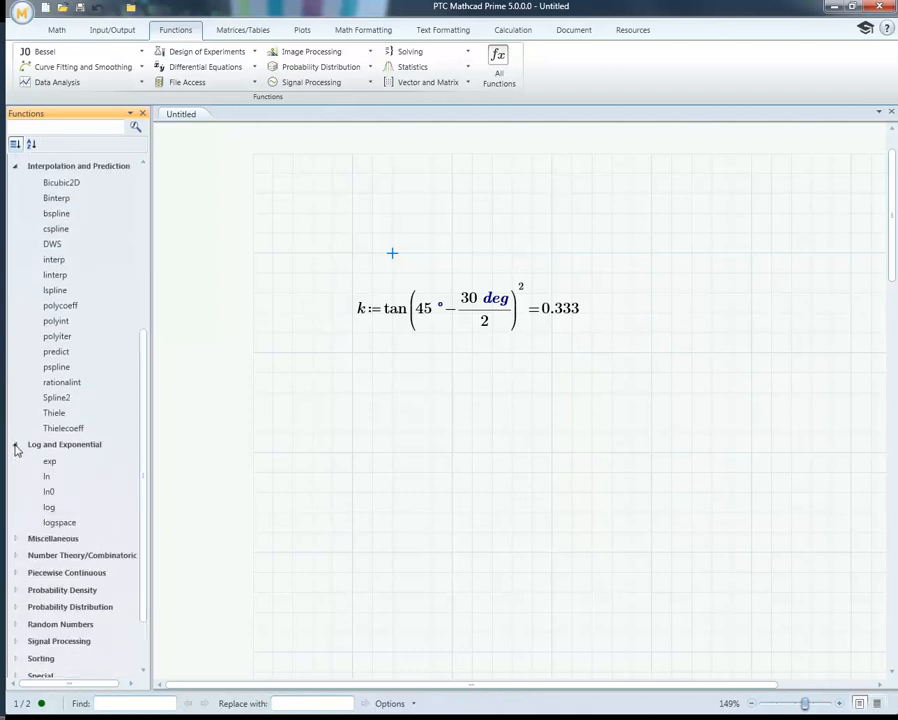
{"action": "scroll", "coordinate": [142, 393], "scroll_direction": "down", "scroll_amount": 2}
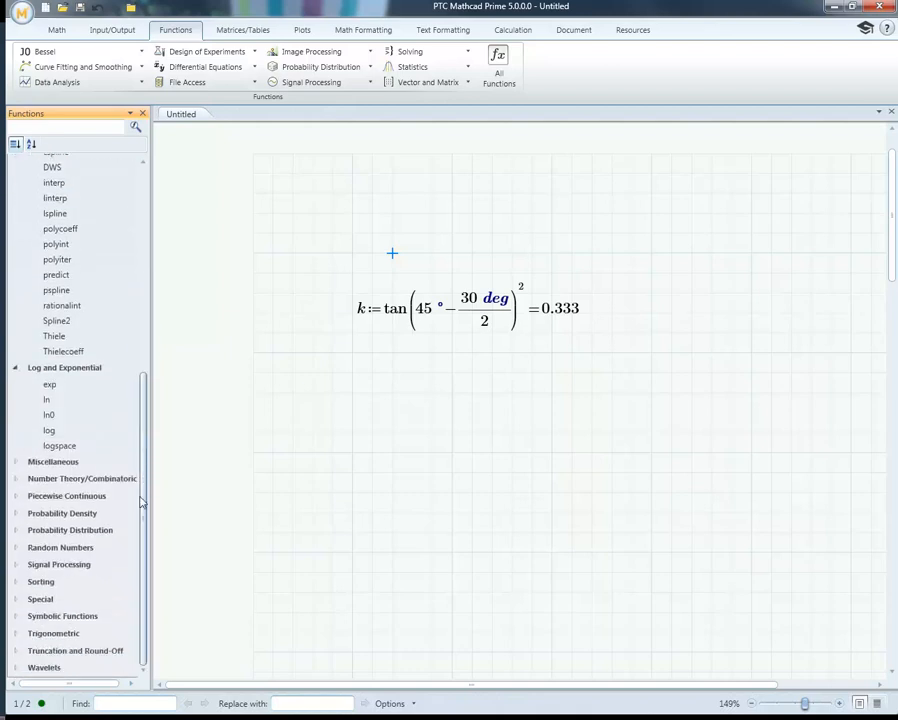
{"action": "left_click", "coordinate": [15, 461]}
{"action": "scroll", "coordinate": [141, 420], "scroll_direction": "down", "scroll_amount": 3}
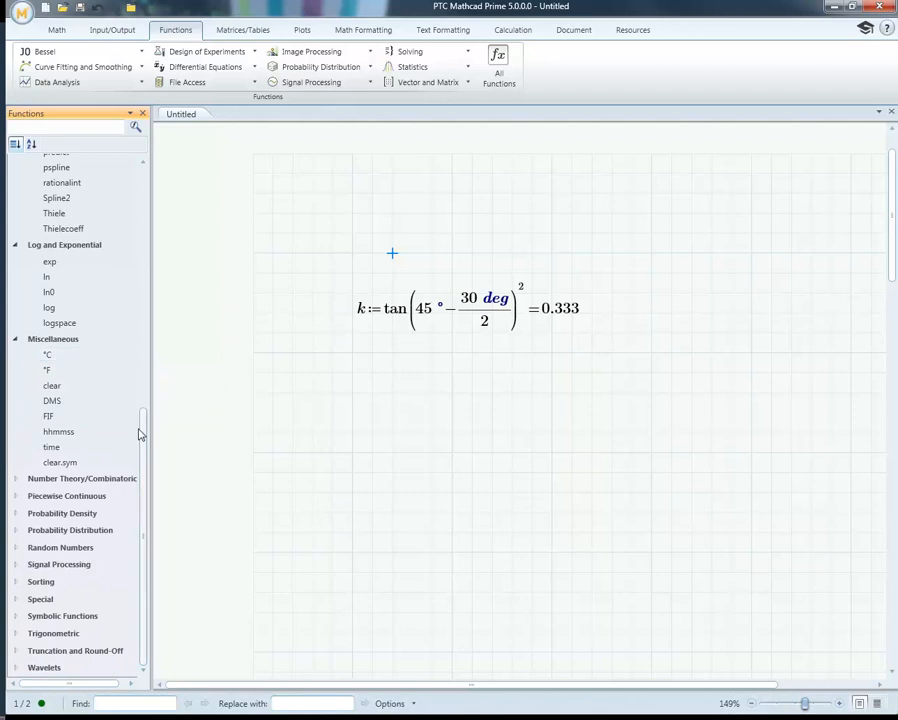
{"action": "left_click", "coordinate": [20, 339]}
{"action": "left_click_drag", "start_coordinate": [144, 416], "coordinate": [158, 281]}
{"action": "left_click", "coordinate": [16, 338]}
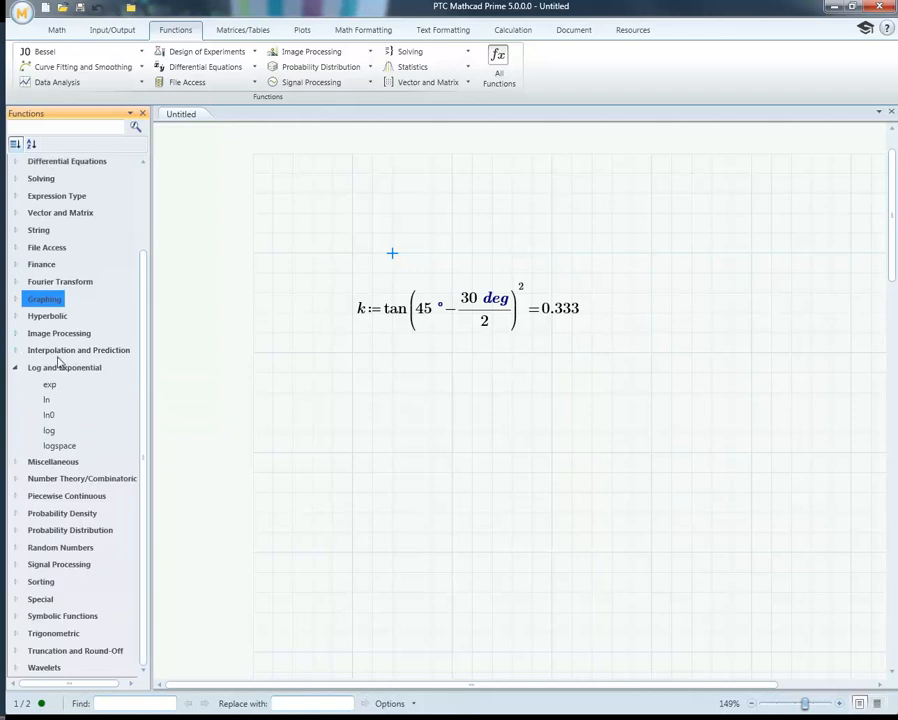
{"action": "left_click", "coordinate": [14, 368]}
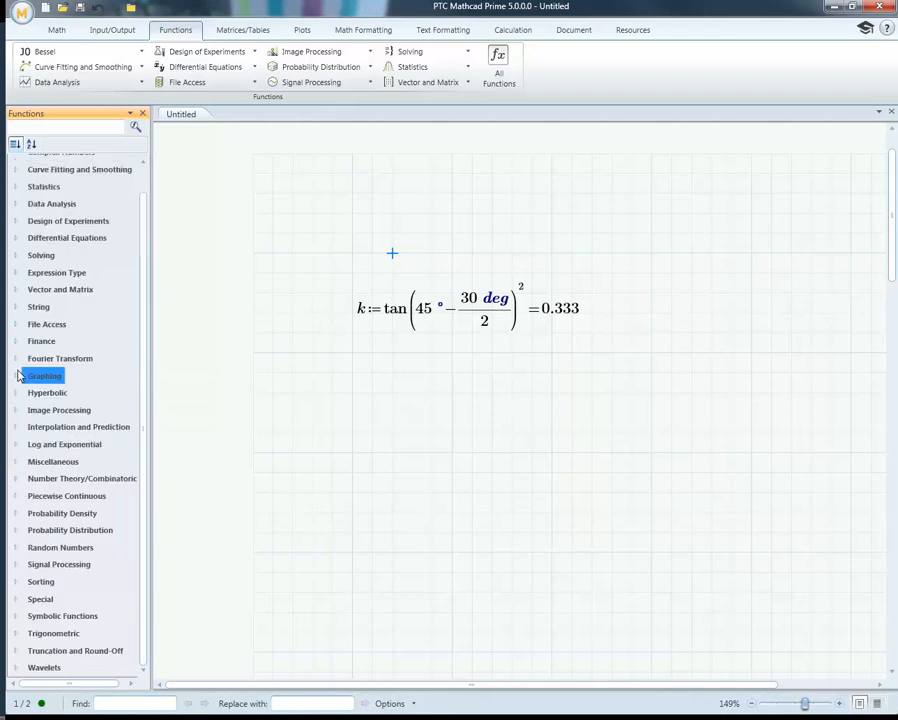
Examine the functions listed in the Probability Density category and collapse it.
{"action": "left_click", "coordinate": [16, 513]}
{"action": "left_click_drag", "start_coordinate": [146, 476], "coordinate": [137, 588]}
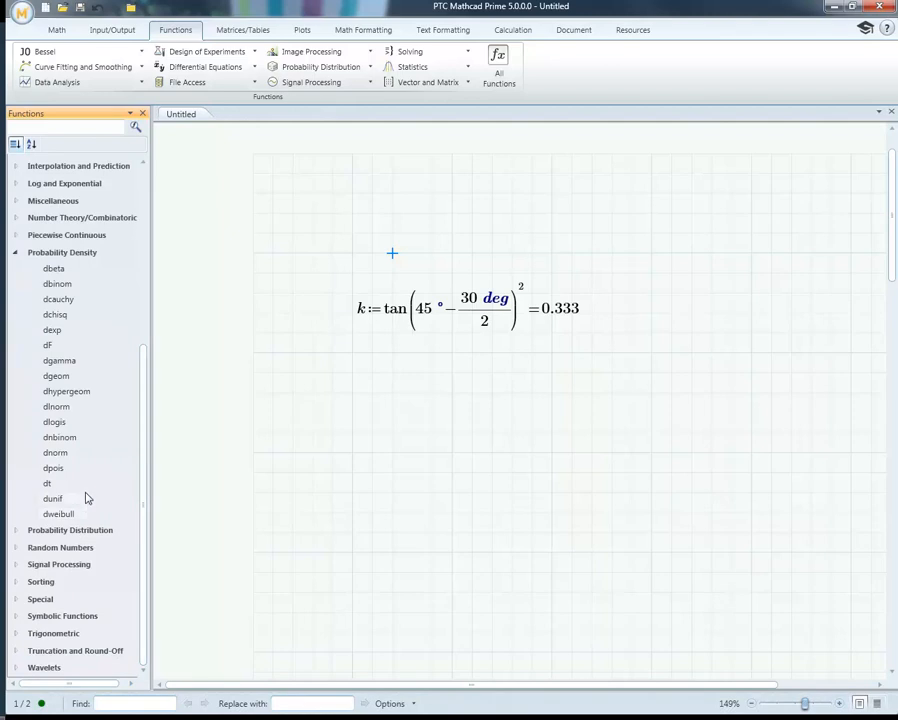
{"action": "mouse_move", "coordinate": [73, 500]}
{"action": "mouse_move", "coordinate": [73, 440]}
{"action": "left_click", "coordinate": [15, 253]}
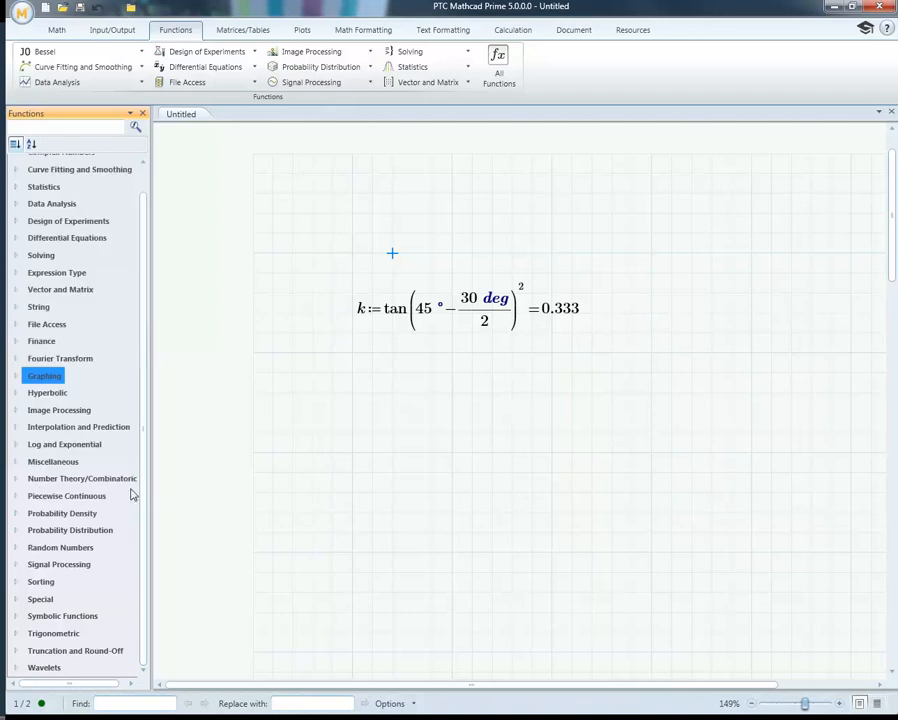
Define α below the k expression as cos(45°), inserting cos from the Trigonometric function category.
{"action": "left_click", "coordinate": [14, 636]}
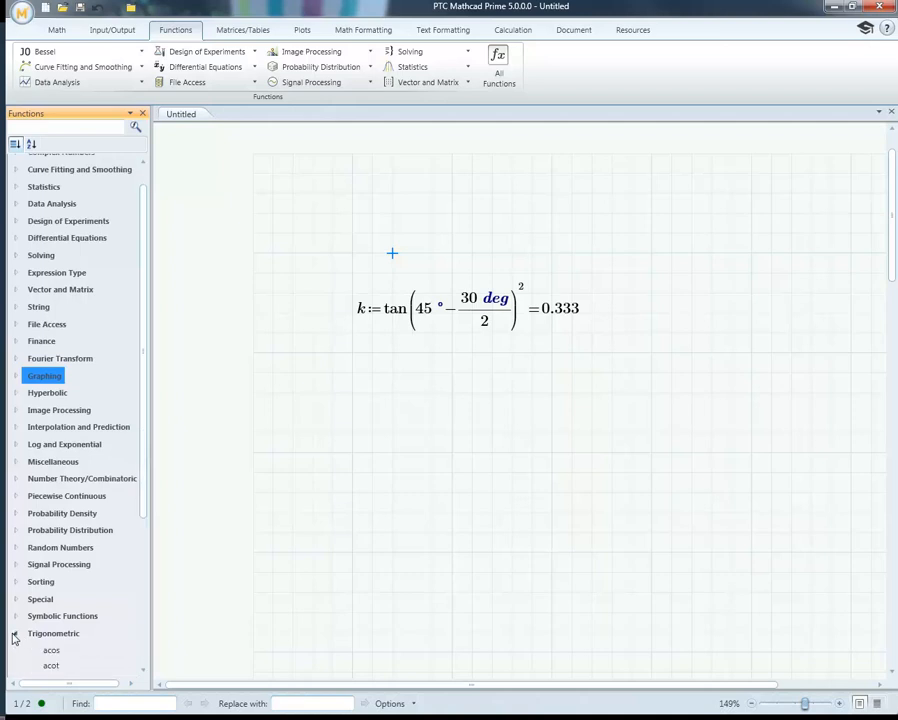
{"action": "left_click_drag", "start_coordinate": [140, 456], "coordinate": [143, 630]}
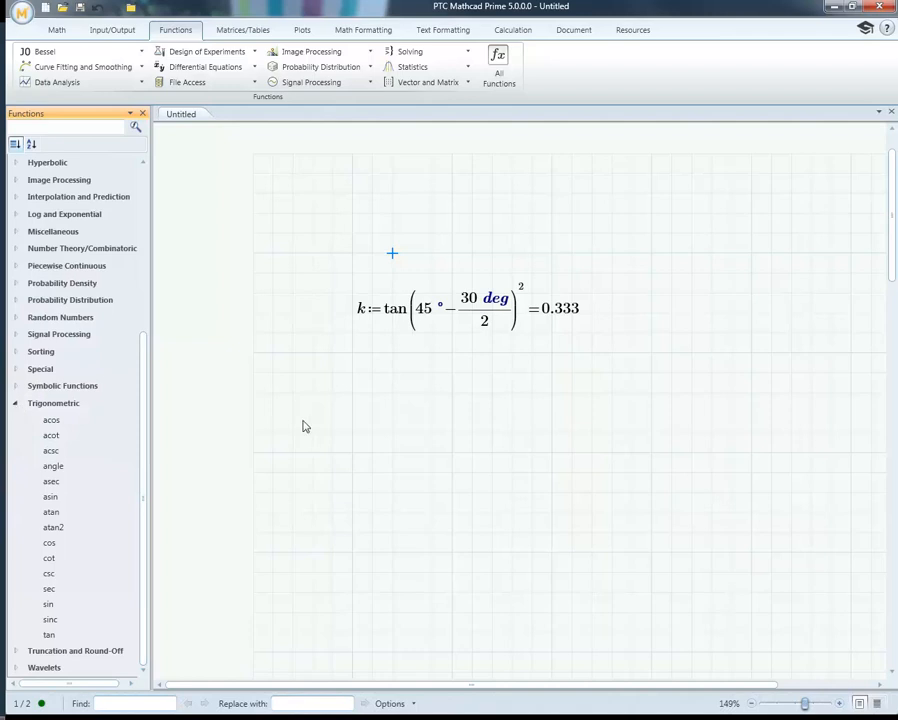
{"action": "left_click", "coordinate": [350, 416]}
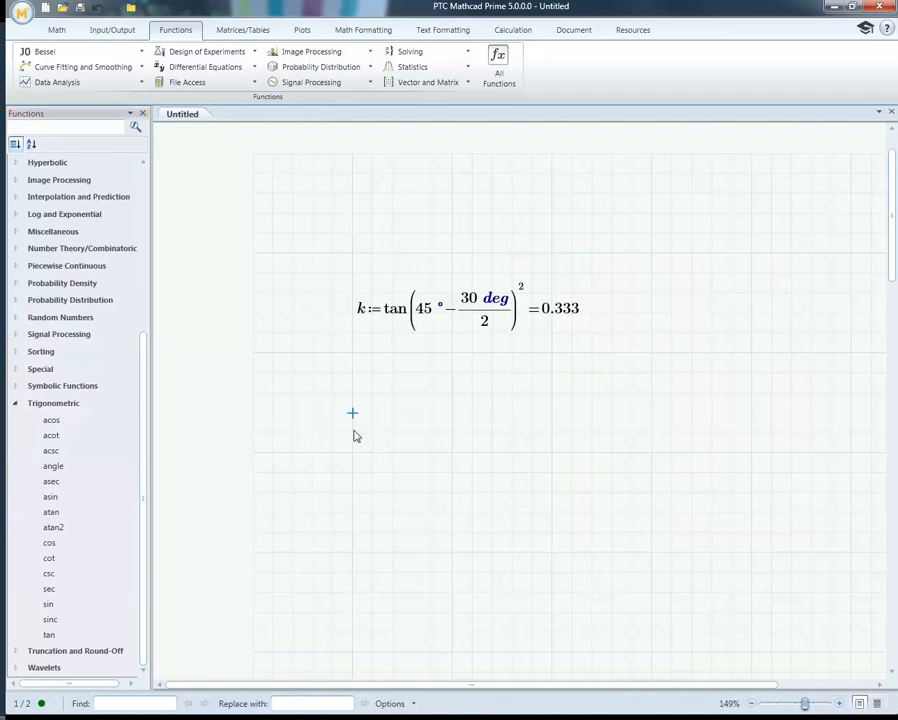
{"action": "type", "text": "a"}
{"action": "key", "text": "ctrl+g"}
{"action": "type", "text": ":="}
{"action": "double_click", "coordinate": [50, 546]}
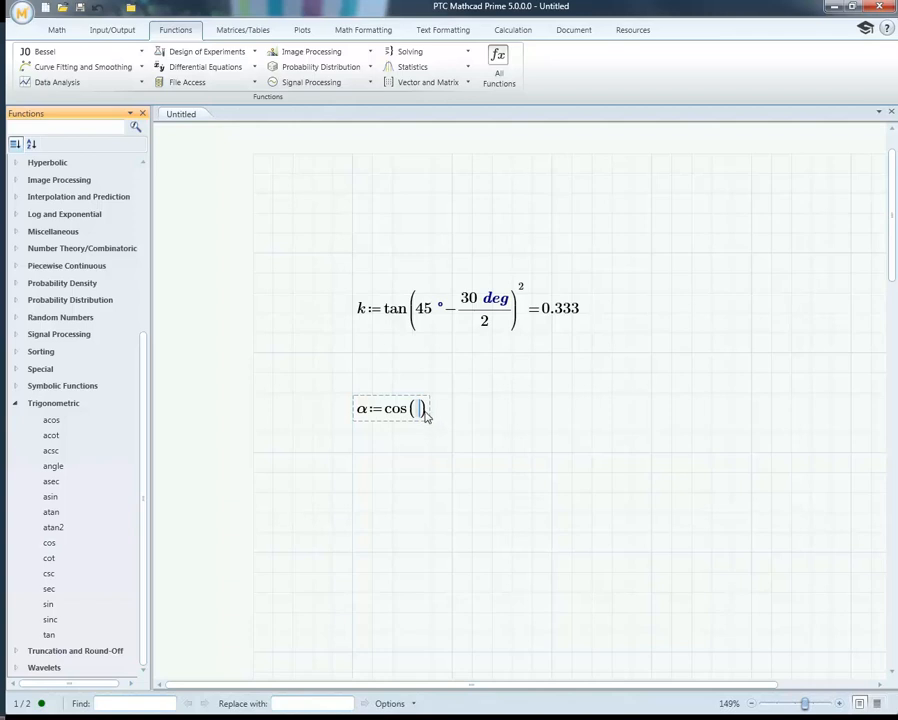
{"action": "left_click", "coordinate": [441, 312]}
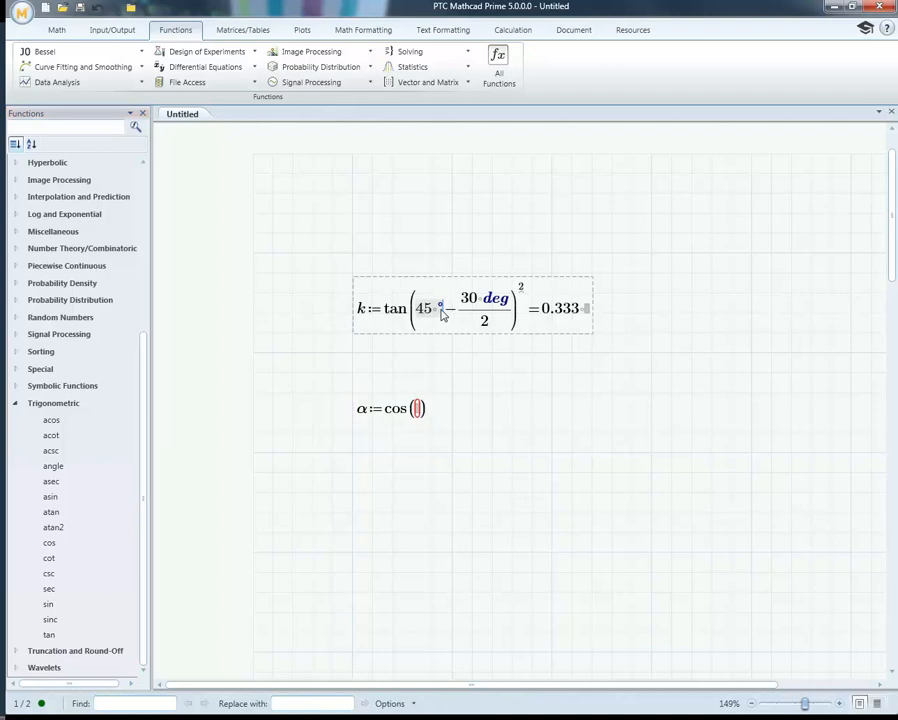
{"action": "left_click", "coordinate": [405, 410]}
{"action": "type", "text": "45 °"}
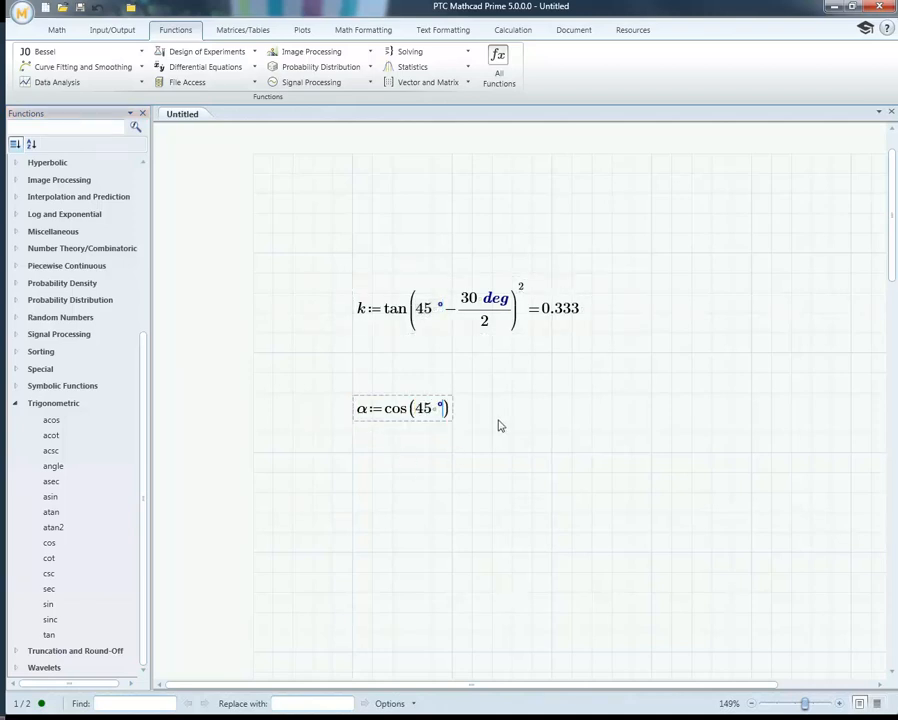
Evaluate the α expression and show its result with the degree symbol (°) as unit.
{"action": "type", "text": "=0.707107"}
{"action": "left_click", "coordinate": [70, 32]}
{"action": "left_click", "coordinate": [658, 78]}
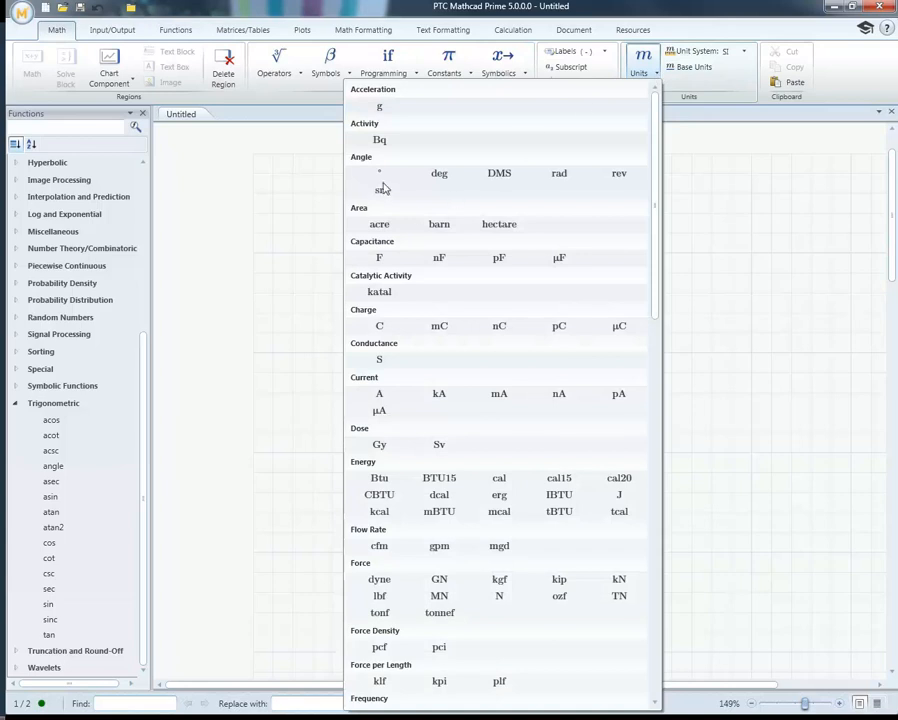
{"action": "left_click", "coordinate": [379, 176]}
{"action": "left_click", "coordinate": [690, 392]}
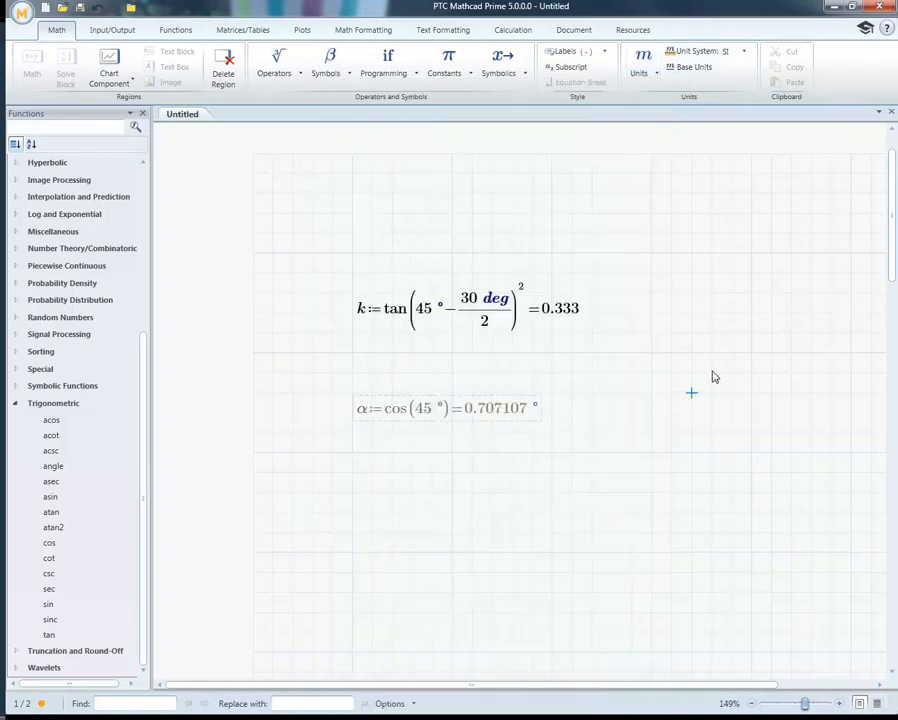
{"action": "left_click", "coordinate": [631, 416]}
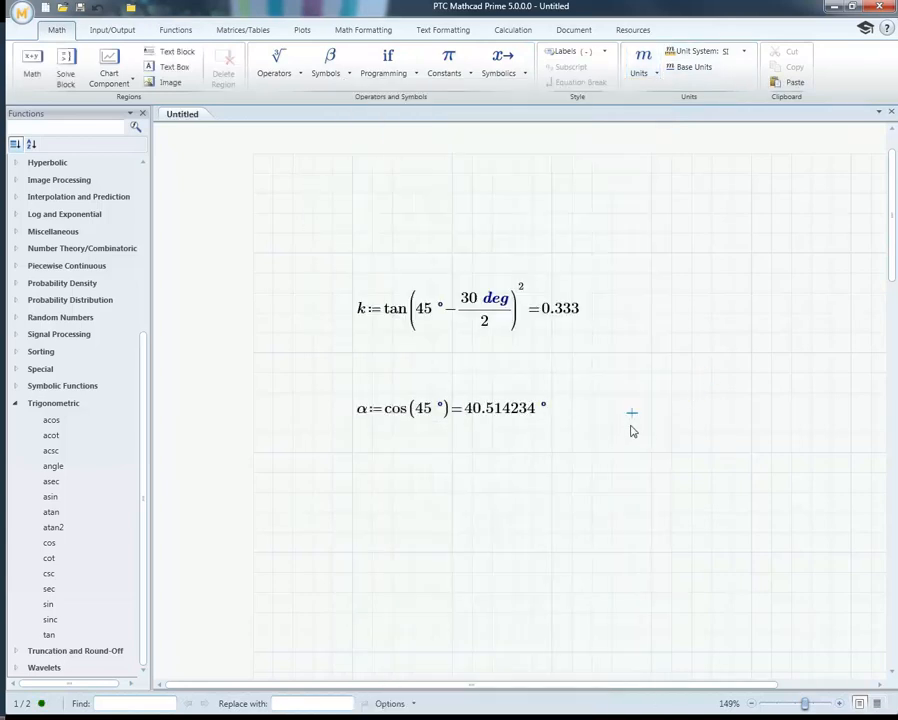
Set the display precision of the α result to one decimal place and deselect the expression.
{"action": "left_click", "coordinate": [493, 408]}
{"action": "left_click", "coordinate": [358, 30]}
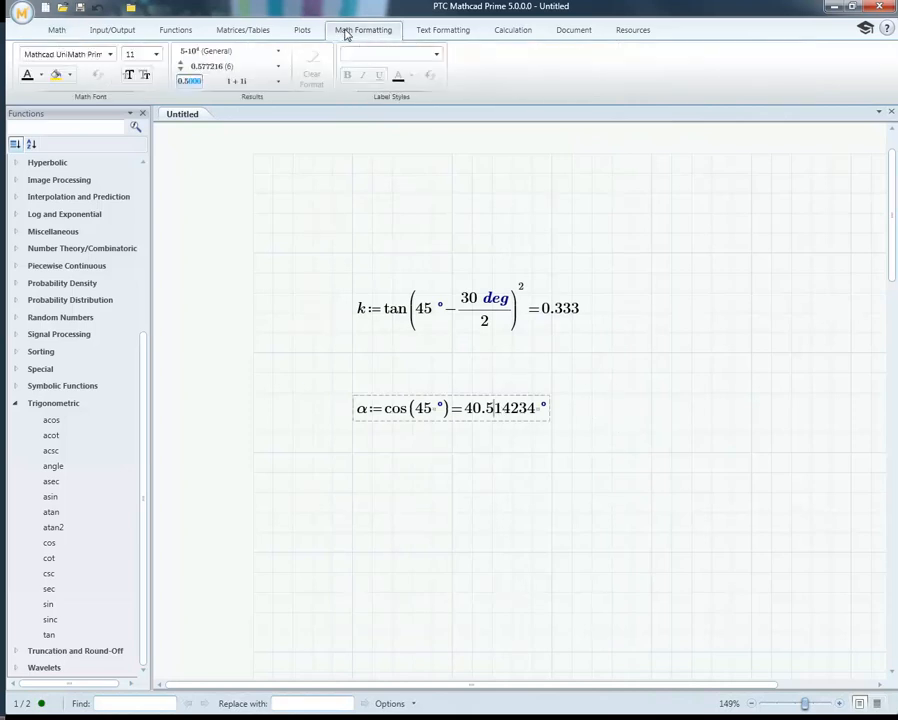
{"action": "left_click", "coordinate": [225, 70]}
{"action": "left_click", "coordinate": [202, 97]}
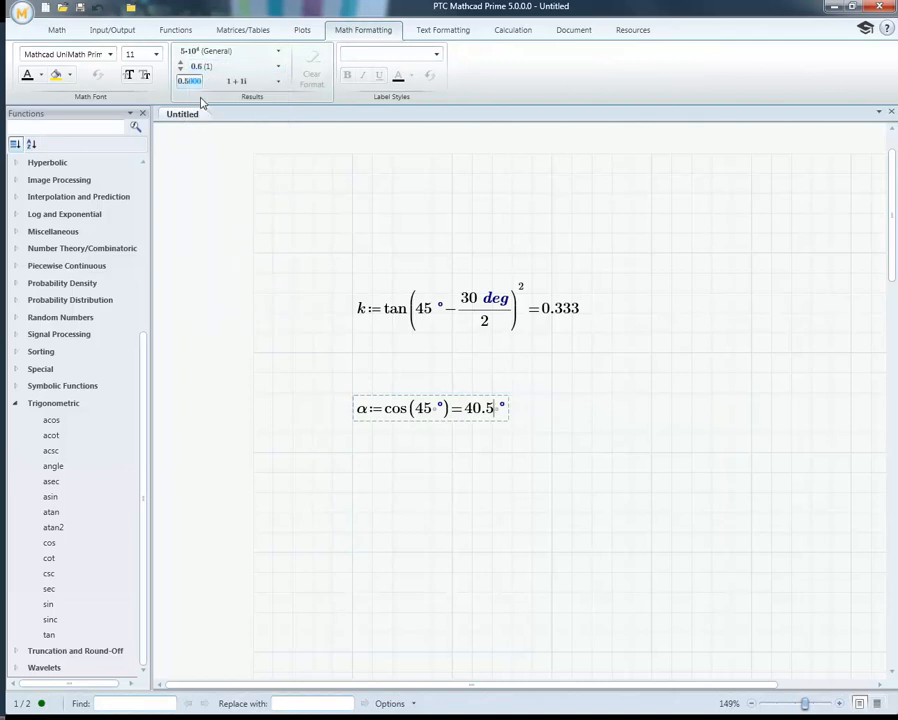
{"action": "left_click", "coordinate": [512, 352]}
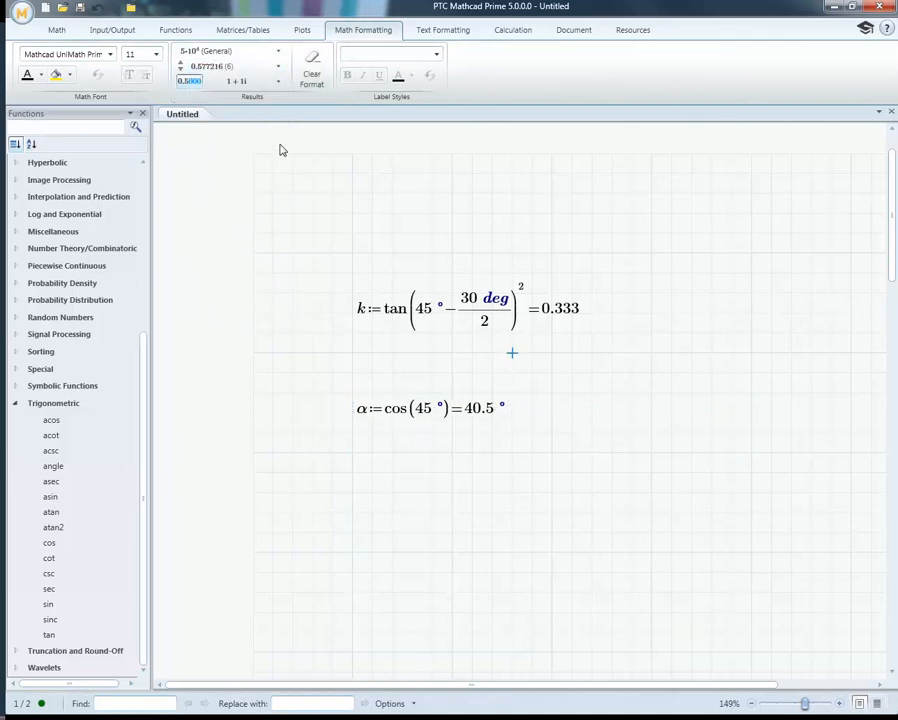
{"action": "left_click", "coordinate": [311, 374]}
Delete the k and α expressions from the worksheet.
{"action": "scroll", "coordinate": [302, 376], "scroll_direction": "up", "scroll_amount": 2}
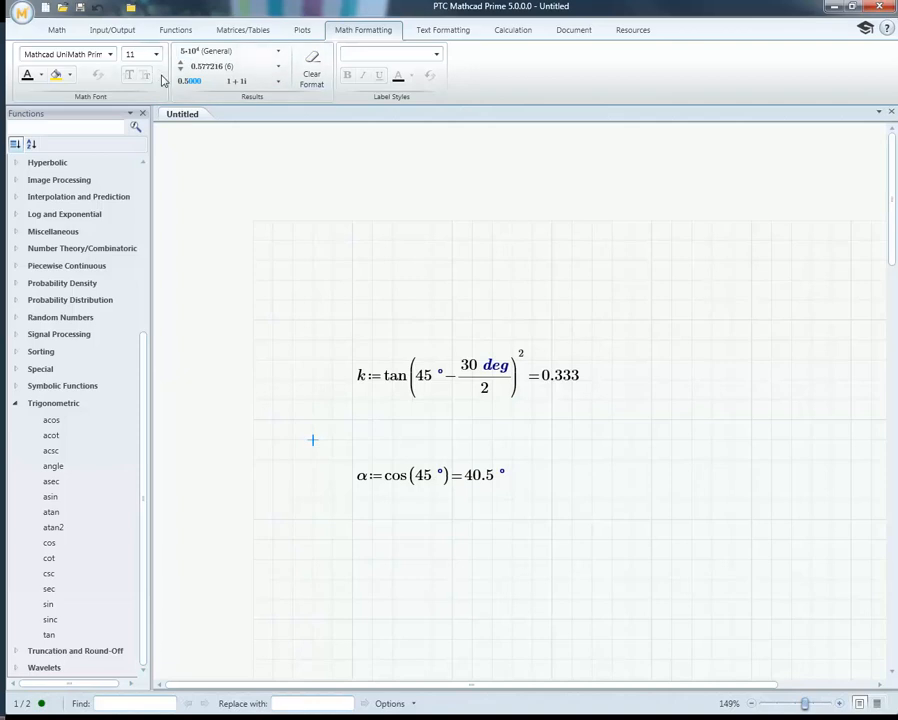
{"action": "left_click", "coordinate": [245, 32]}
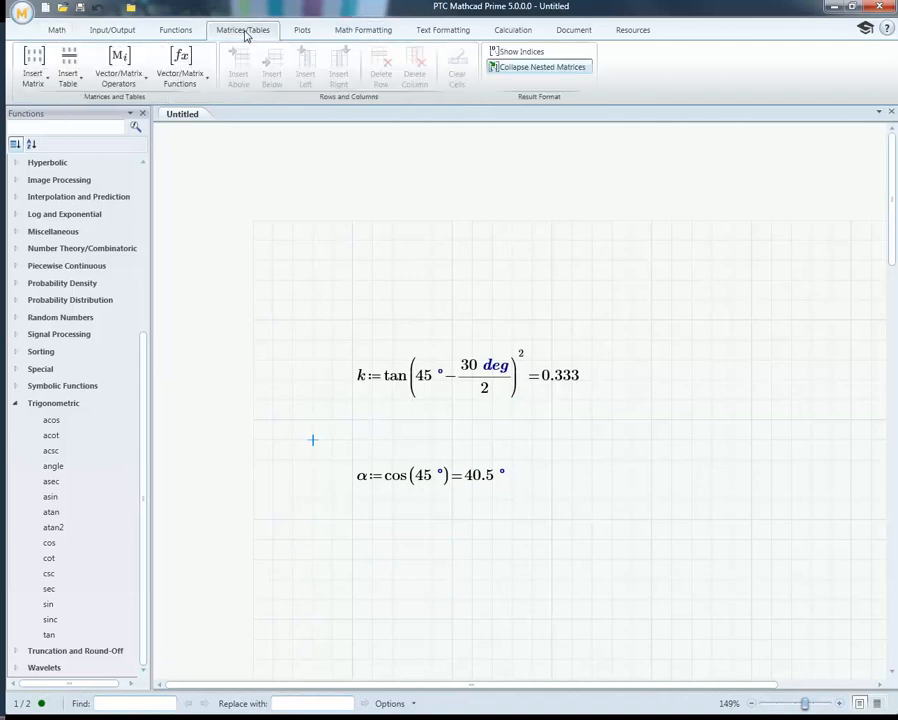
{"action": "left_click_drag", "start_coordinate": [656, 560], "coordinate": [288, 296]}
{"action": "key", "text": "Delete"}
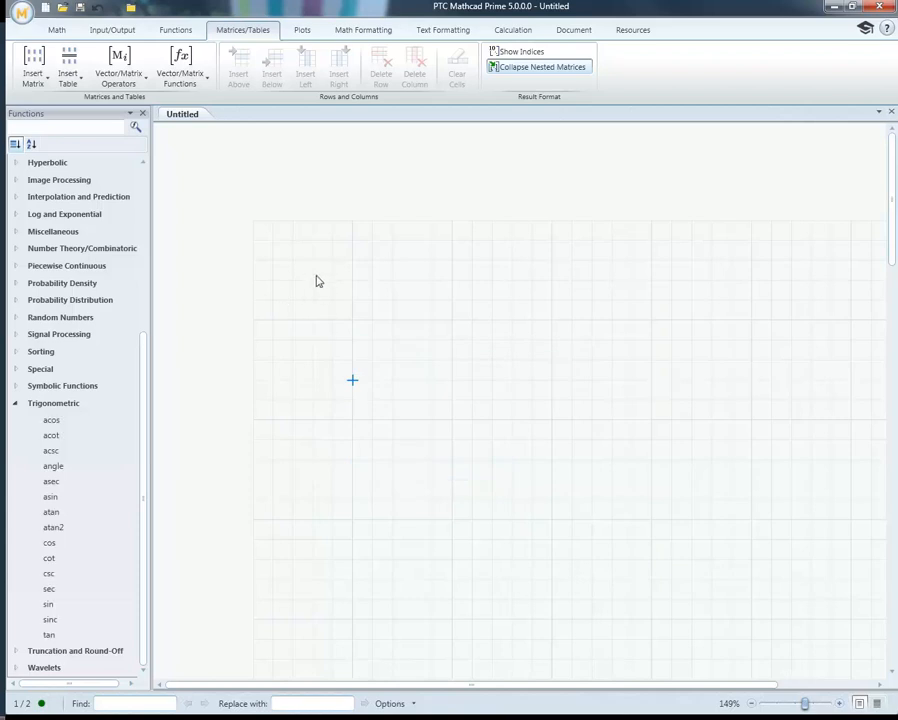
Start a definition of M near the worksheet's upper-left corner and insert an empty 2×2 matrix as its value.
{"action": "left_click", "coordinate": [313, 281]}
{"action": "type", "text": "M:"}
{"action": "left_click", "coordinate": [24, 45]}
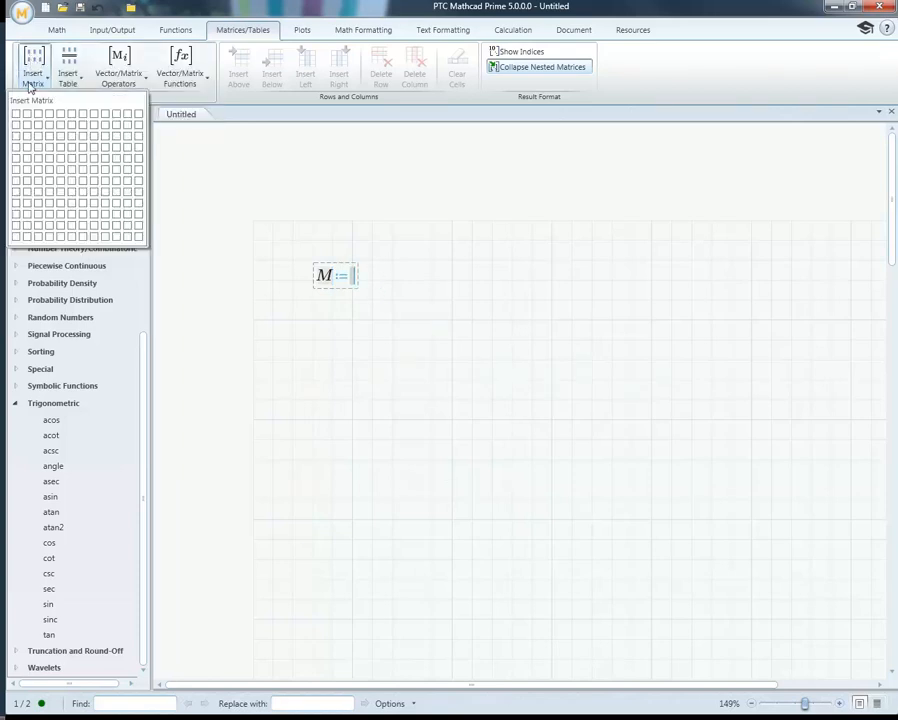
{"action": "left_click", "coordinate": [27, 124]}
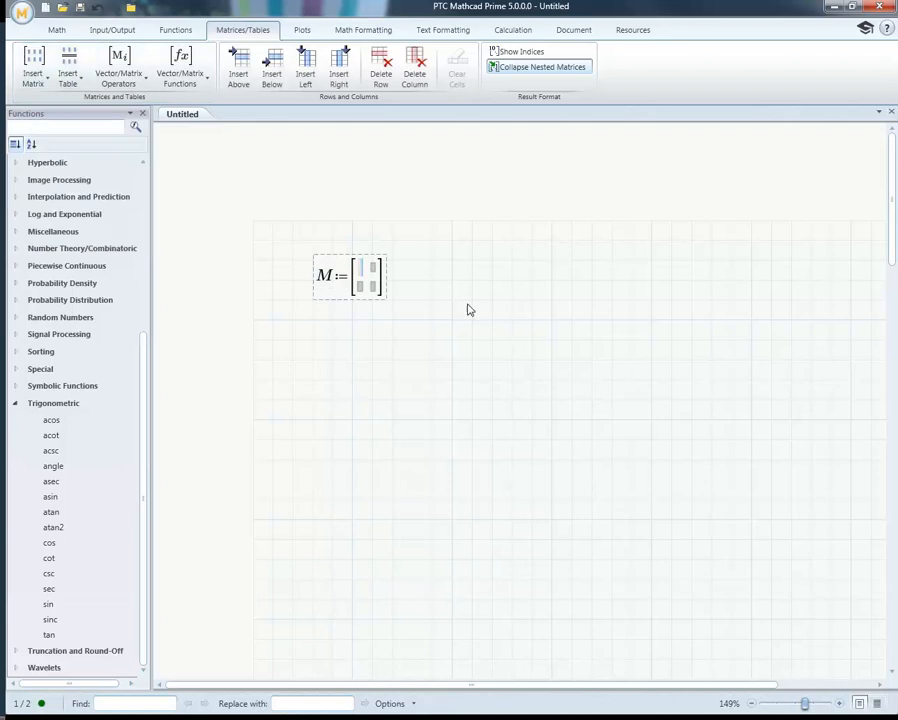
Fill matrix M with 1 and 2 in the first row and 3 and 4 in the second row.
{"action": "type", "text": "1"}
{"action": "key", "text": "Tab"}
{"action": "type", "text": "2 "}
{"action": "type", "text": "3"}
{"action": "key", "text": "Tab"}
{"action": "type", "text": "4"}
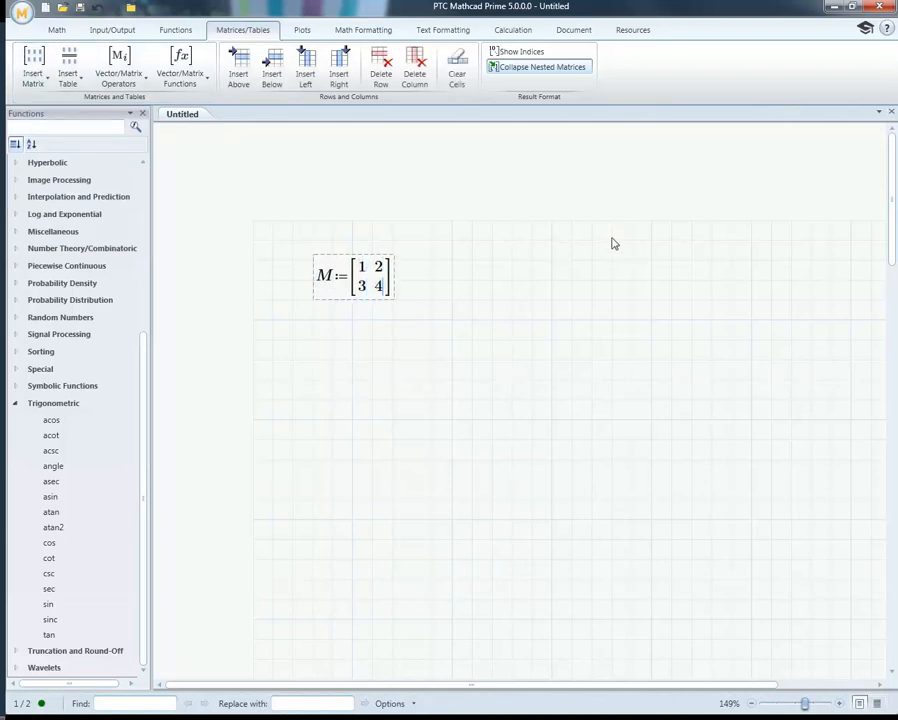
{"action": "left_click", "coordinate": [356, 362]}
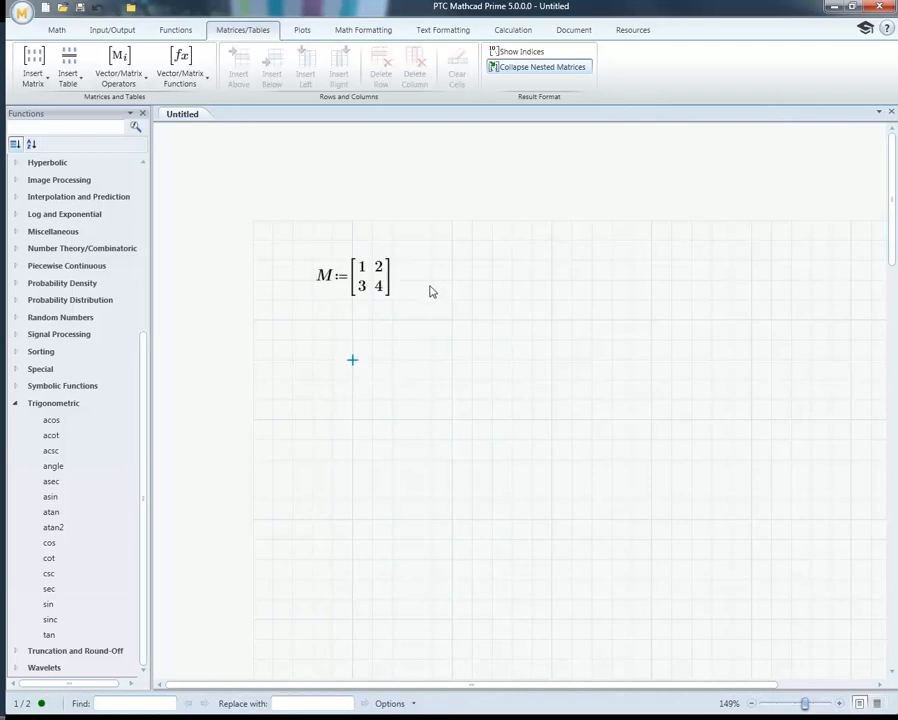
Collapse the Trigonometric category in the function list.
{"action": "left_click", "coordinate": [432, 284]}
{"action": "left_click", "coordinate": [15, 403]}
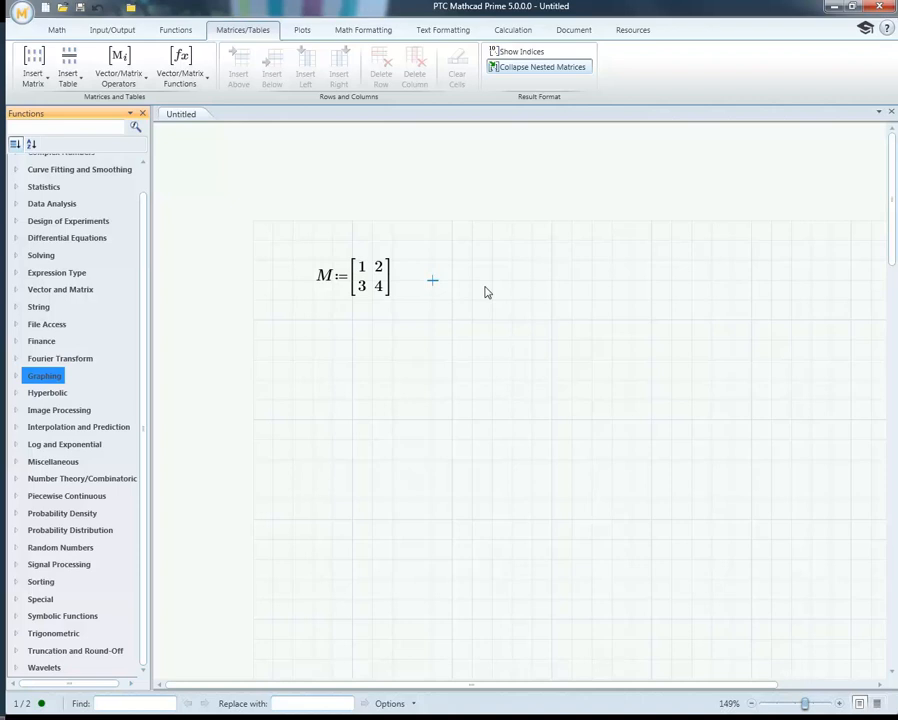
{"action": "left_click", "coordinate": [393, 330]}
Evaluate the transpose of M beside the matrix definition, using the Matrix Transpose operator.
{"action": "left_click", "coordinate": [440, 290]}
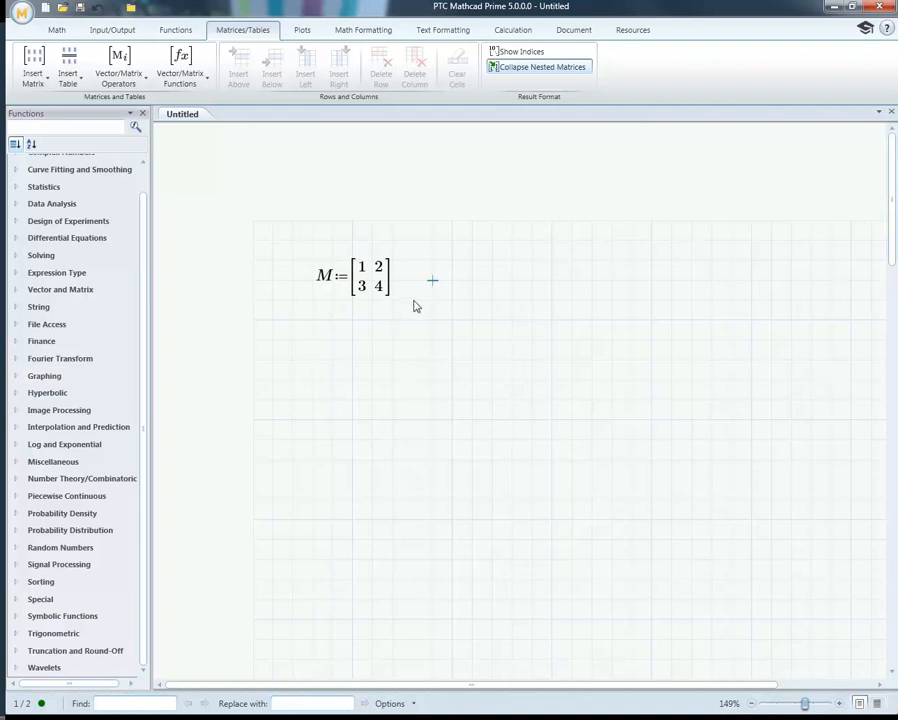
{"action": "type", "text": "M"}
{"action": "left_click", "coordinate": [145, 83]}
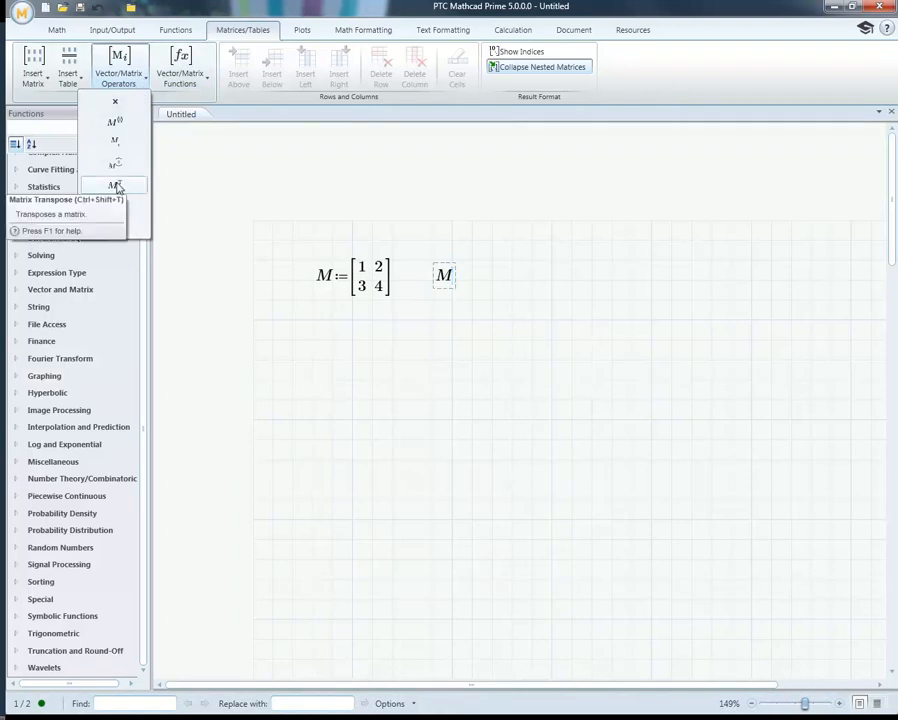
{"action": "left_click", "coordinate": [116, 186]}
{"action": "key", "text": "equal"}
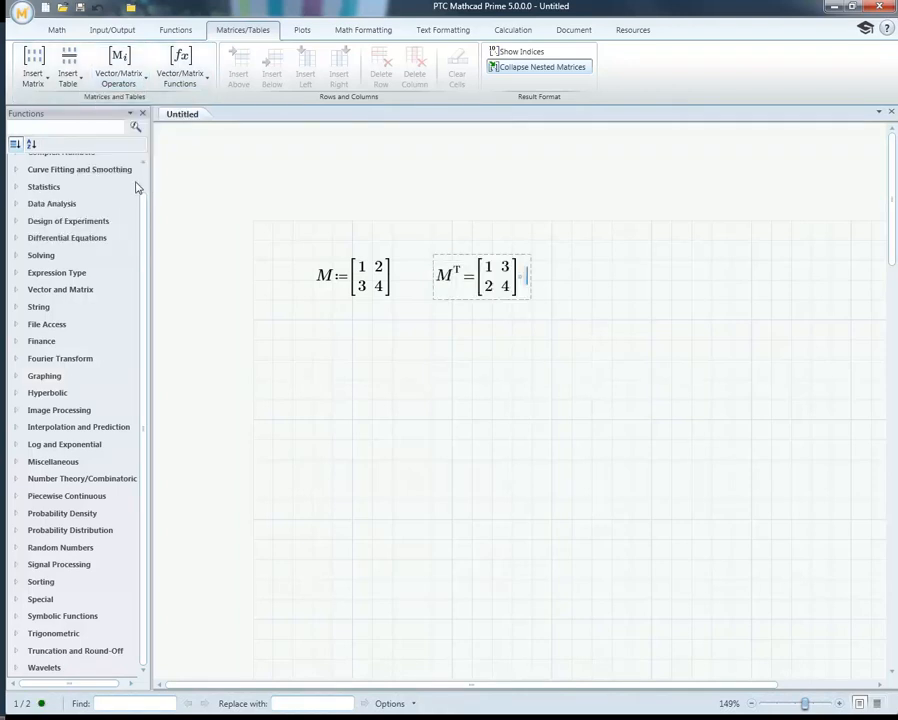
Delete the transpose expression beside the definition of M.
{"action": "left_click", "coordinate": [312, 380]}
{"action": "left_click_drag", "start_coordinate": [510, 338], "coordinate": [490, 296]}
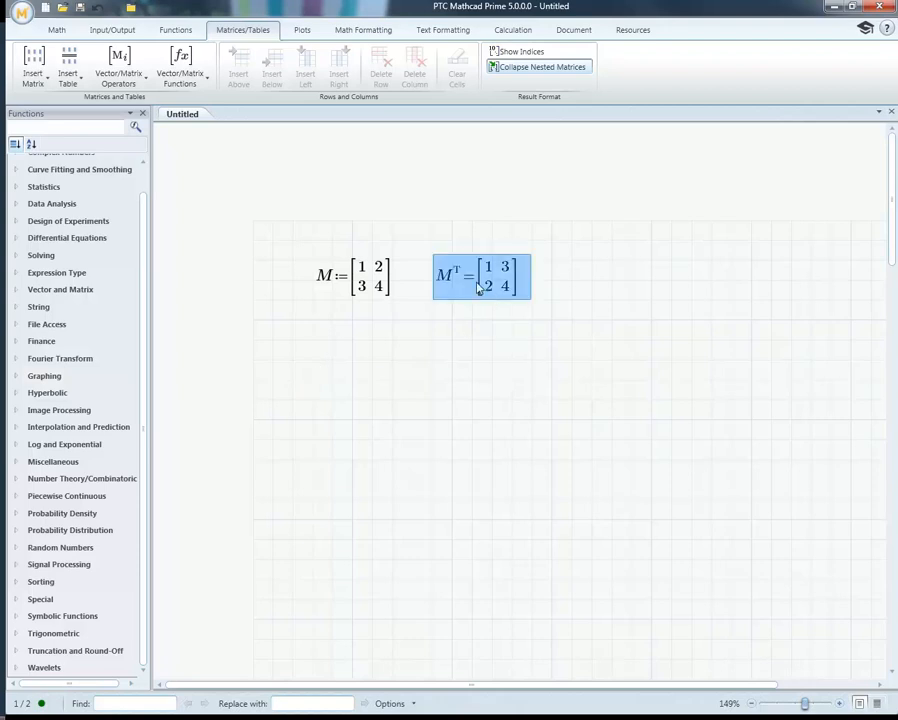
{"action": "key", "text": "Delete"}
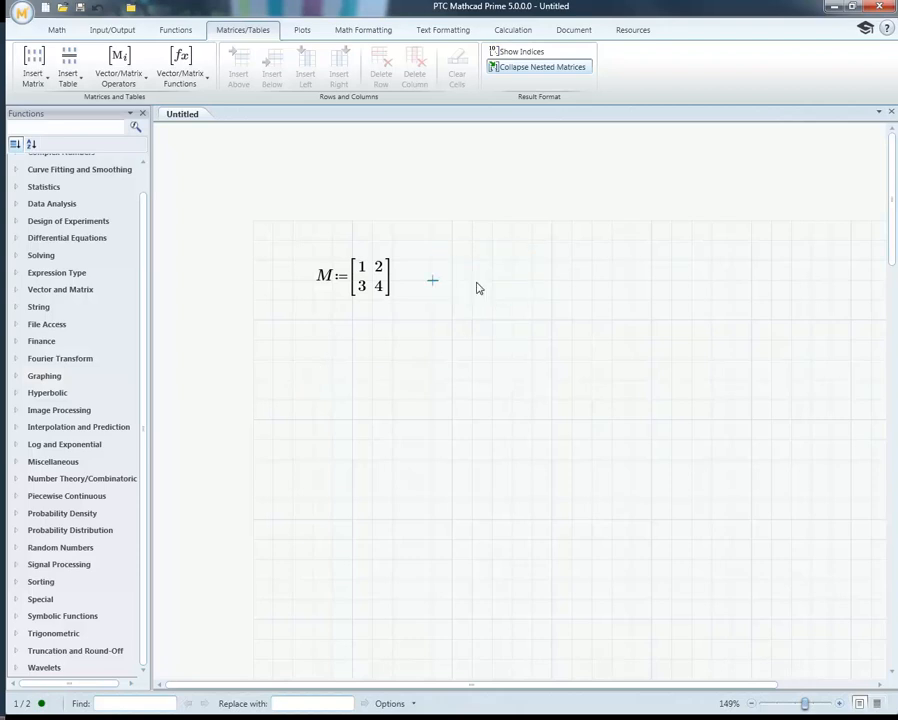
Start a definition of v below M and insert an empty 2×1 matrix as its value.
{"action": "left_click", "coordinate": [313, 363]}
{"action": "type", "text": "v:="}
{"action": "left_click", "coordinate": [33, 60]}
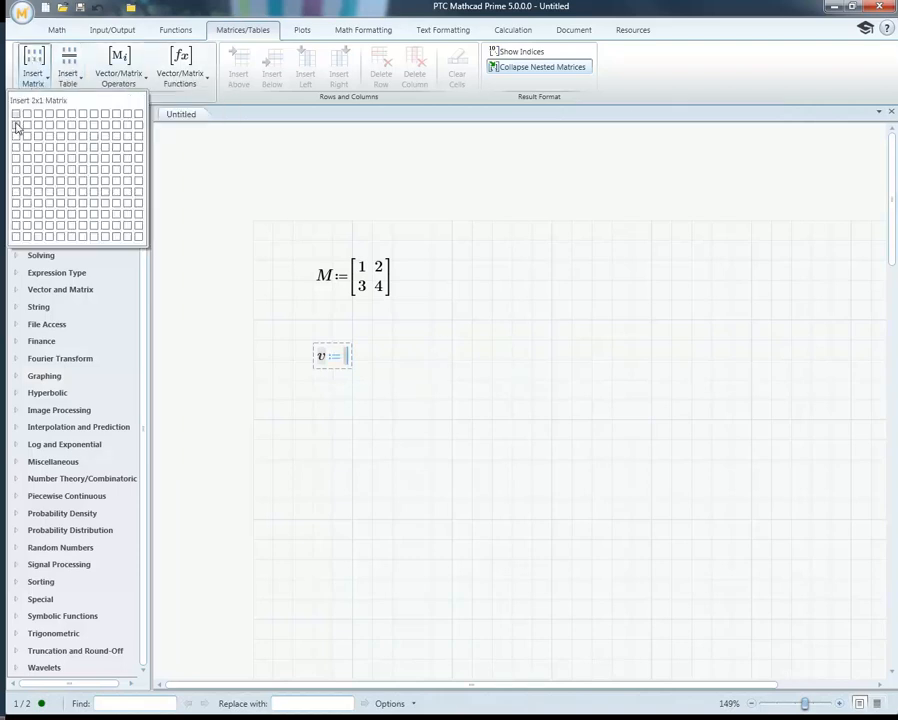
{"action": "left_click", "coordinate": [16, 126]}
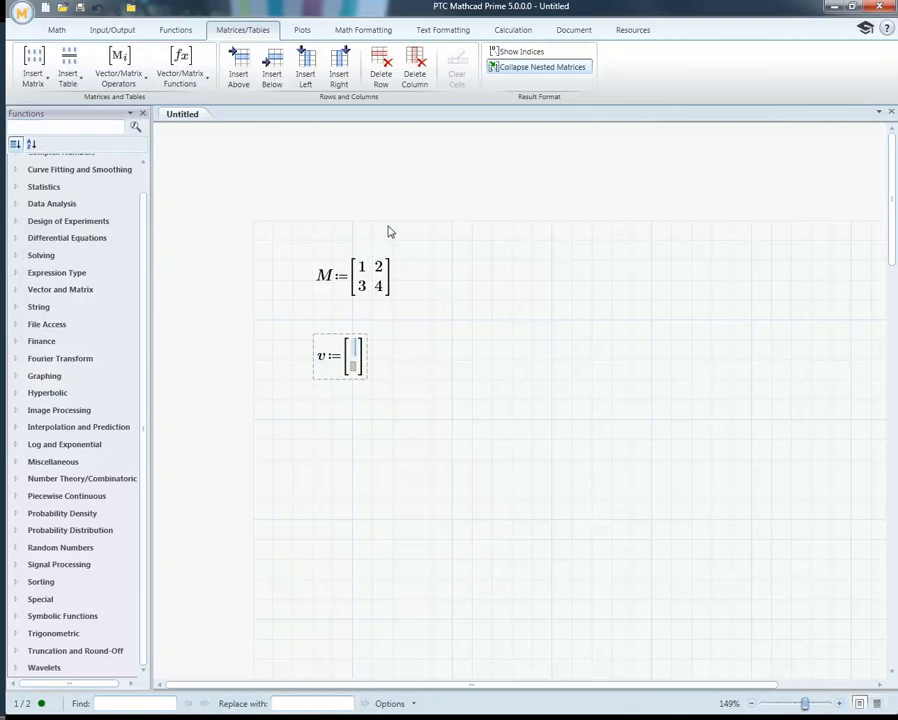
Set the first element of v to M with the matrix index 1,1.
{"action": "type", "text": "M"}
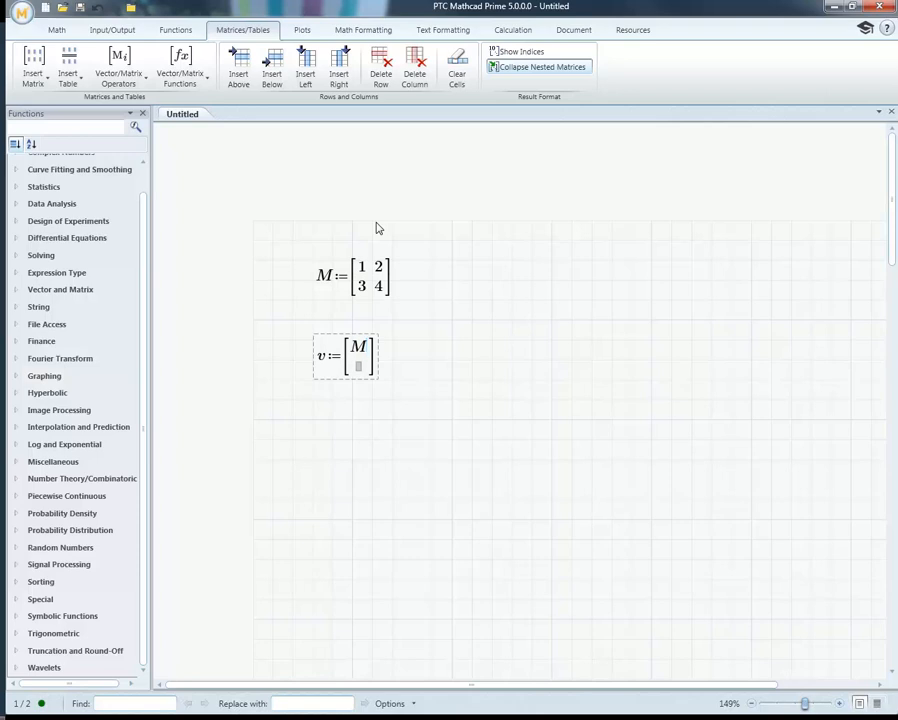
{"action": "key", "text": "shift+Return"}
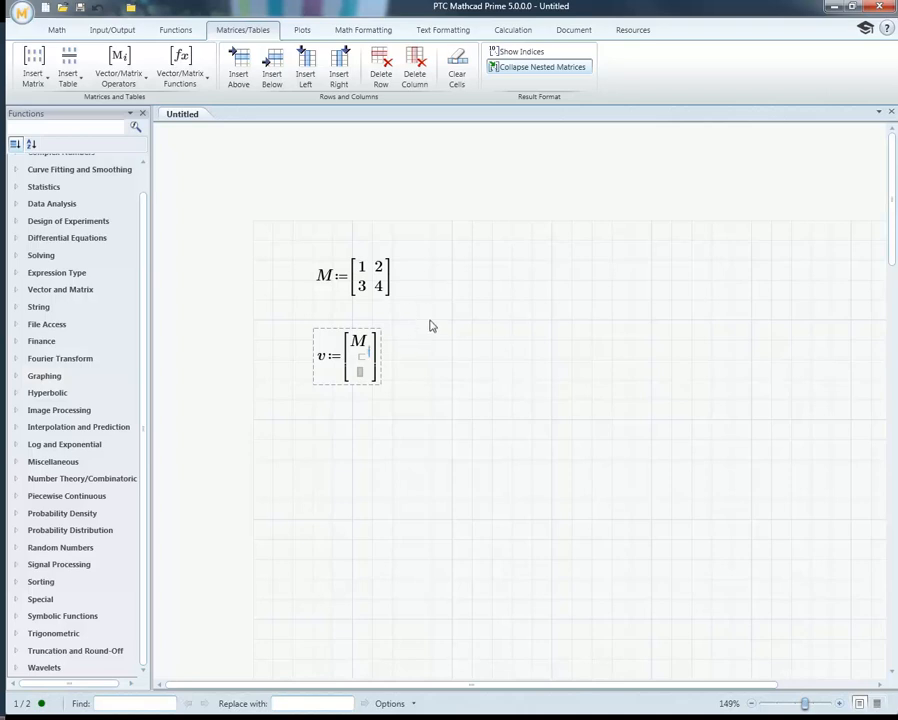
{"action": "type", "text": "1,1"}
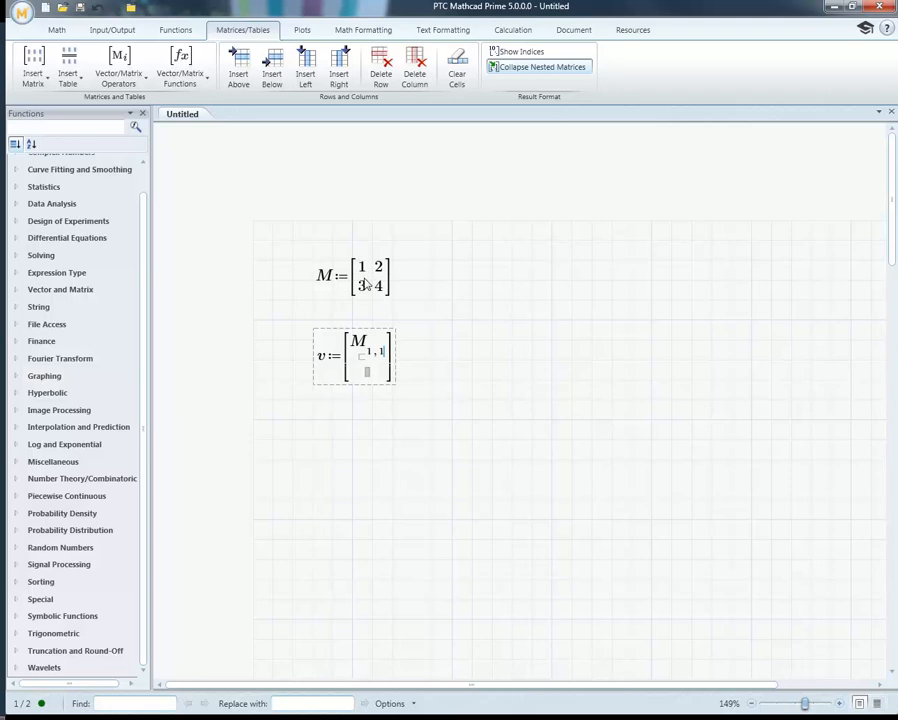
Set the second element of v to M with the matrix index 2,1 and evaluate the vector.
{"action": "left_click", "coordinate": [367, 373]}
{"action": "type", "text": "M"}
{"action": "key", "text": "bracketleft"}
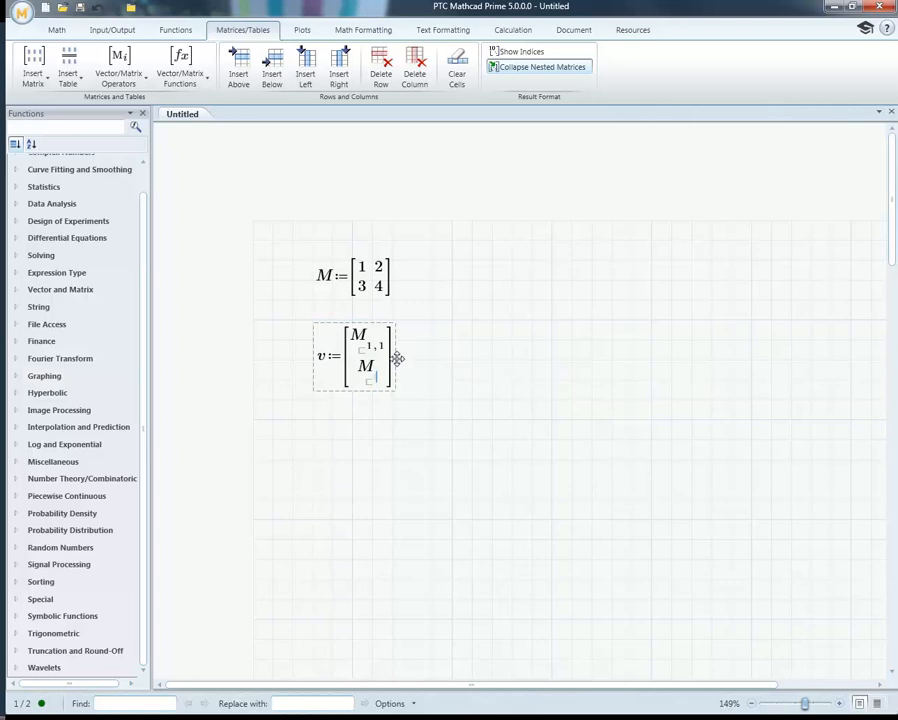
{"action": "type", "text": "2,"}
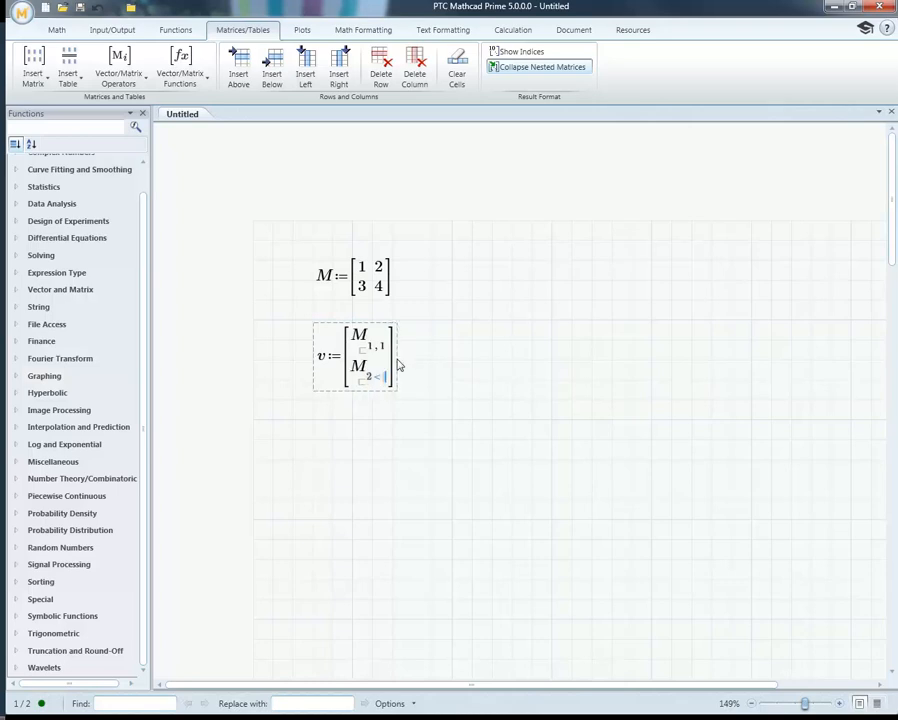
{"action": "key", "text": "BackSpace"}
{"action": "type", "text": ",1]="}
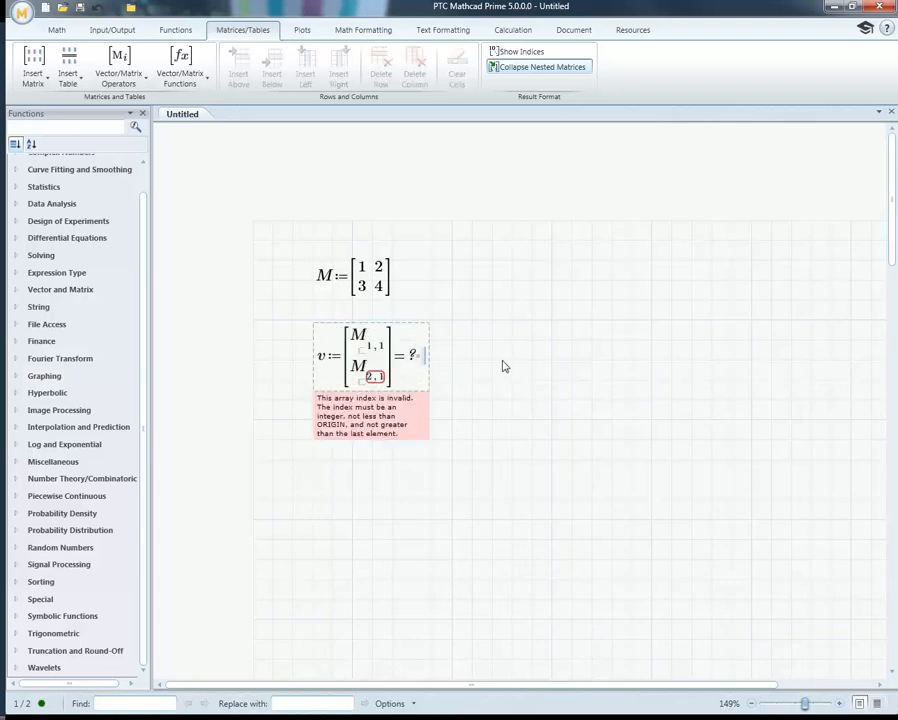
{"action": "left_click", "coordinate": [503, 363]}
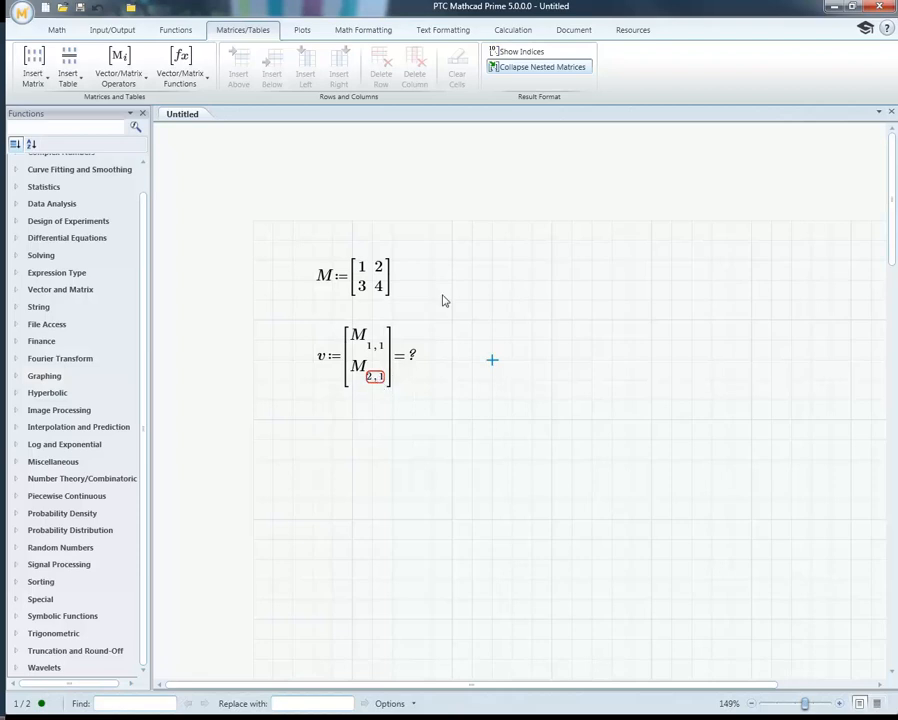